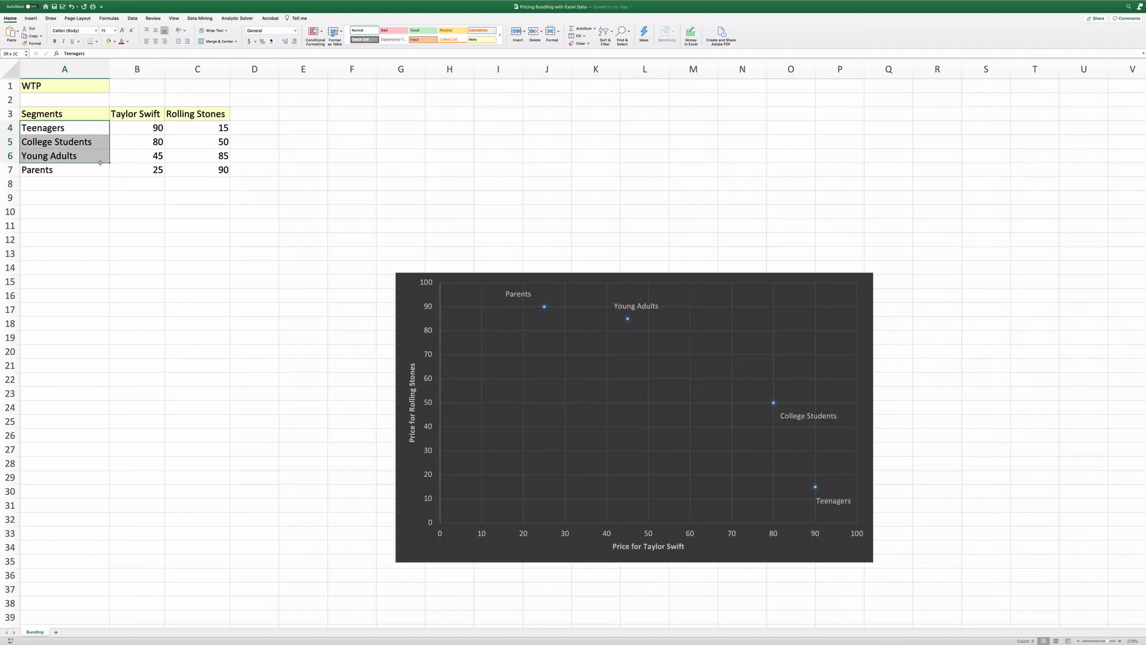
Add the header "Swift+Stones" in D3 and fit column D's width to it
drag(100, 155, 99, 171)
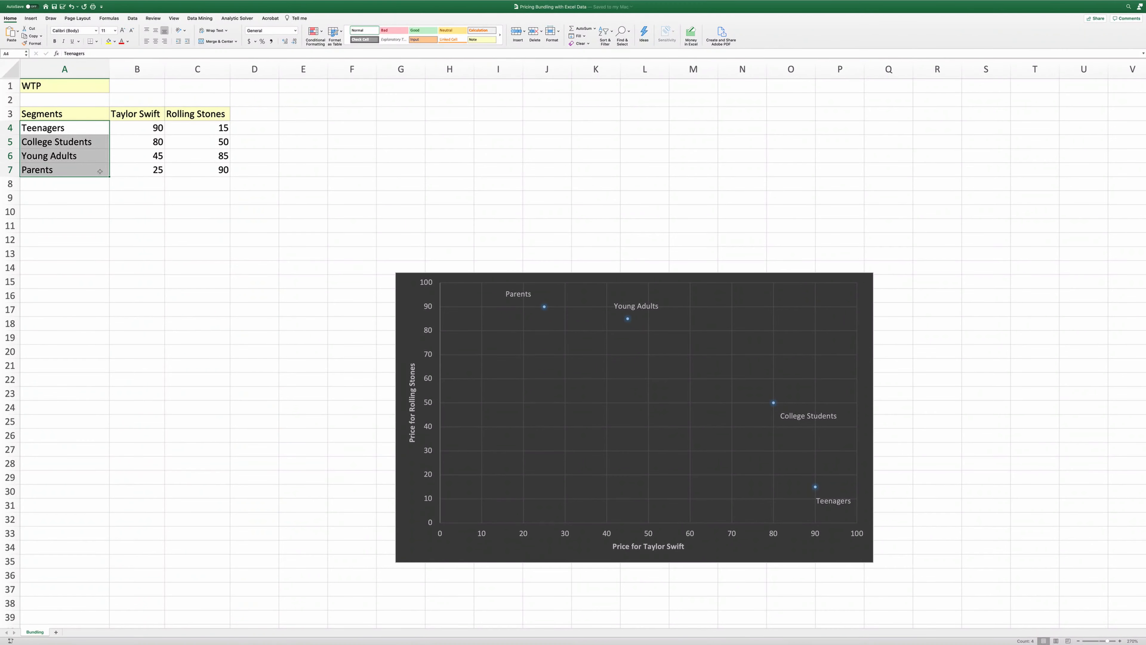
click(263, 113)
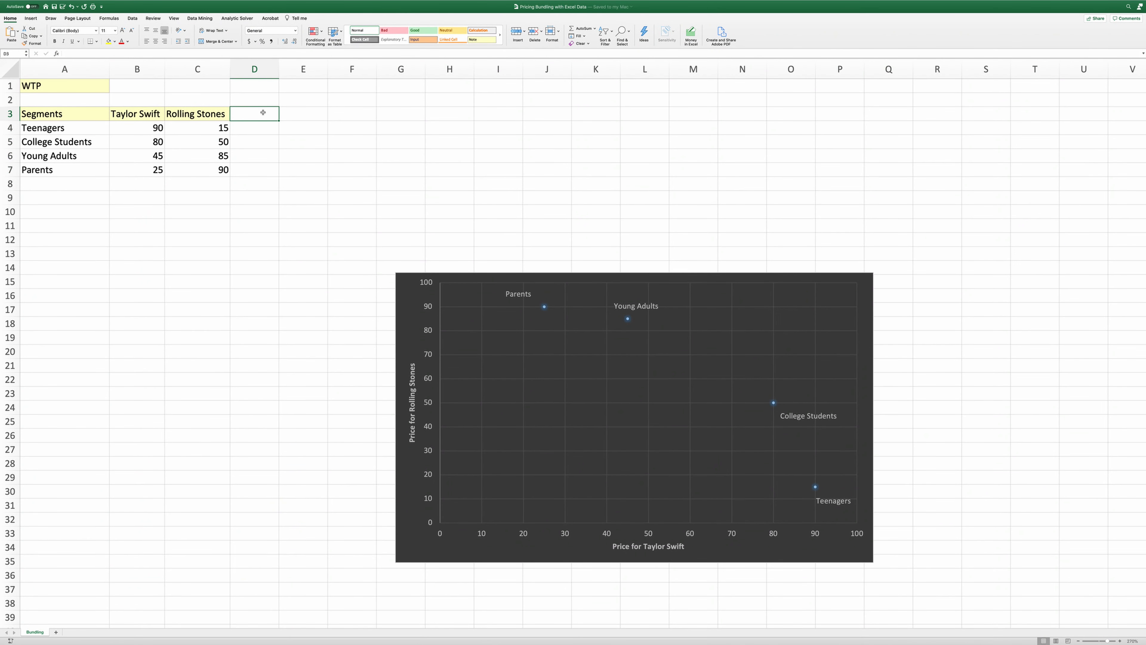
text(Swift)
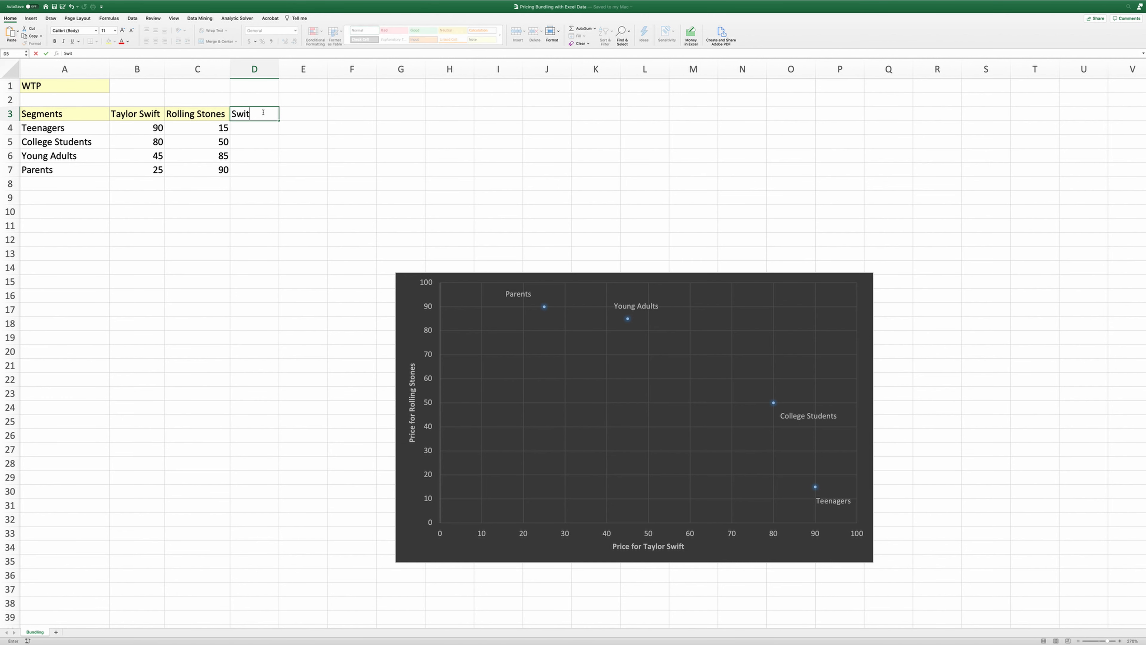
text(+Stones)
key(Return)
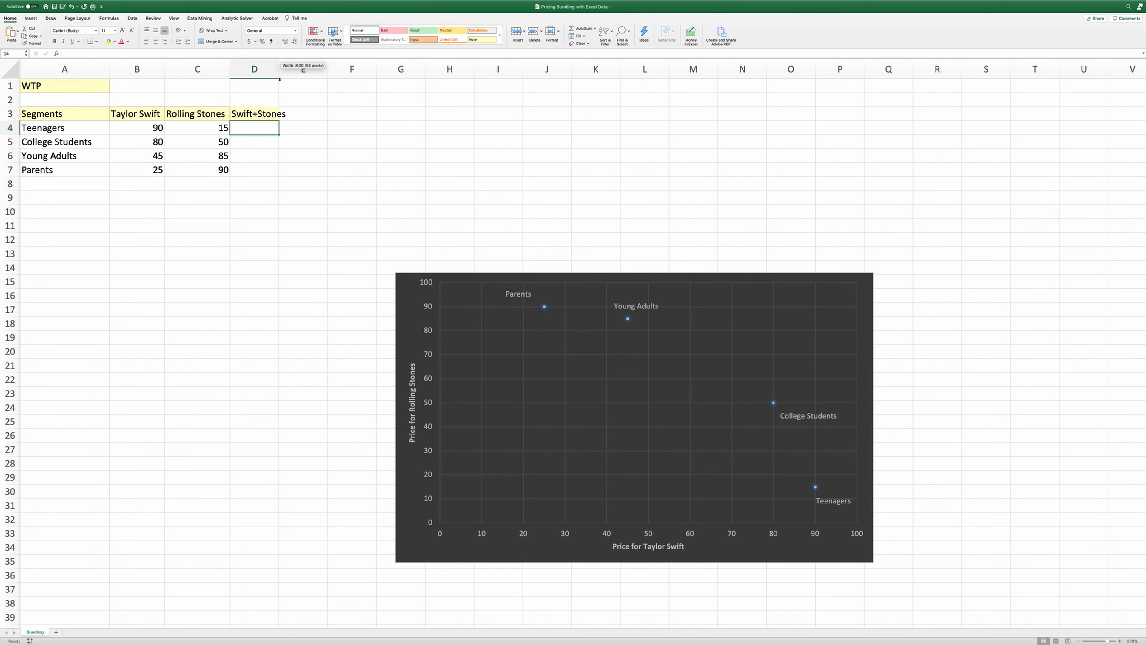
double_click(279, 68)
Enter =B4+C4 in D4 to sum Teenagers' two values, and fill the formula down to D7
text(=)
key(Left)
key(Left)
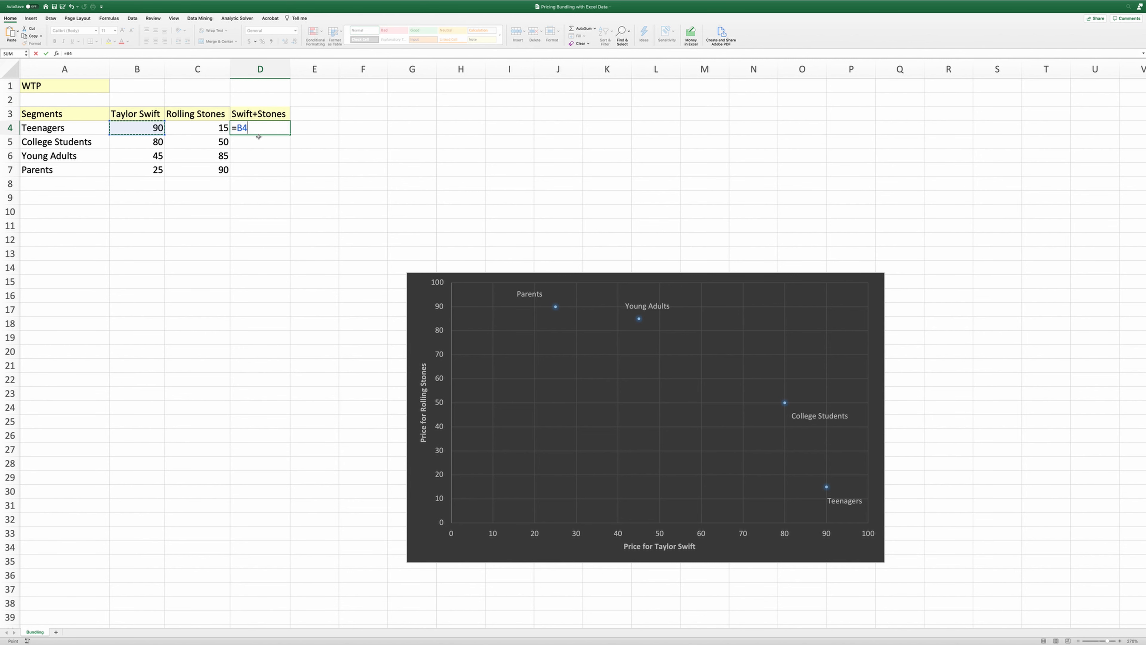
text(+)
click(216, 126)
key(Return)
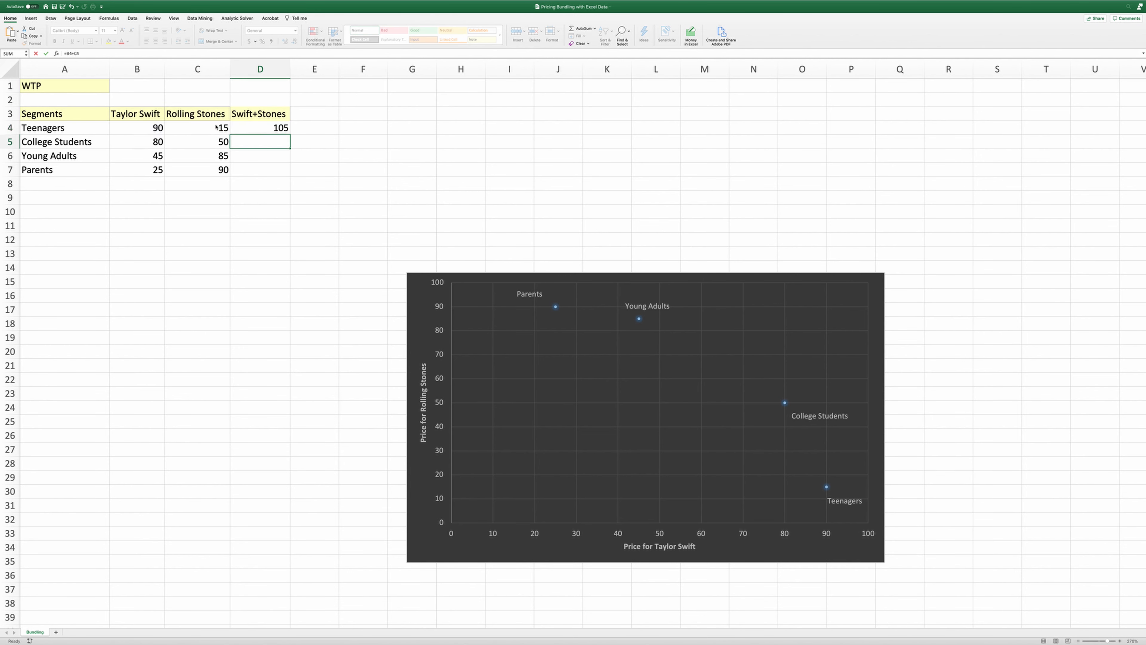
click(244, 131)
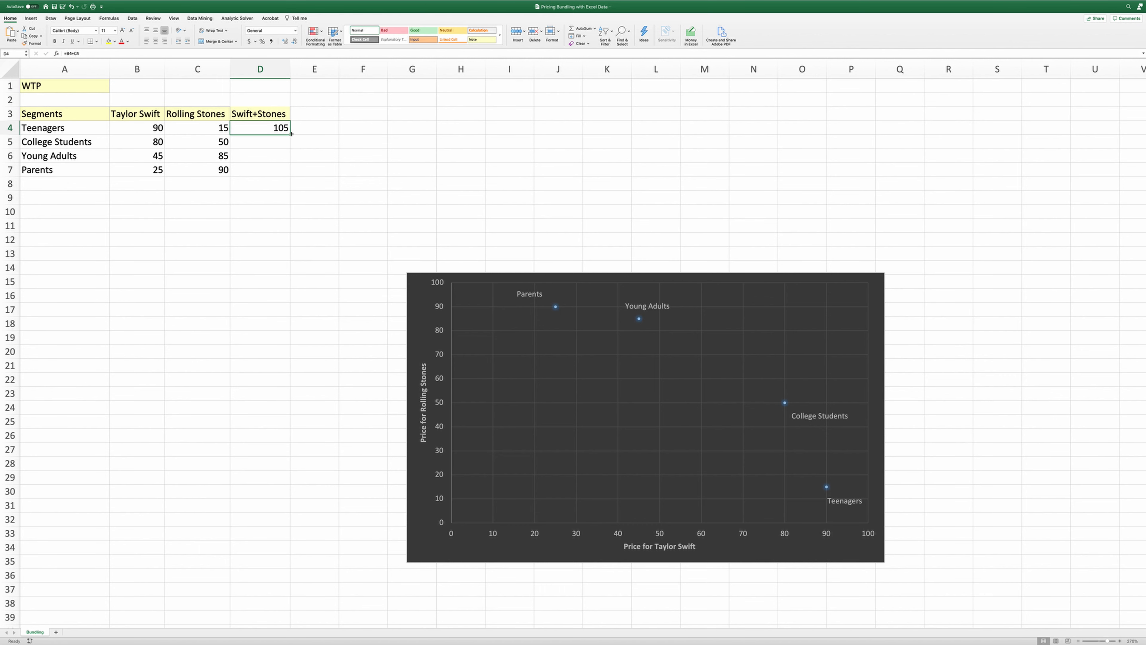
drag(290, 136, 269, 180)
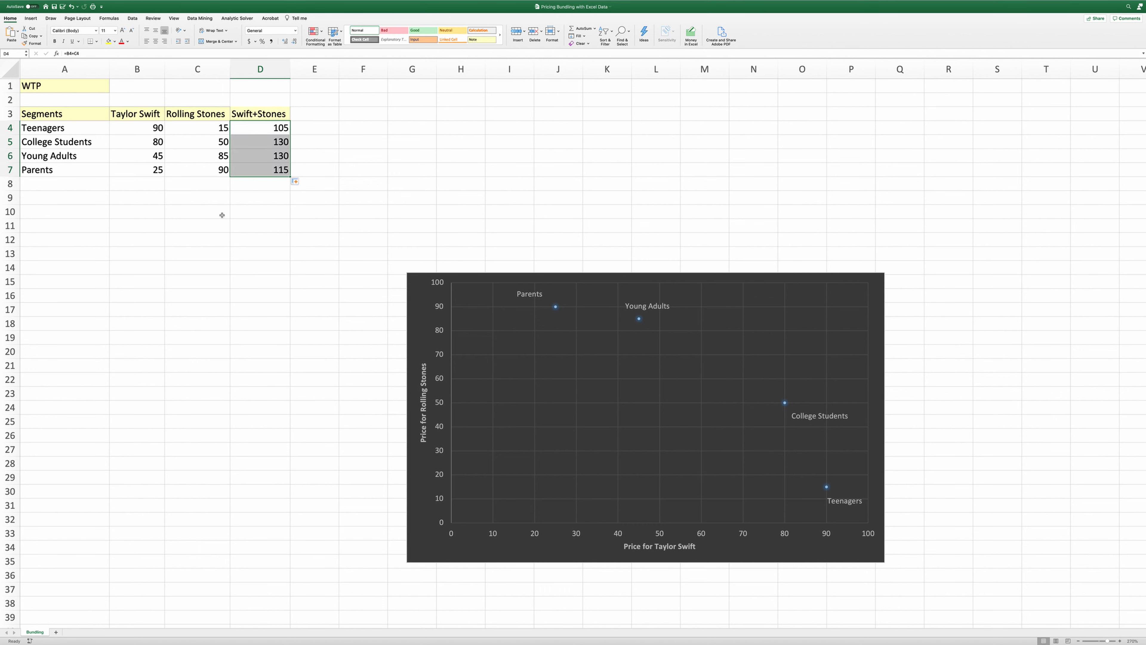
Add the label "Surplus" in E3
click(320, 115)
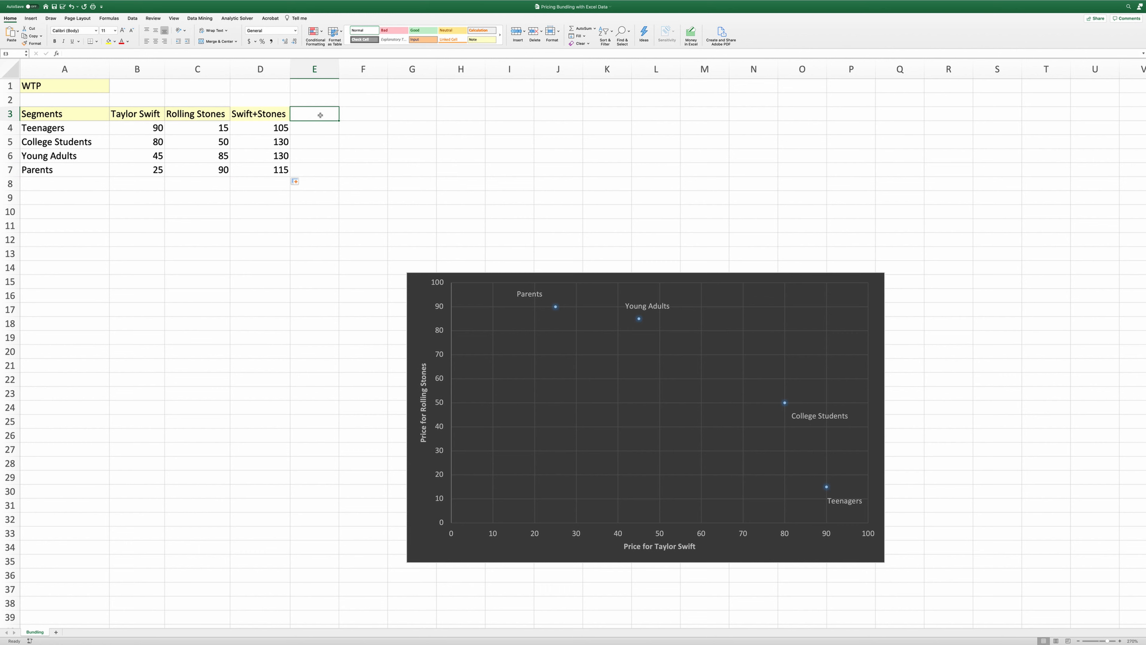
text(Sur)
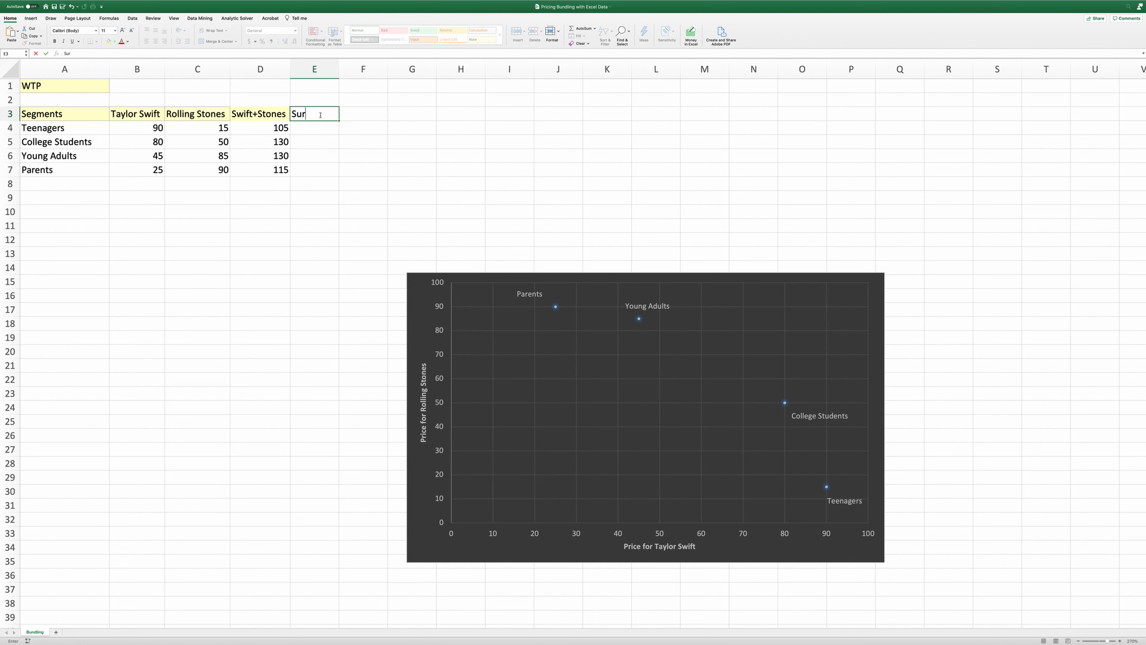
text(plus)
key(Return)
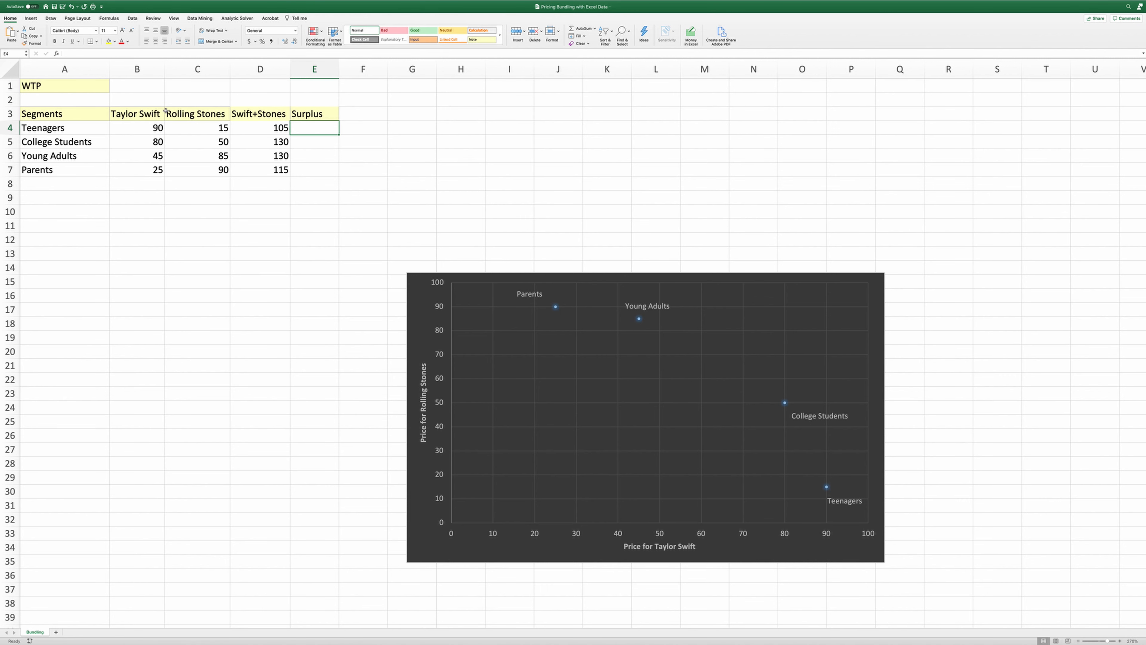
Copy the headers in B3:D3 to F3:H3 and fit the widths of columns F to H
drag(144, 113, 270, 110)
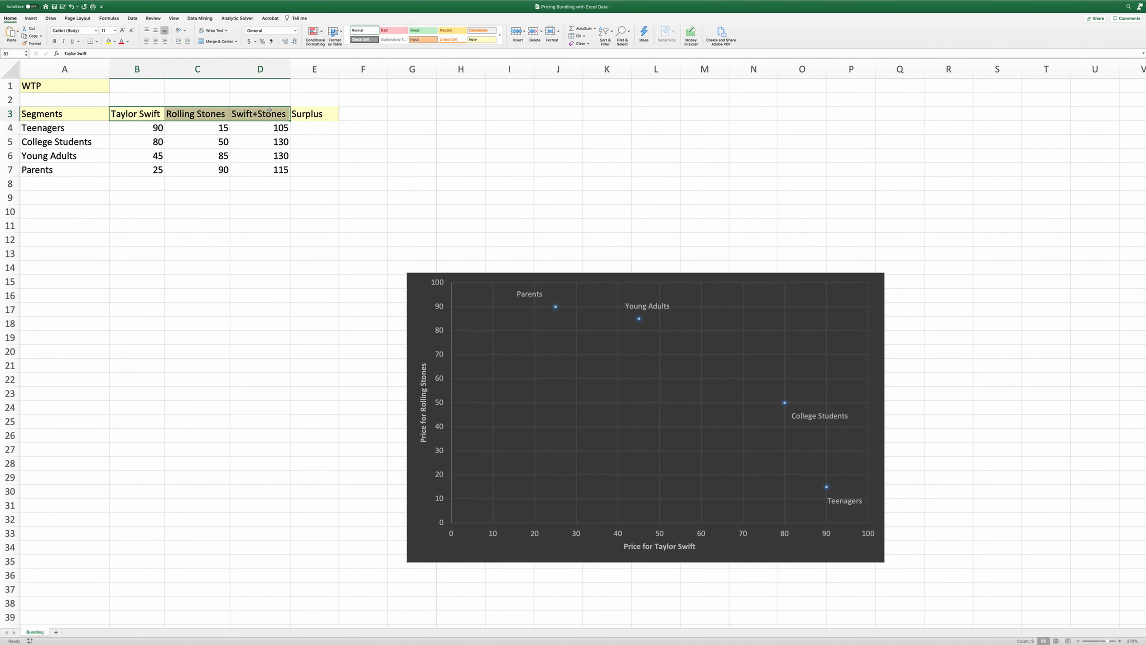
key(super+c)
click(364, 113)
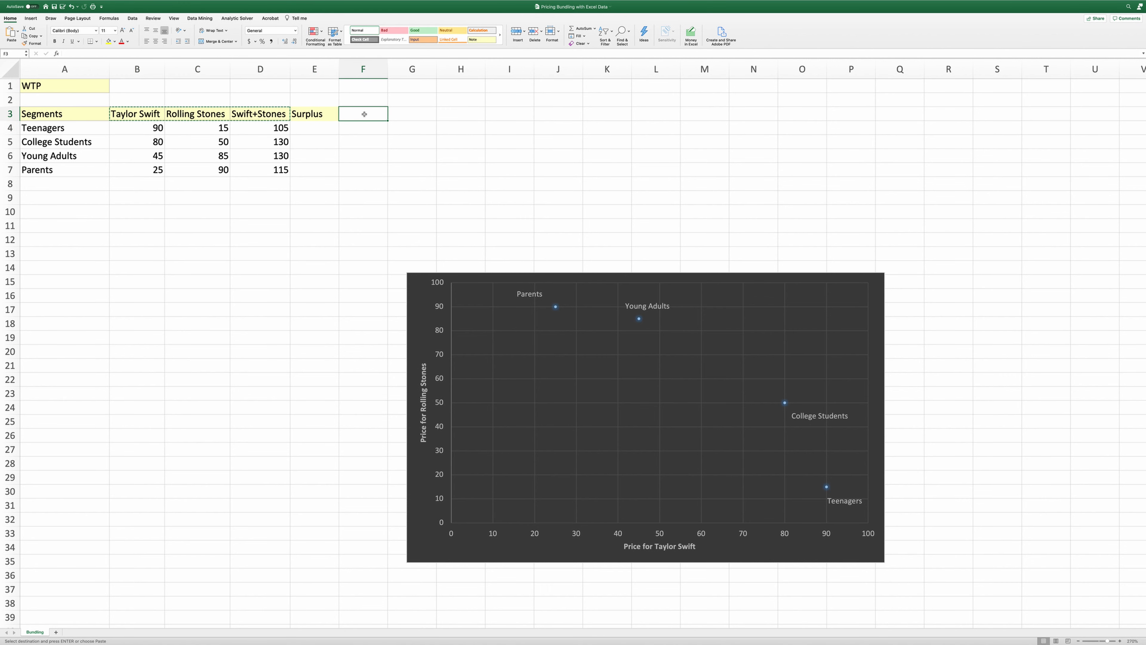
key(super+v)
drag(363, 68, 485, 68)
double_click(485, 69)
Add the header "Maximum Surplus" in I3, fit column I's width, and apply the Input cell style to the header
click(529, 113)
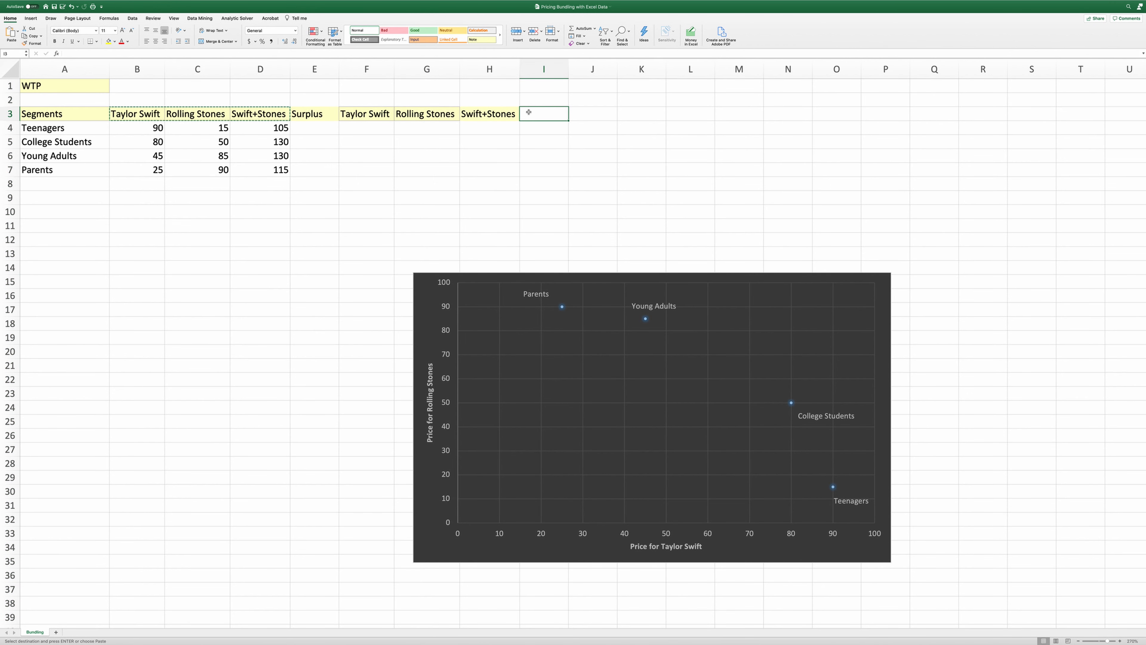
text(Maxi)
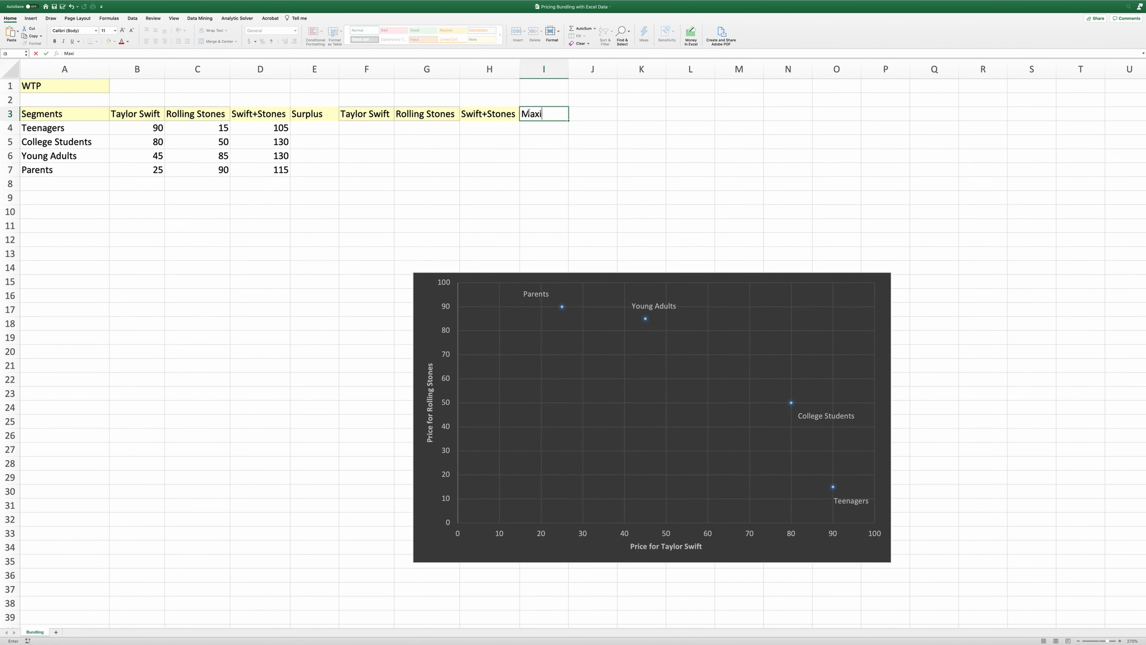
text(mum Surplus)
key(Return)
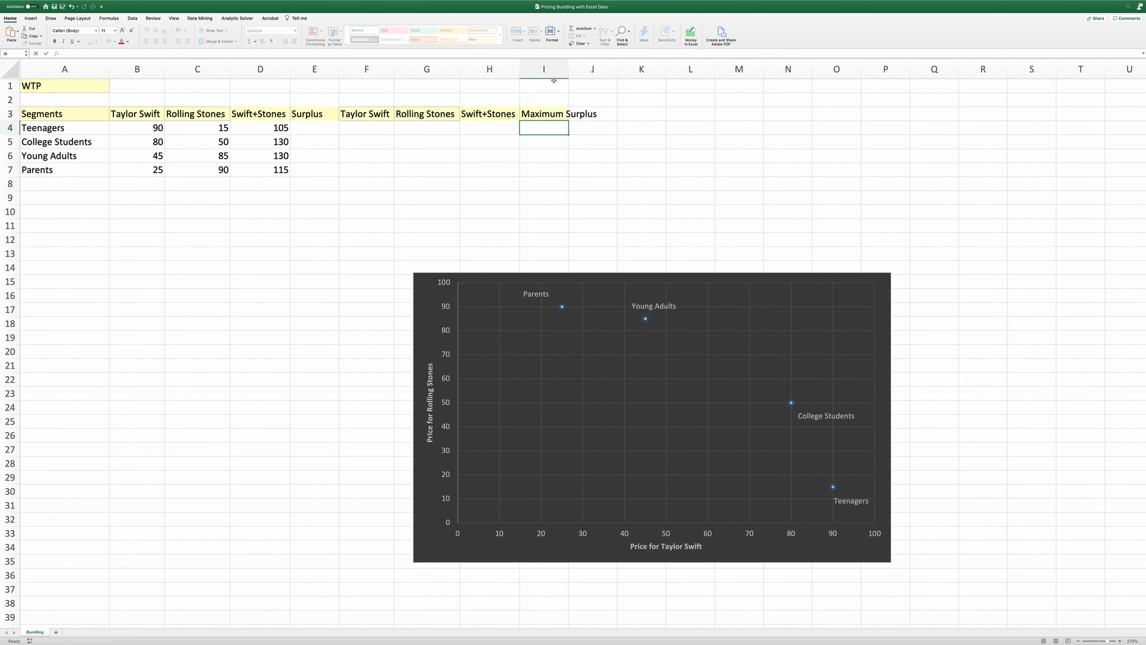
double_click(568, 69)
click(561, 117)
click(424, 40)
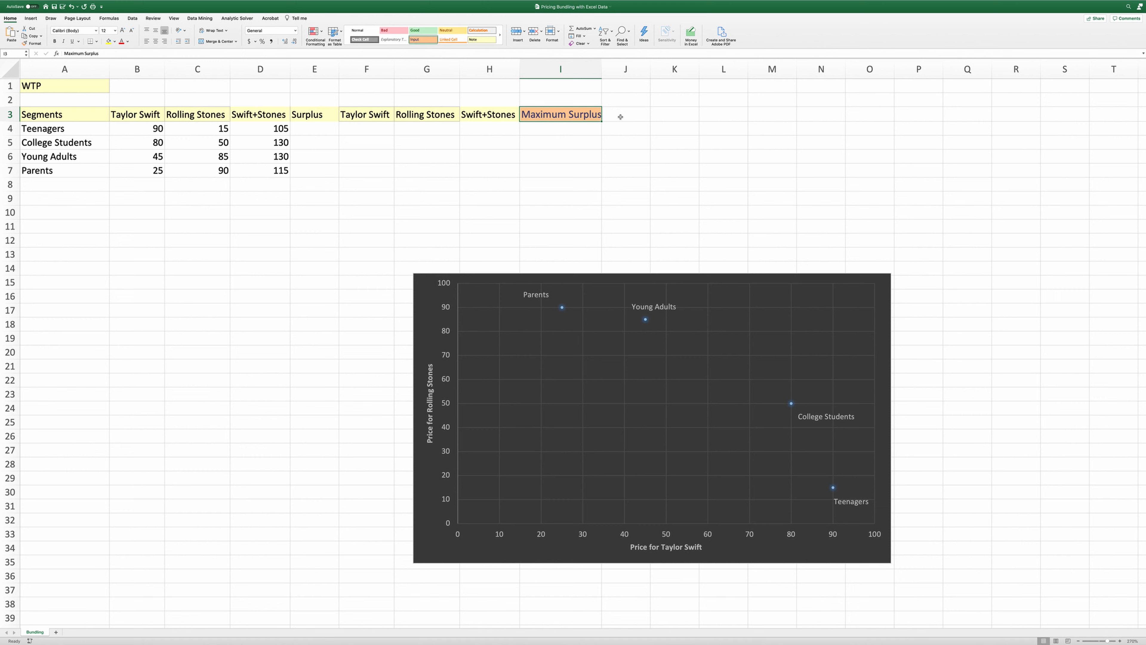
Add the headers "Bought?" in J3 and "Revenue" in K3
click(605, 115)
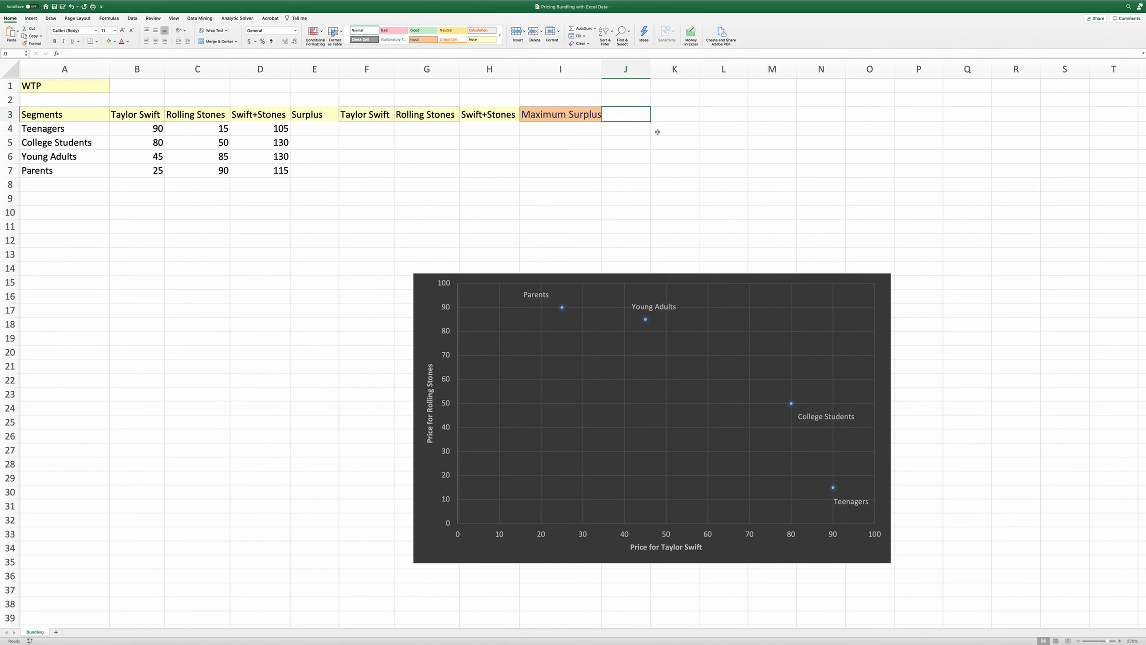
text(Bought?)
key(Return)
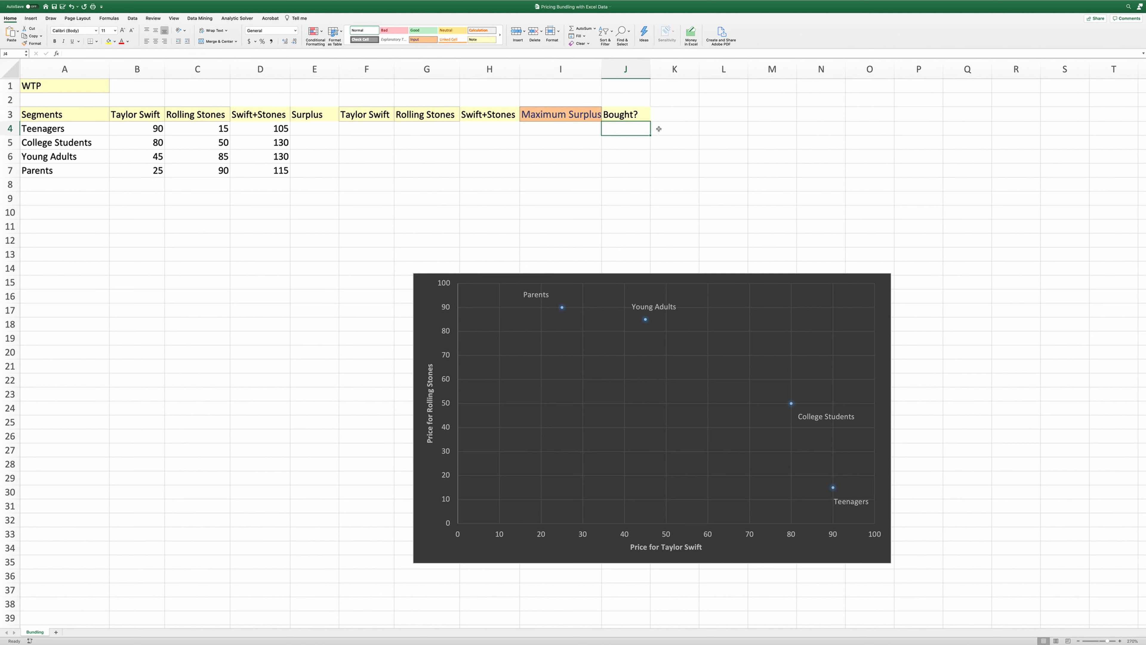
click(665, 114)
text(Revenue)
key(Return)
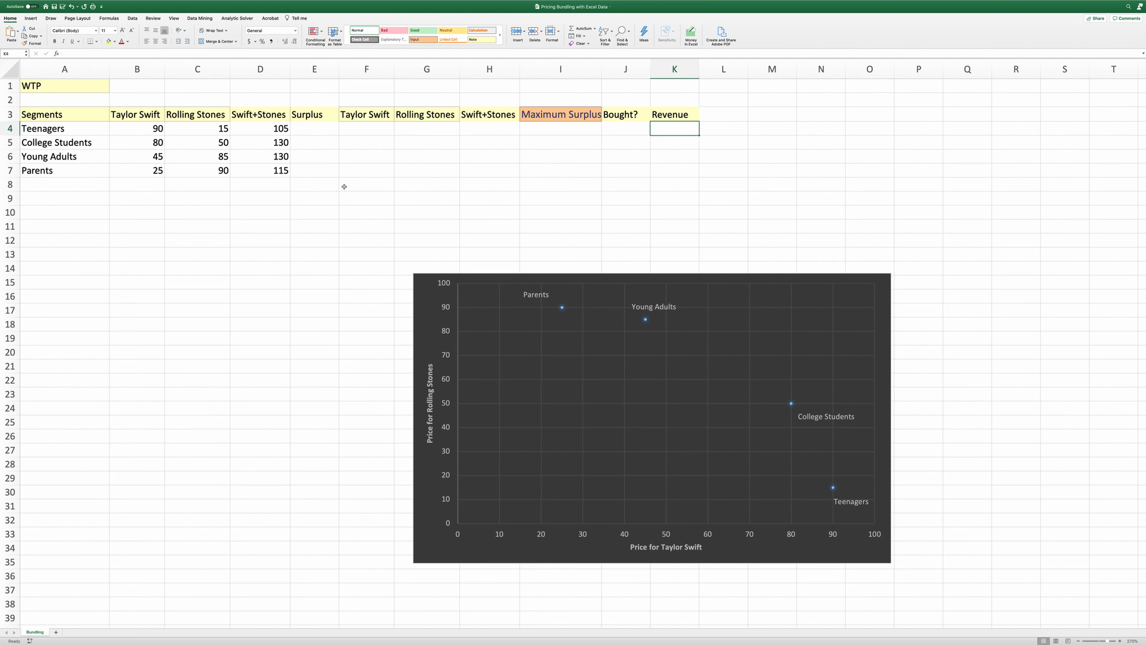
Label E2 "Price" and enter the prices 10, 10 and 20 in F2:H2
click(310, 101)
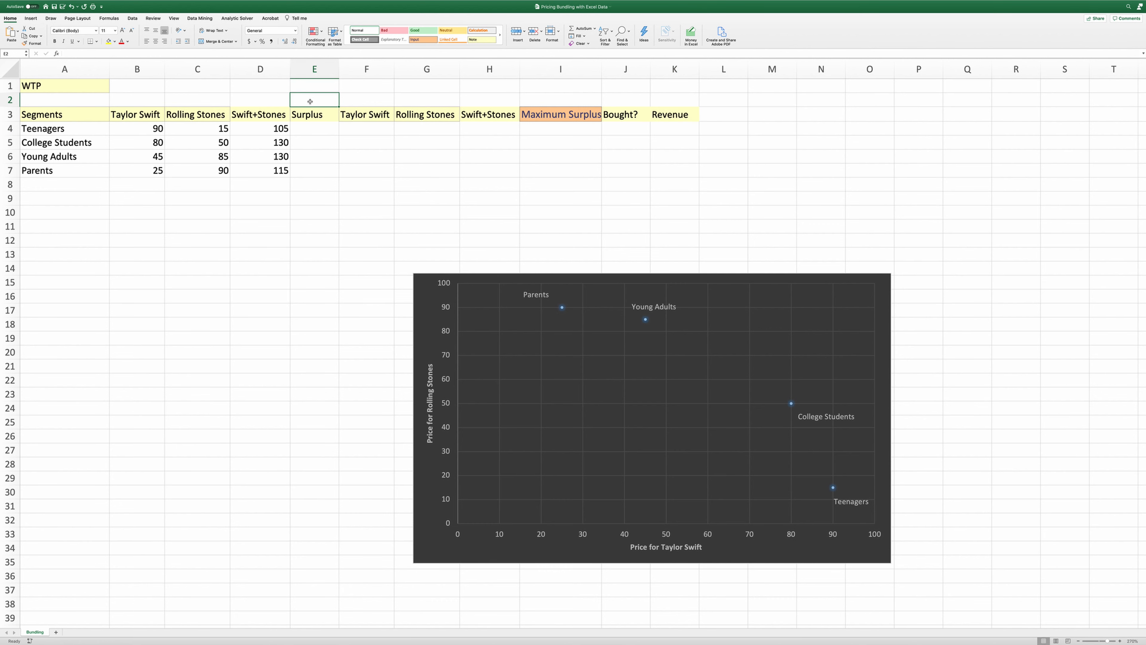
text(Price)
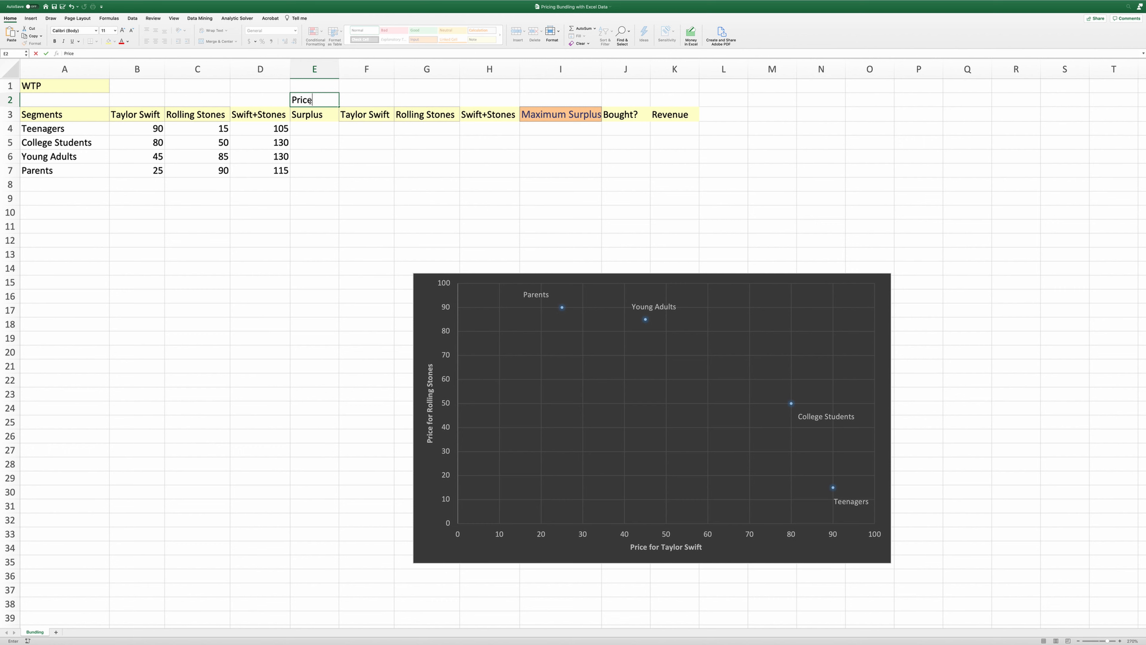
key(Tab)
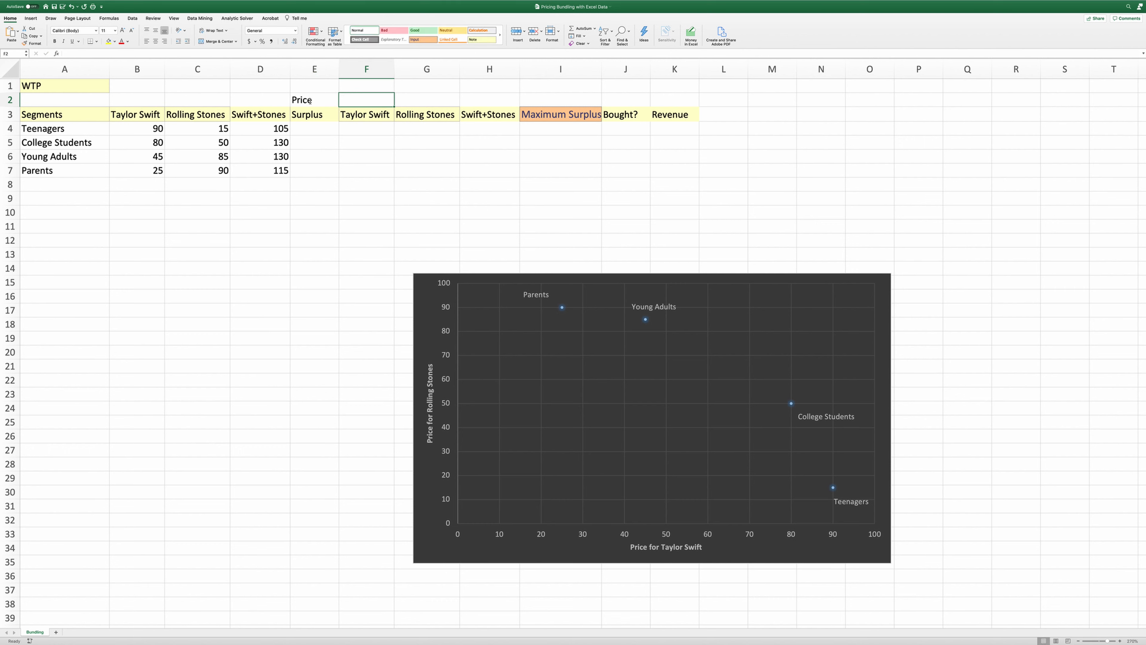
text(10)
key(Tab)
text(10)
key(Tab)
text(20)
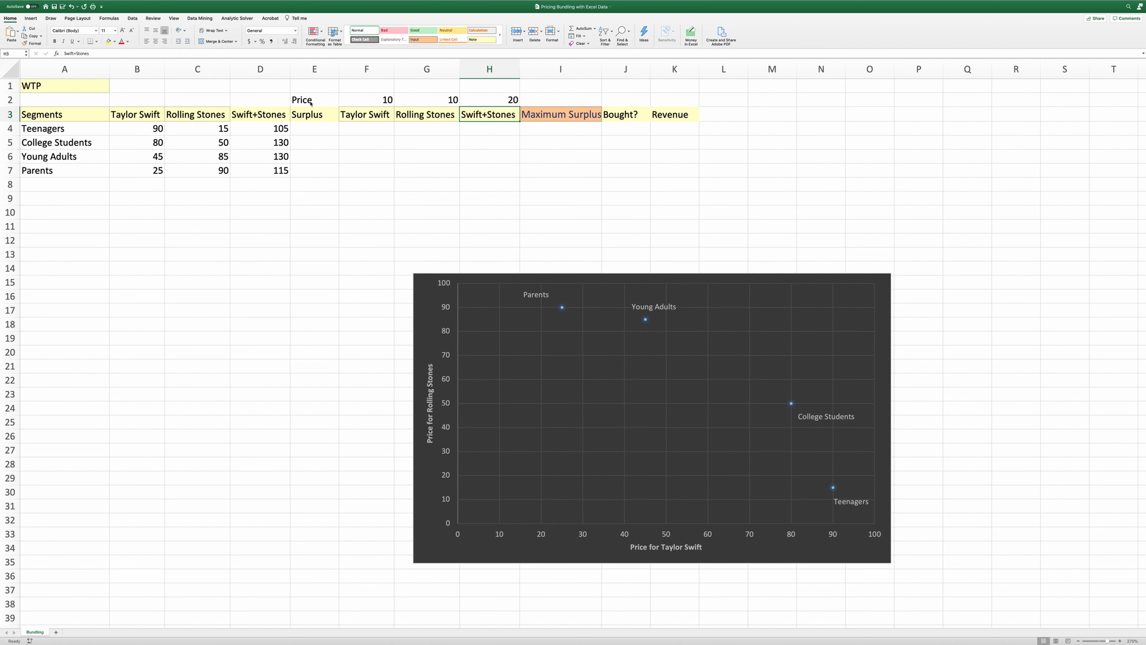
Format the prices in F2:H2 as Accounting with a red font and yellow fill
drag(341, 101, 496, 99)
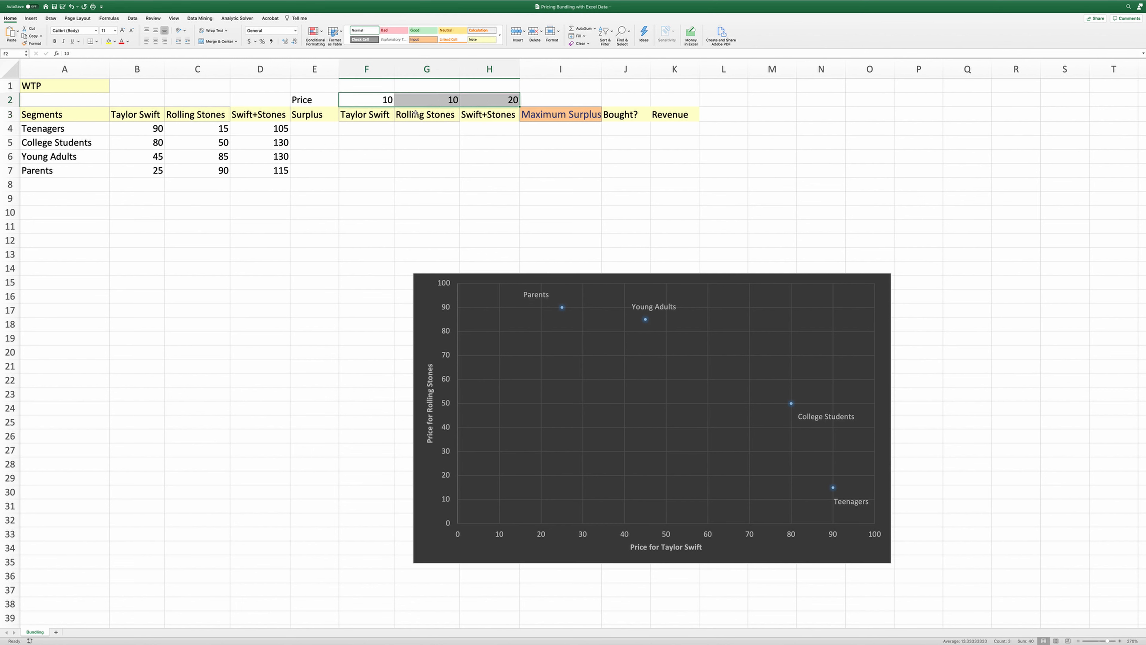
click(251, 41)
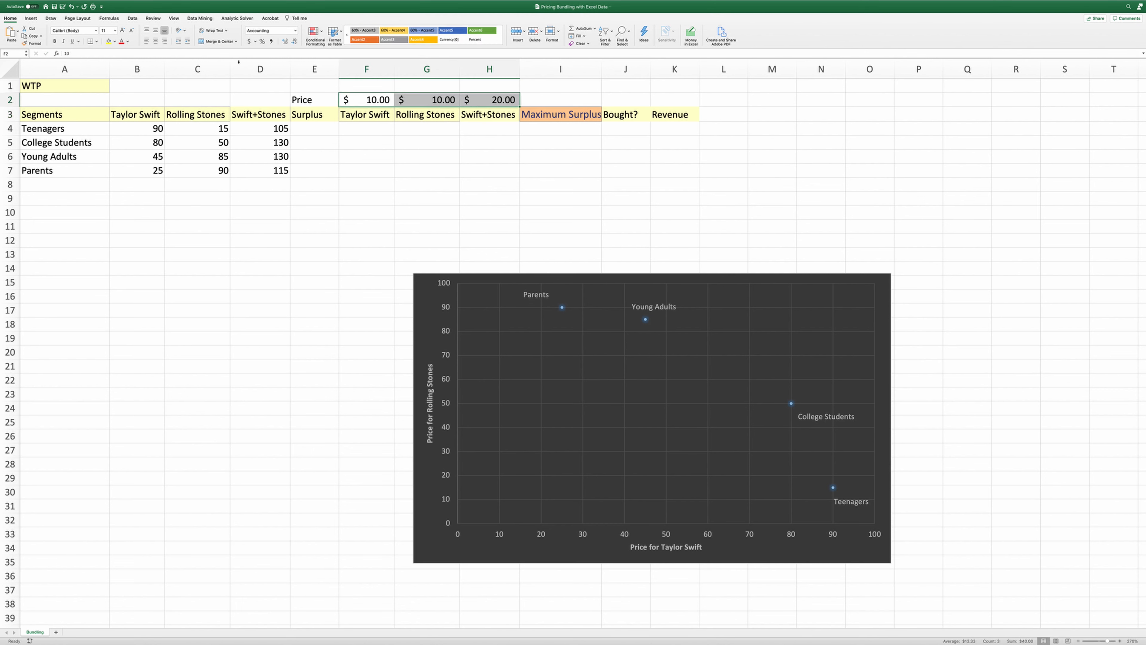
click(122, 42)
click(108, 41)
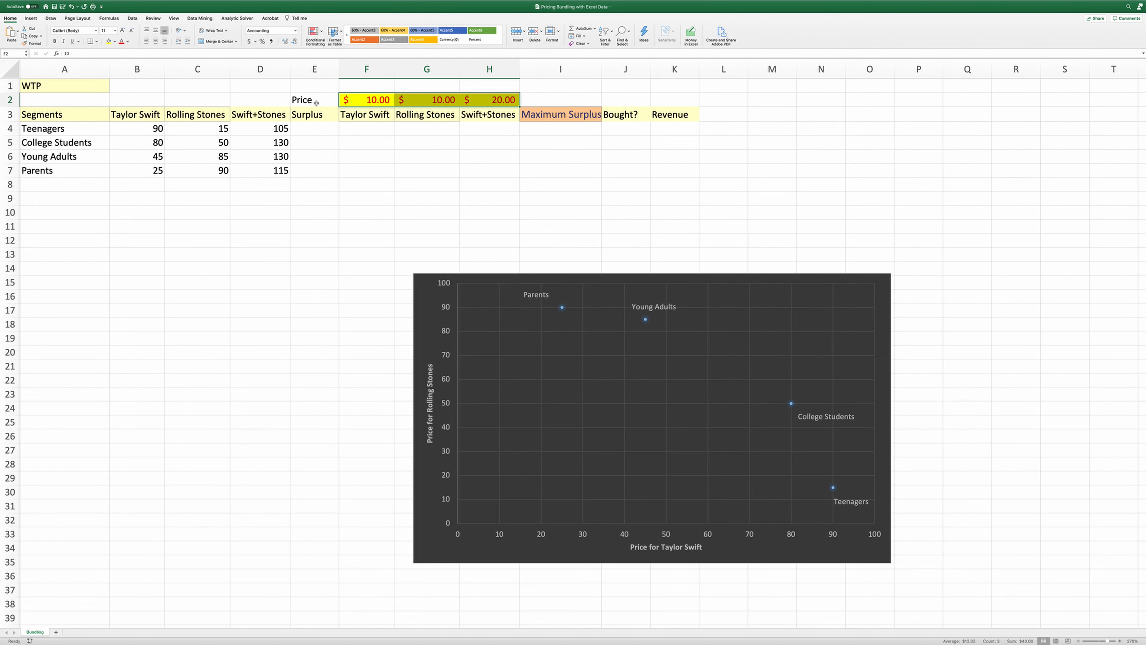
Label E1 "Bundle Index", enter 1, 2 and 3 in F1:H1, and widen column E to fit the label
click(311, 90)
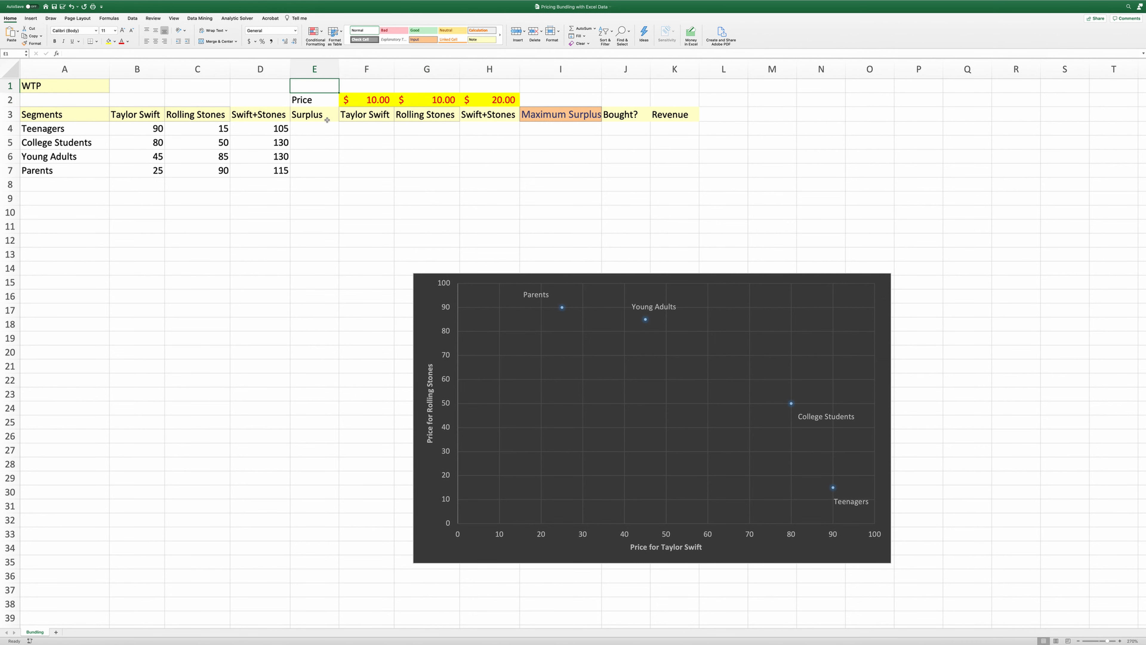
text(Bundle Index)
key(Return)
click(386, 89)
text(1)
key(Tab)
text(2)
key(Tab)
text(3)
click(404, 153)
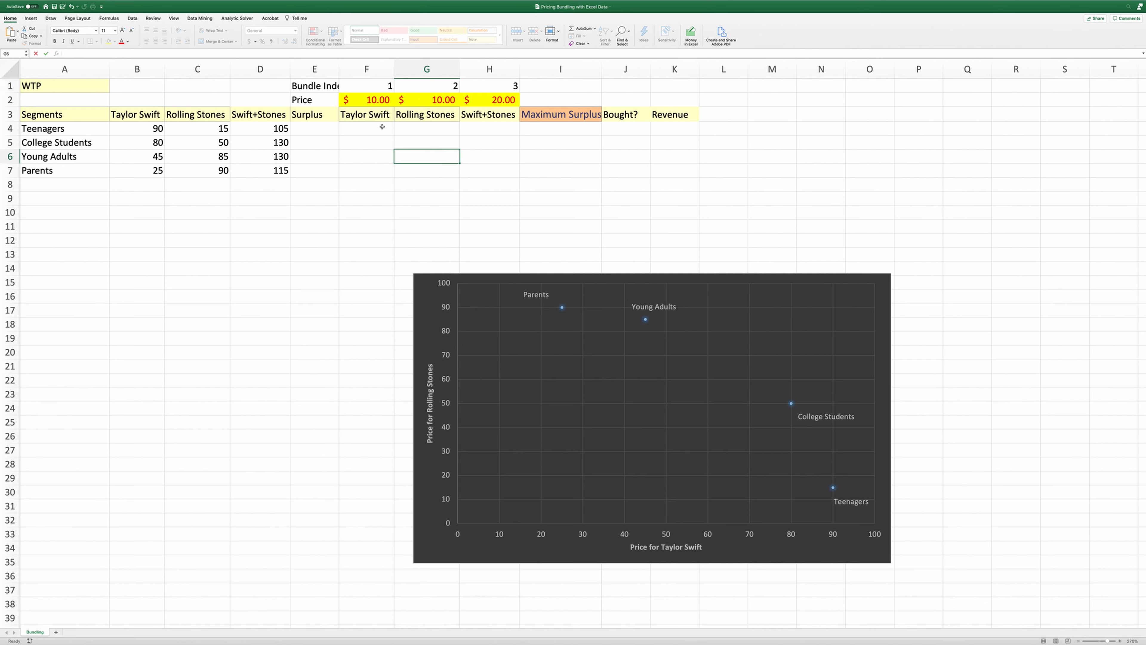
drag(339, 67, 347, 67)
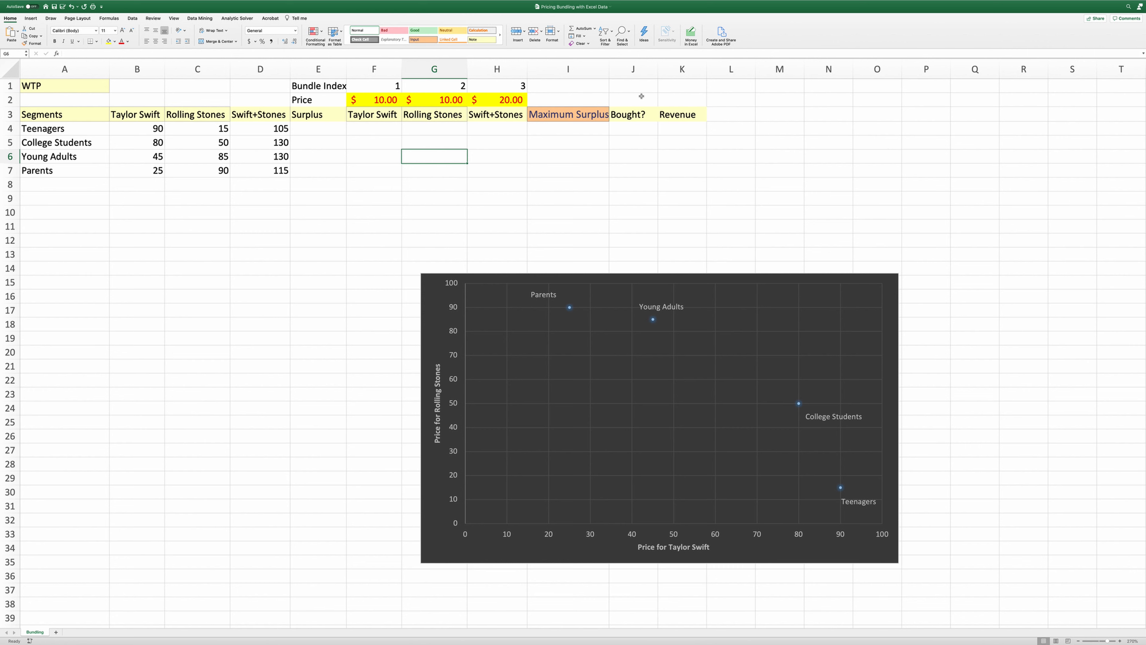
Label J1 "Total" and give the adjacent cell K1 a yellow fill
click(636, 87)
text(Total)
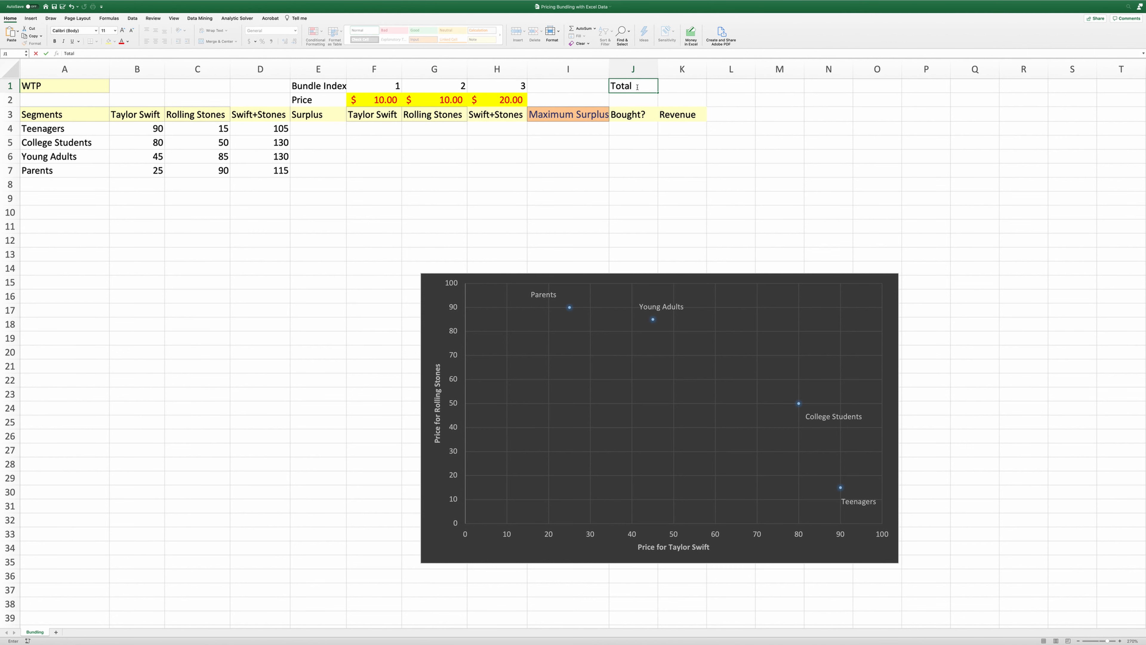
key(Return)
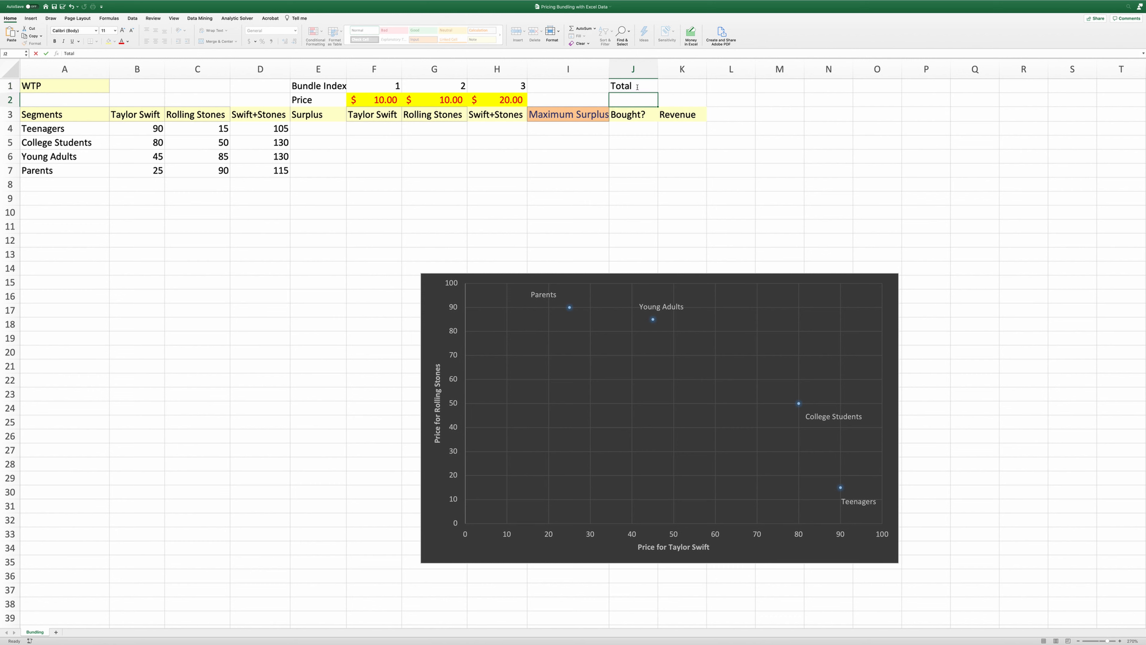
click(673, 84)
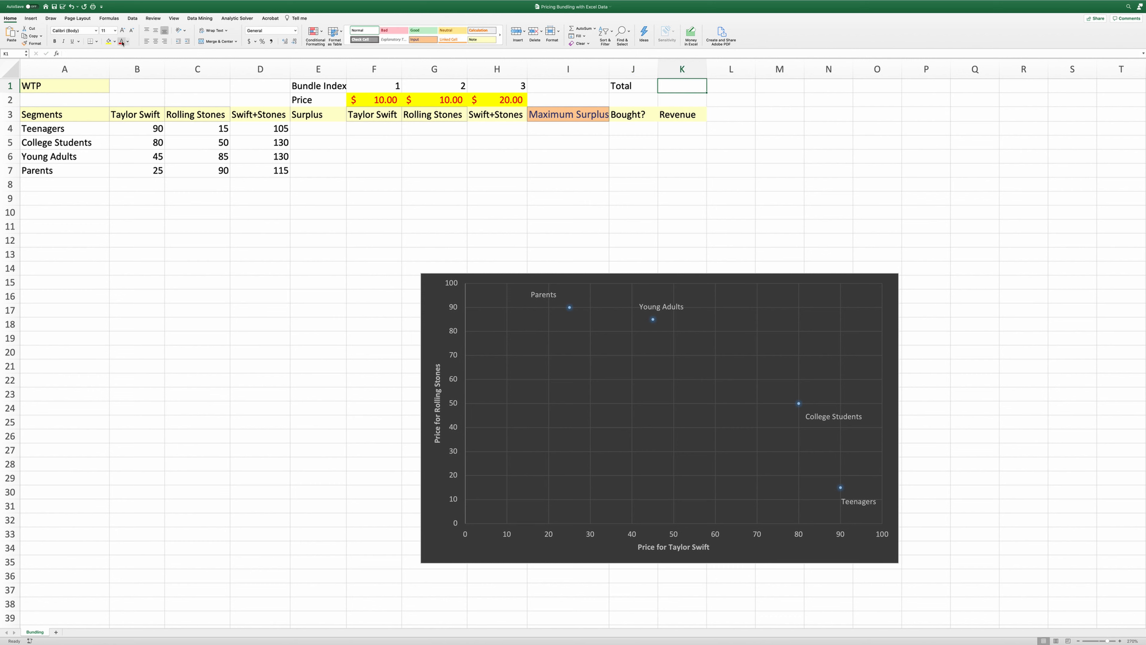
click(108, 41)
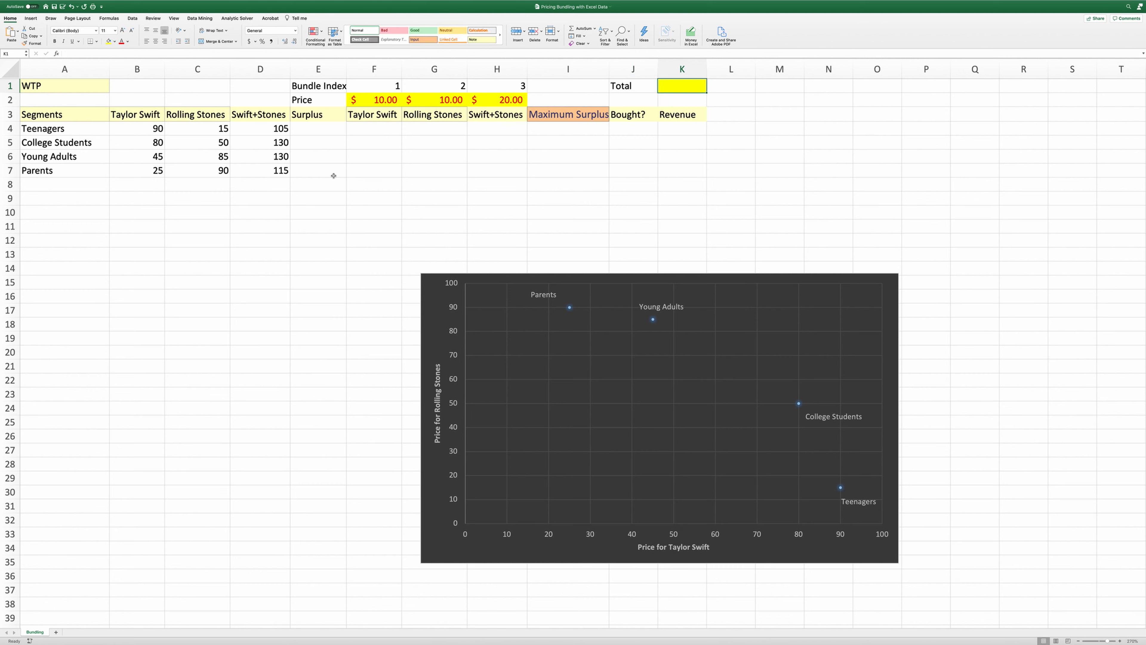
Calculate the Teenagers' Taylor Swift surplus in F4 with =B4-F$2 and fill the formula across F4:H7
click(370, 130)
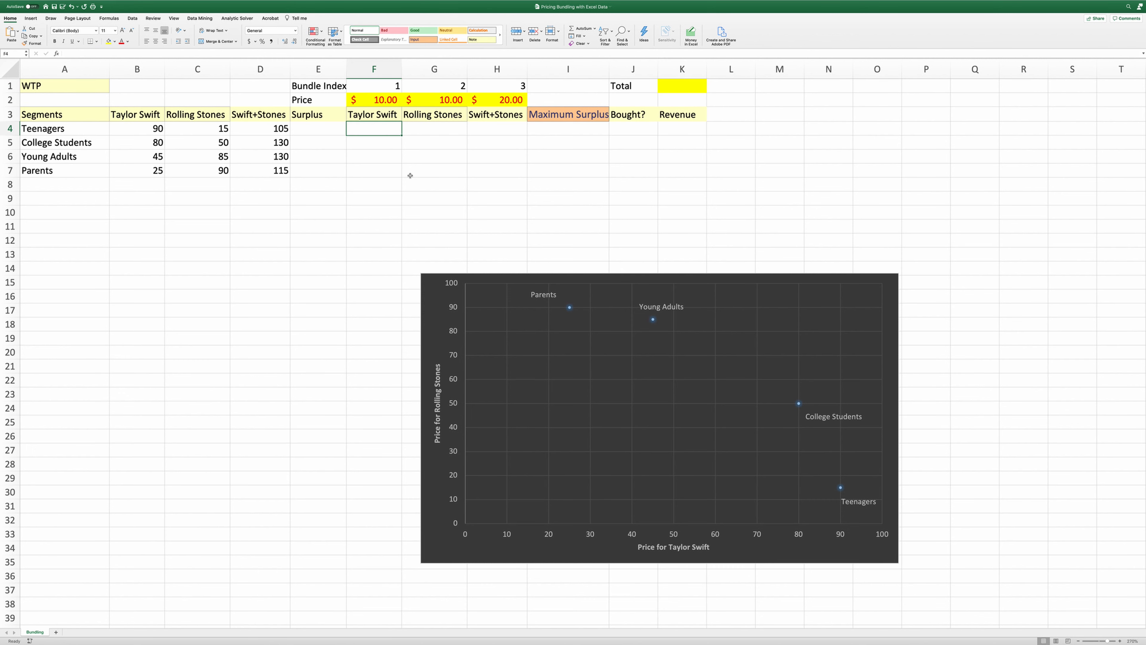
text(=)
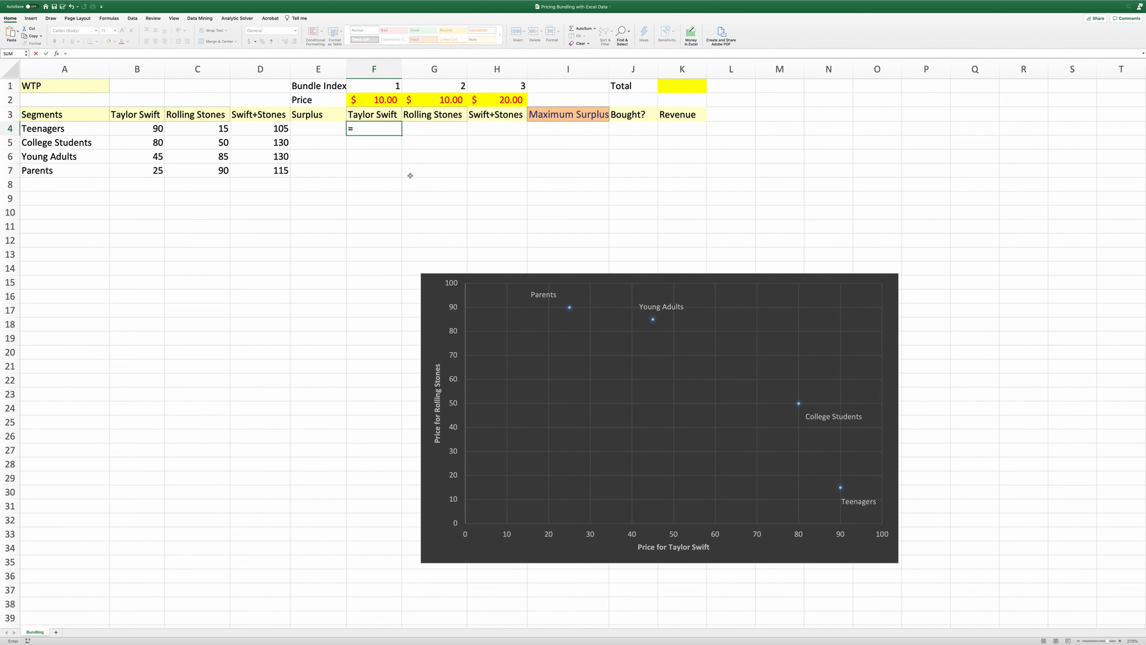
click(145, 129)
text(-)
click(384, 103)
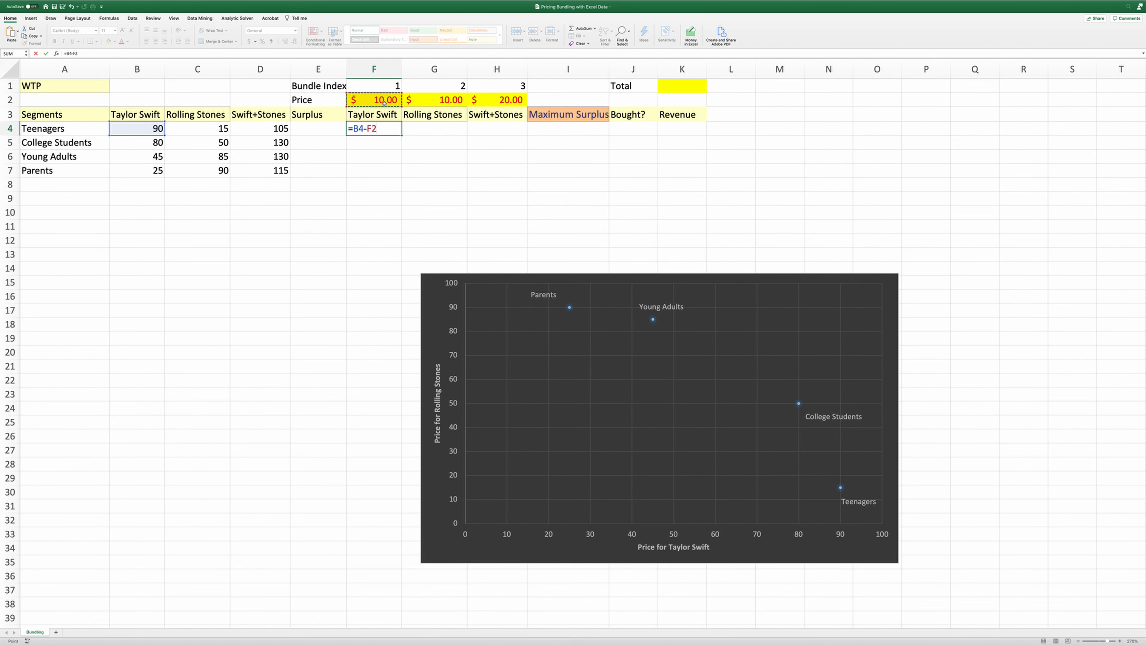
key(F4)
key(F4)
key(Return)
click(391, 128)
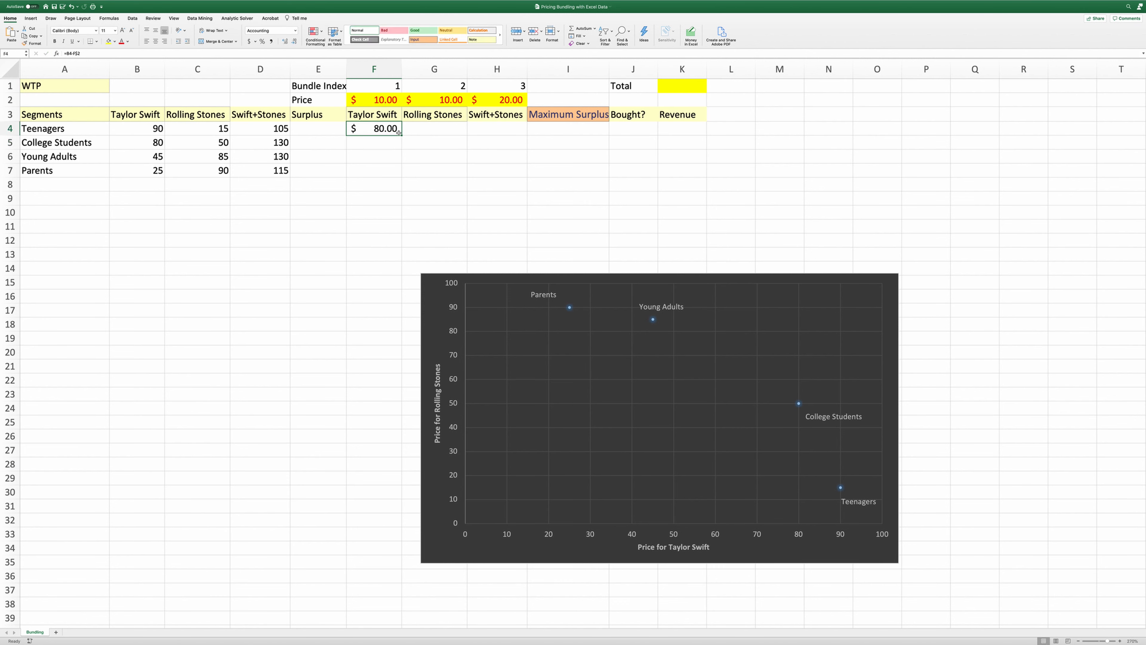
drag(401, 135, 521, 176)
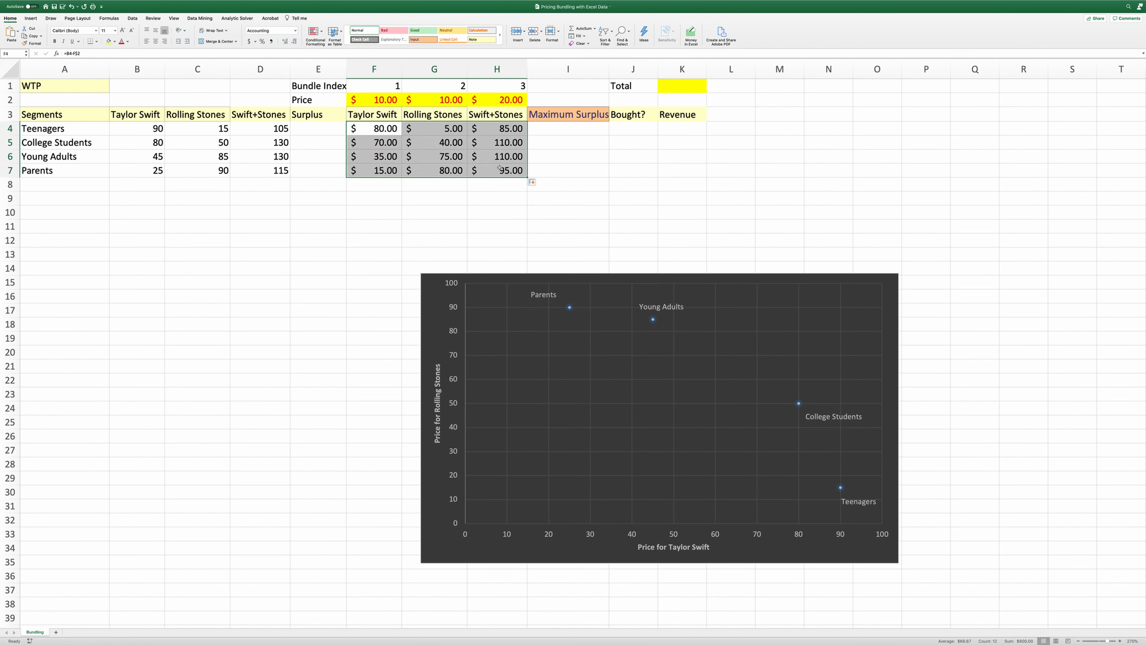
Check the cell references of the copied surplus formula in H7
click(482, 174)
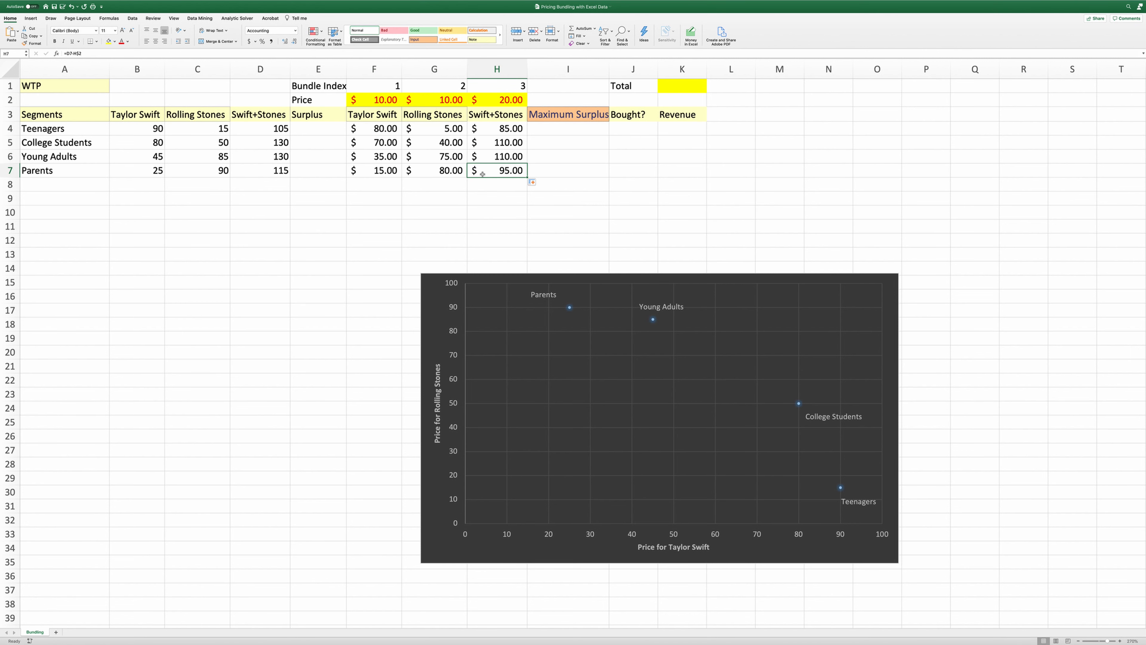
click(334, 55)
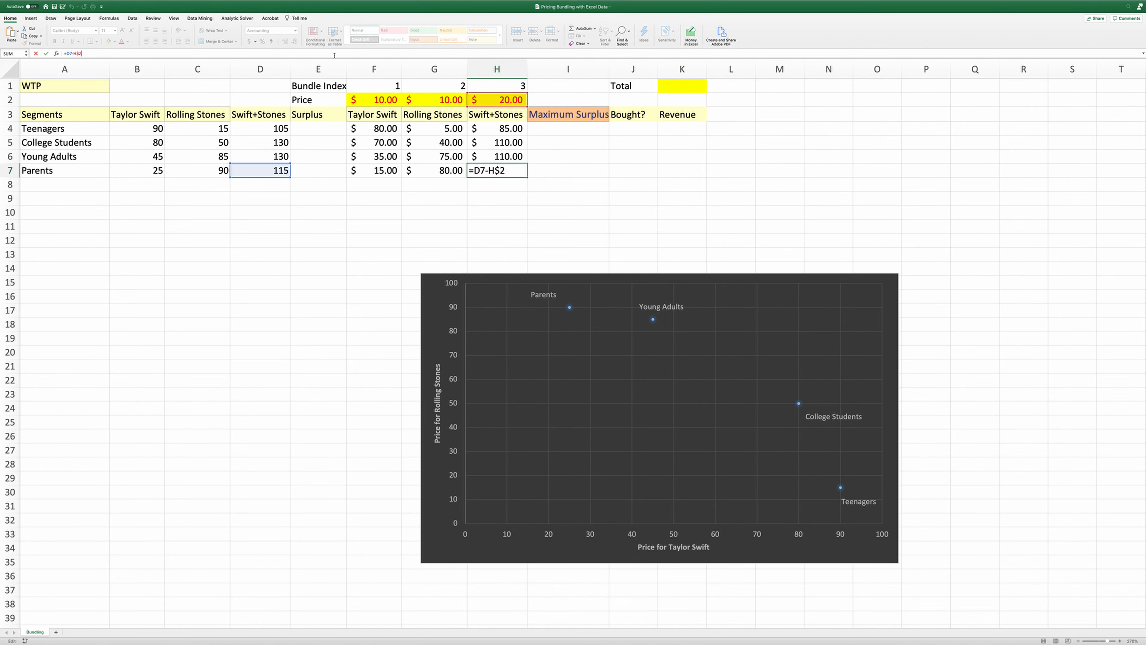
key(ctrl+Return)
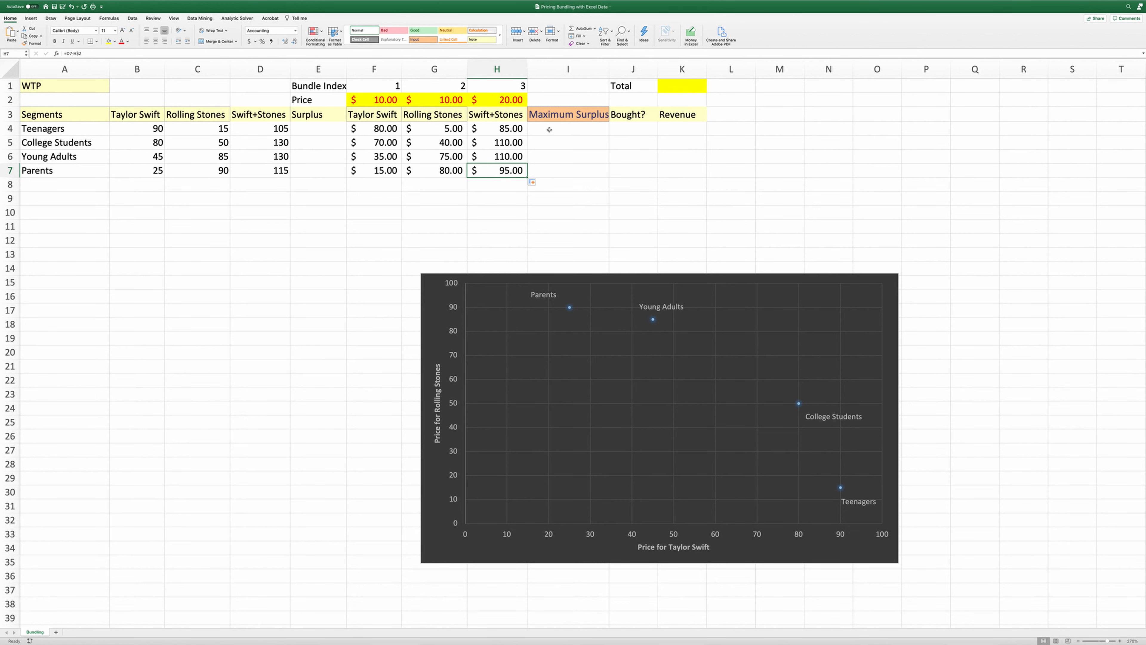
Calculate the maximum surplus in I4 with =MAX(F4:H4) and fill the formula down to I7
click(549, 129)
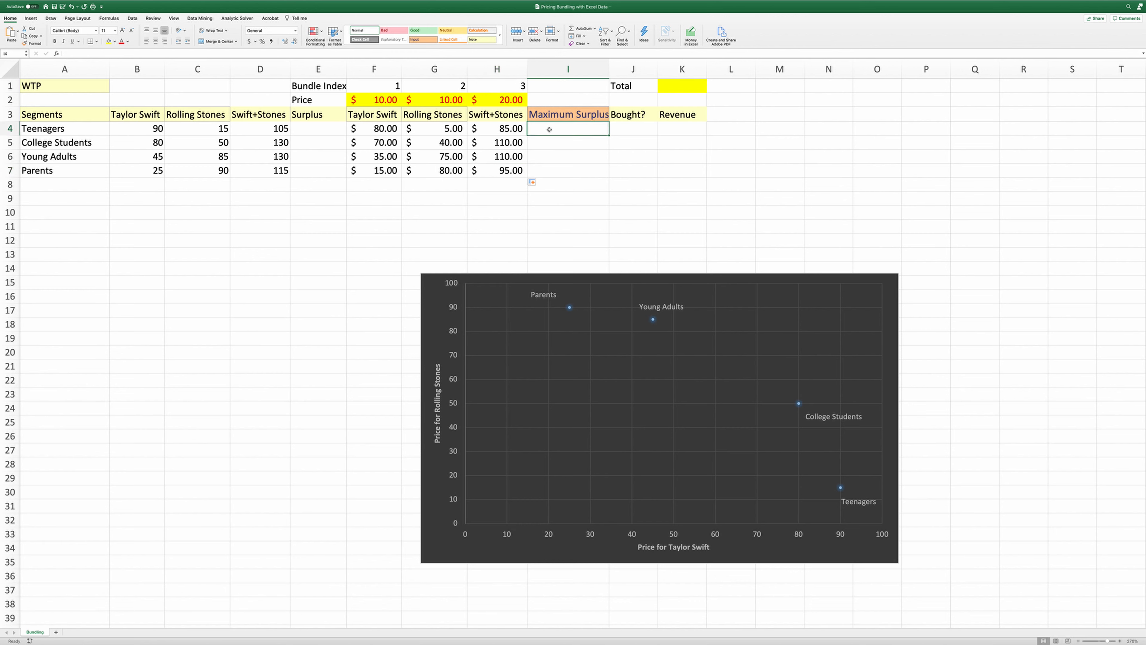
text(=)
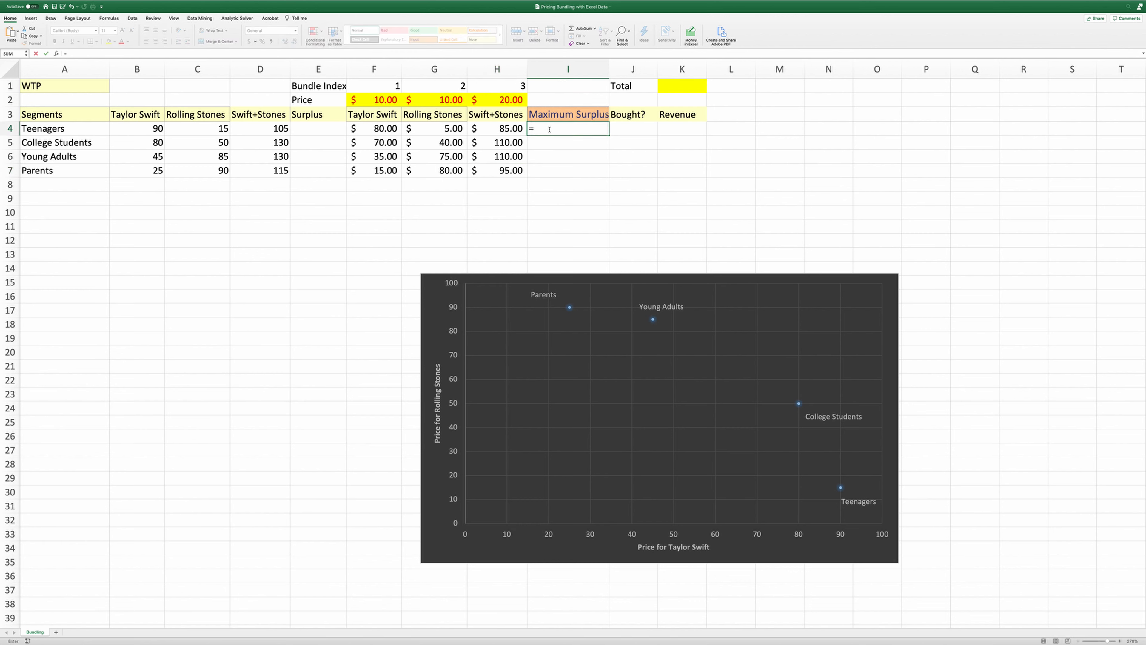
text(max()
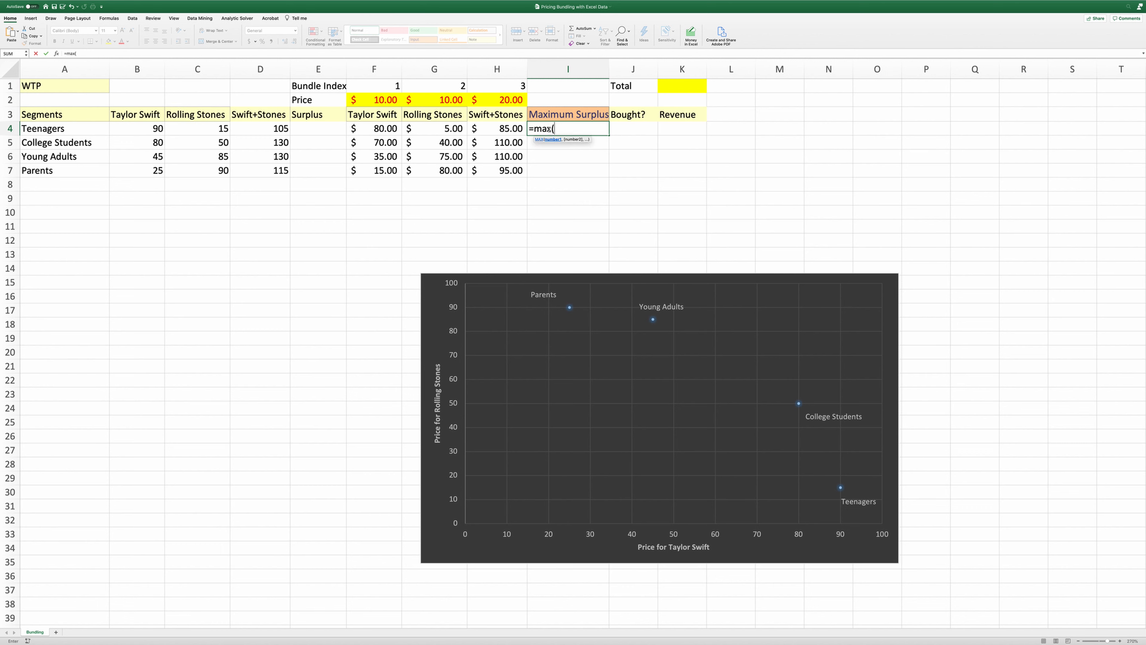
drag(374, 129, 484, 131)
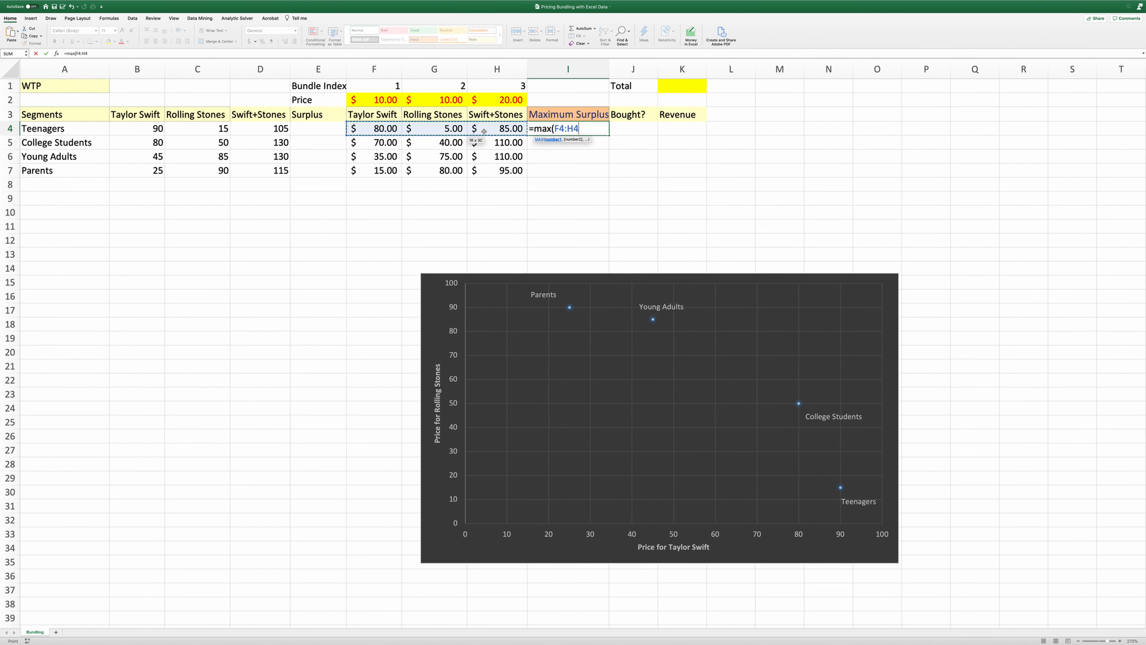
key(Return)
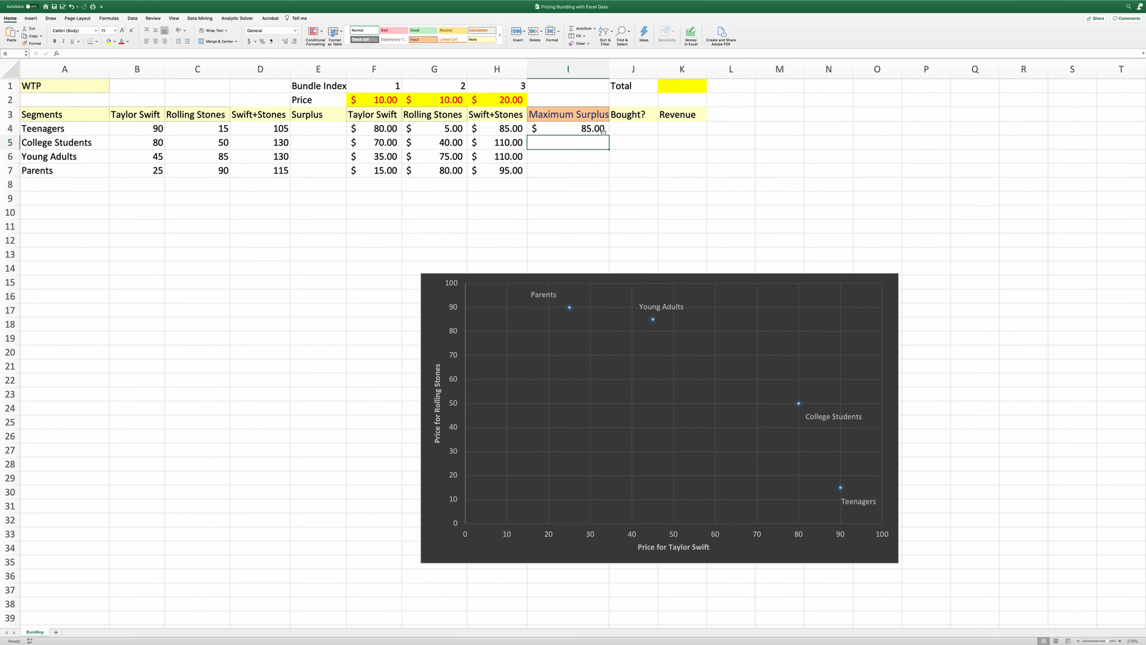
click(603, 132)
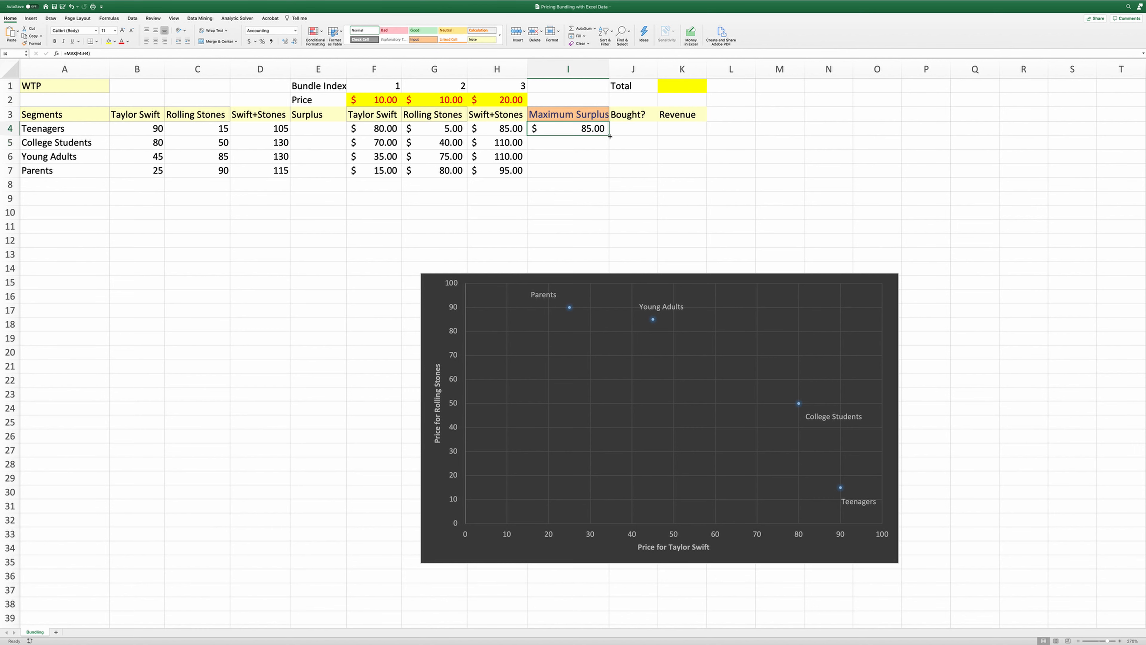
double_click(610, 135)
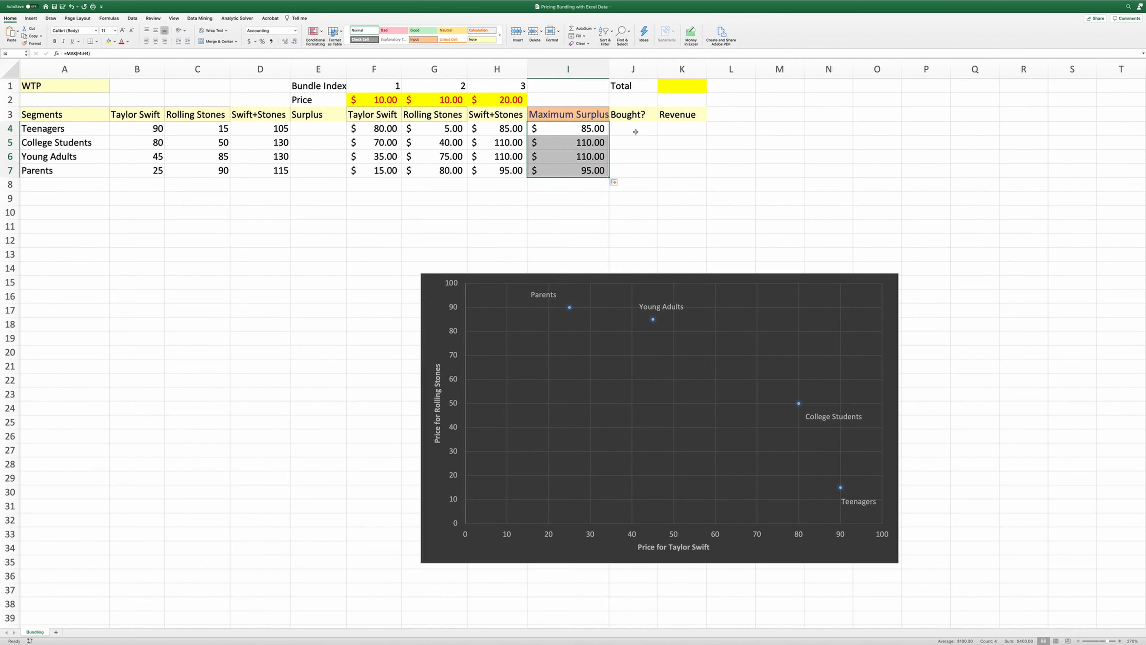
Find the Teenagers' purchased bundle index in J4 with =MATCH(I4,F4:H4,0)
click(635, 132)
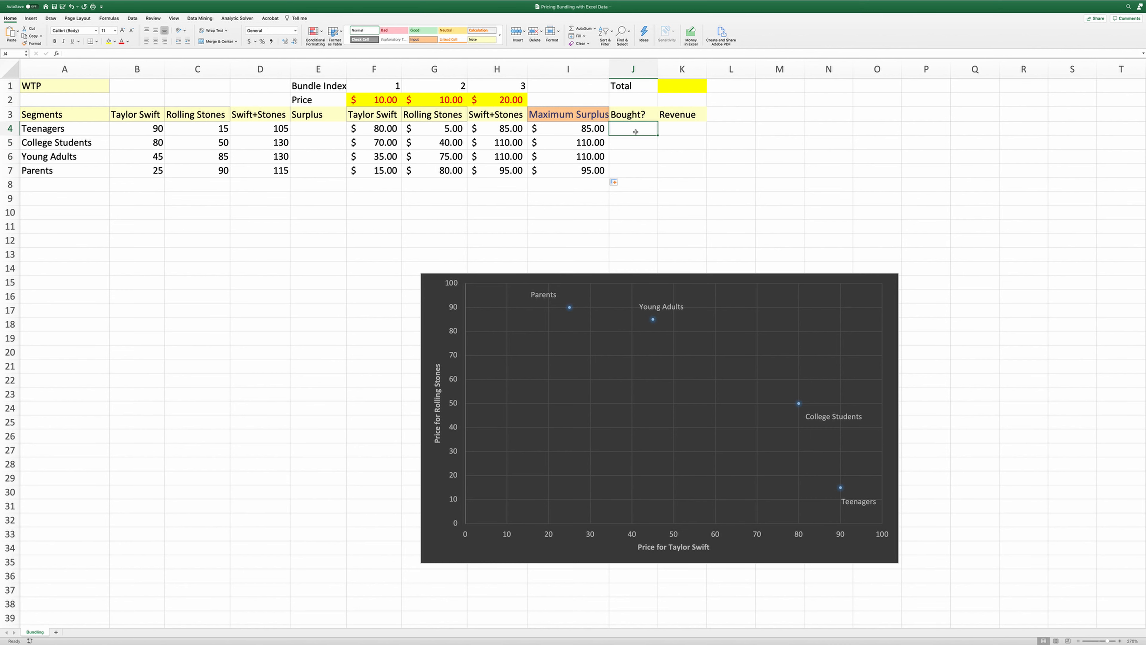
text(=match)
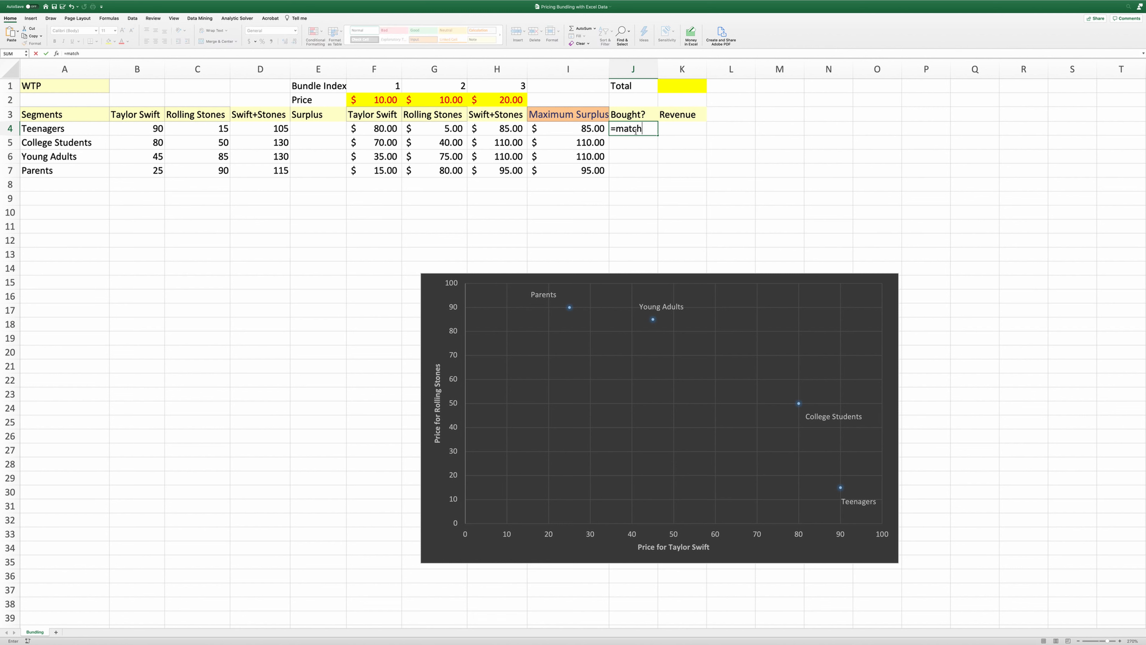
text(()
click(595, 128)
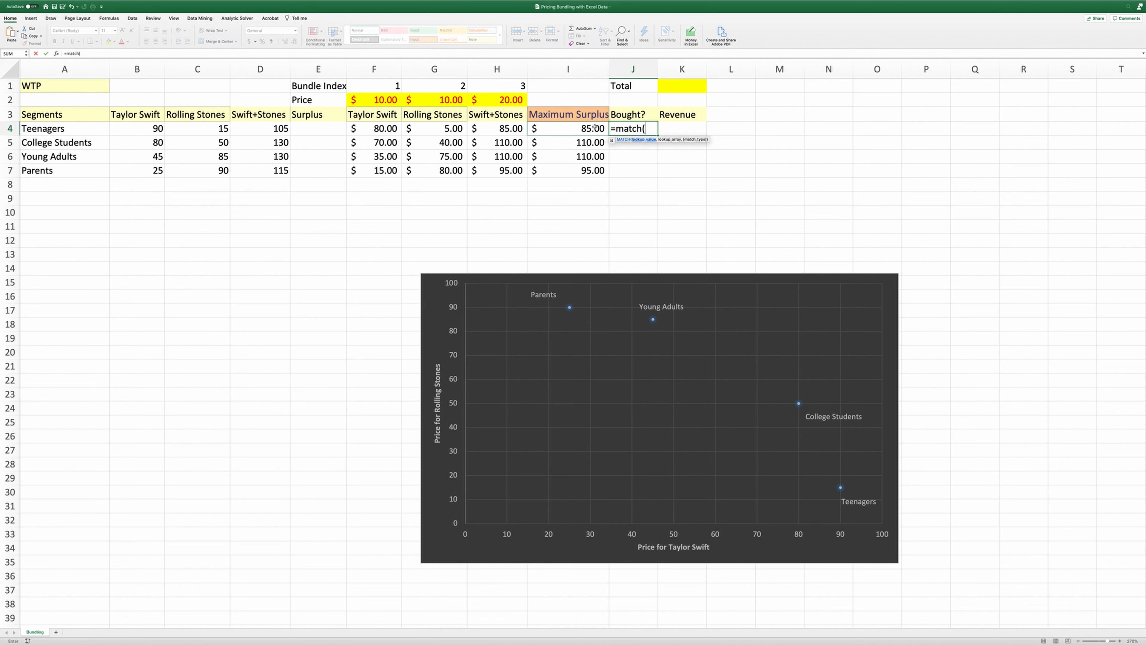
text(,)
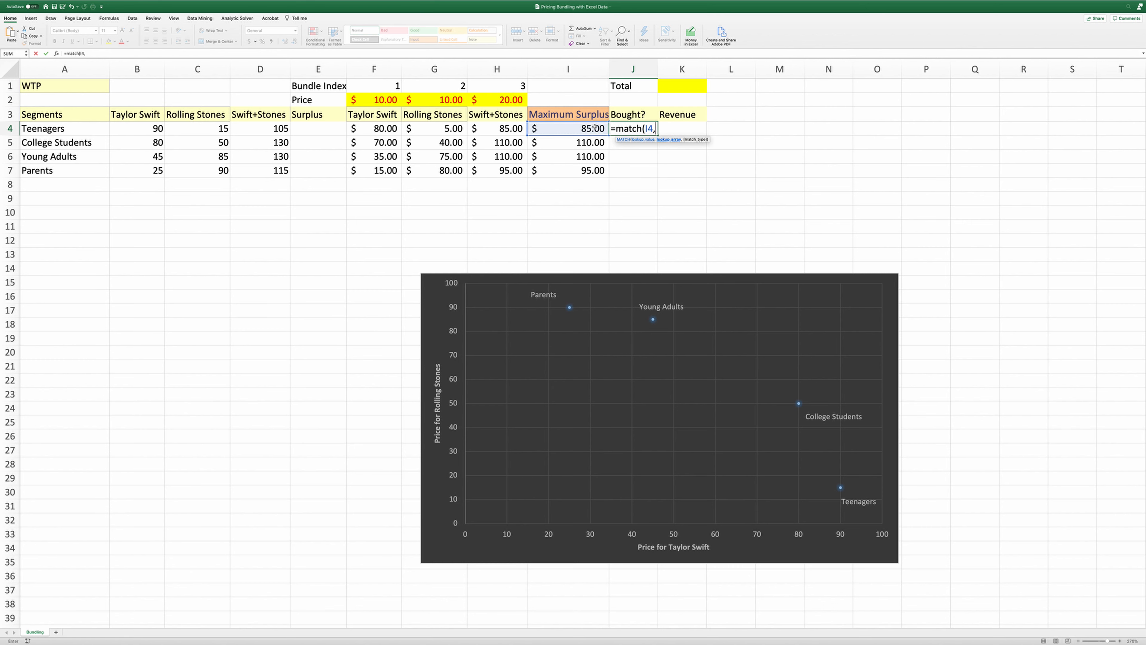
drag(468, 130, 489, 132)
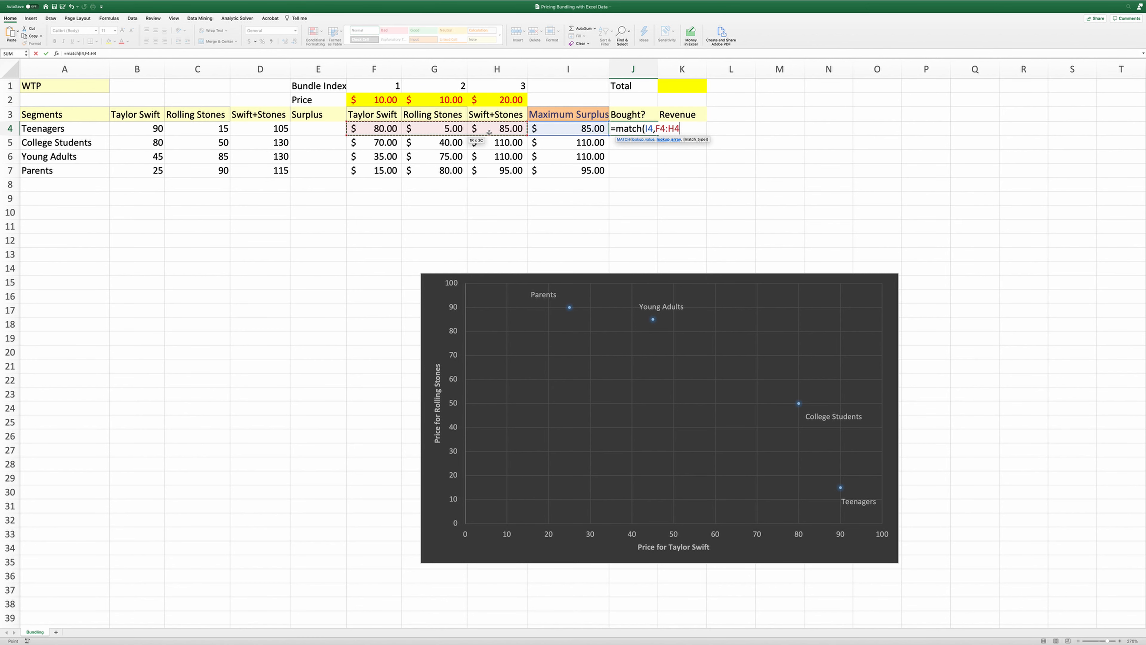
text(,0))
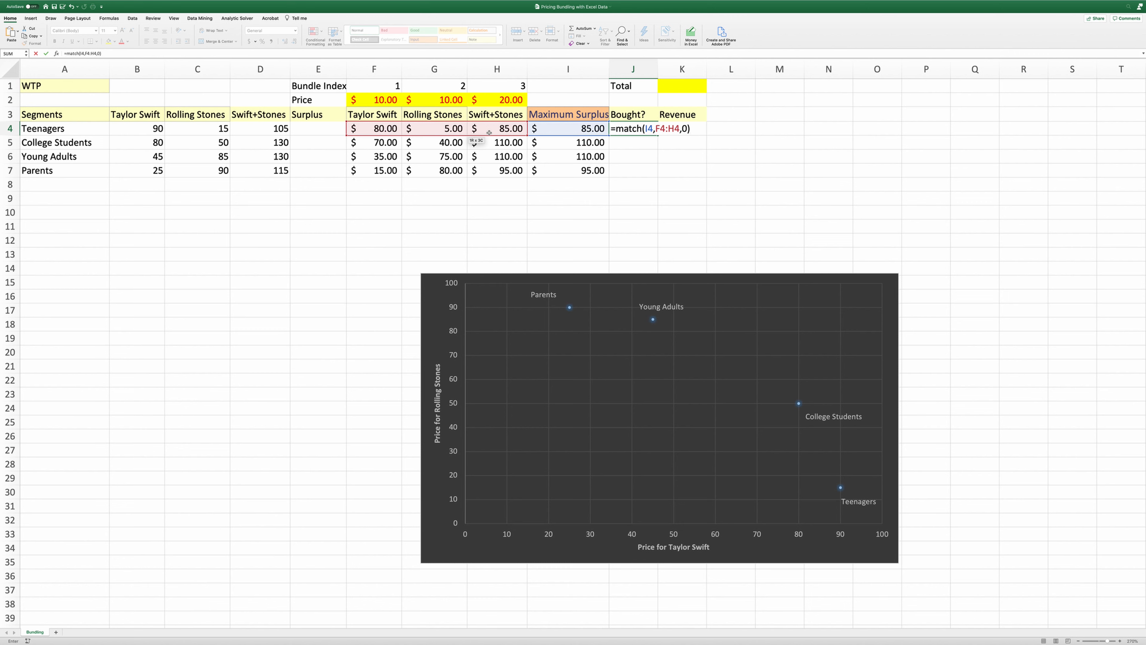
key(Return)
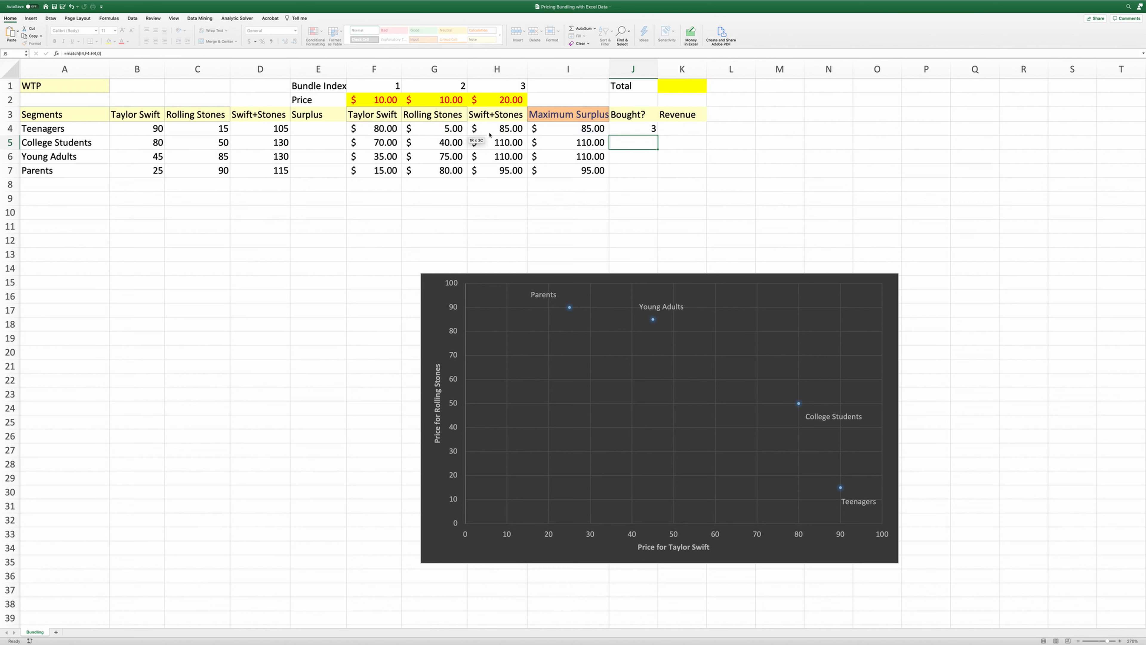
Wrap the J4 formula as =IF(I4<0,0,MATCH(I4,F4:H4,0)) and fill it down to J7
click(635, 130)
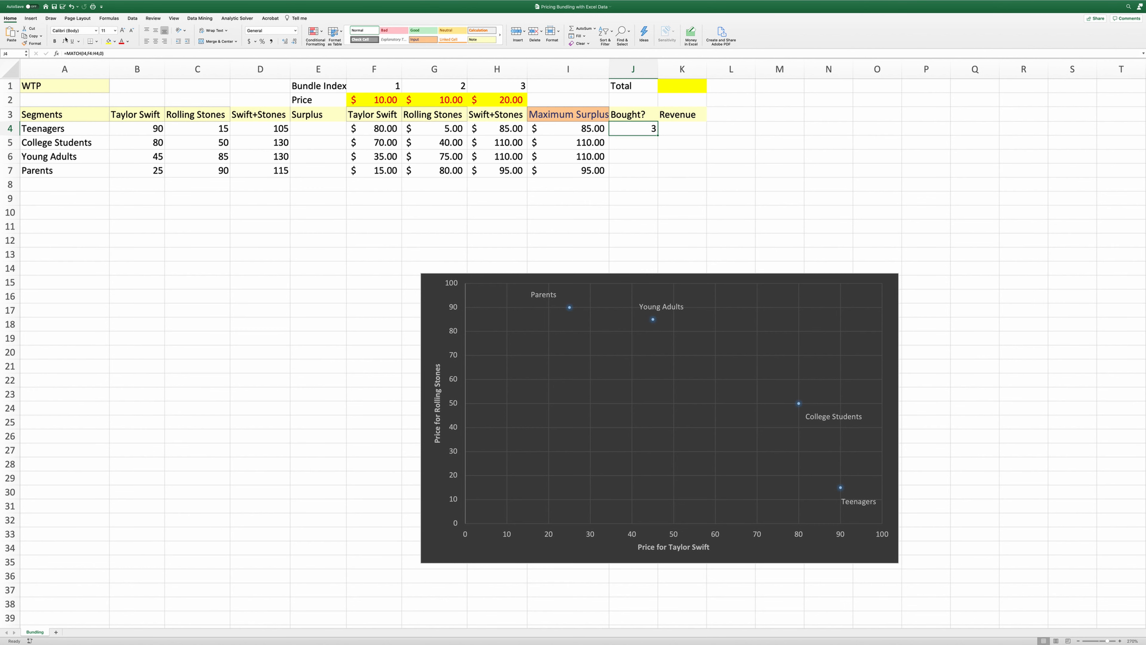
click(66, 53)
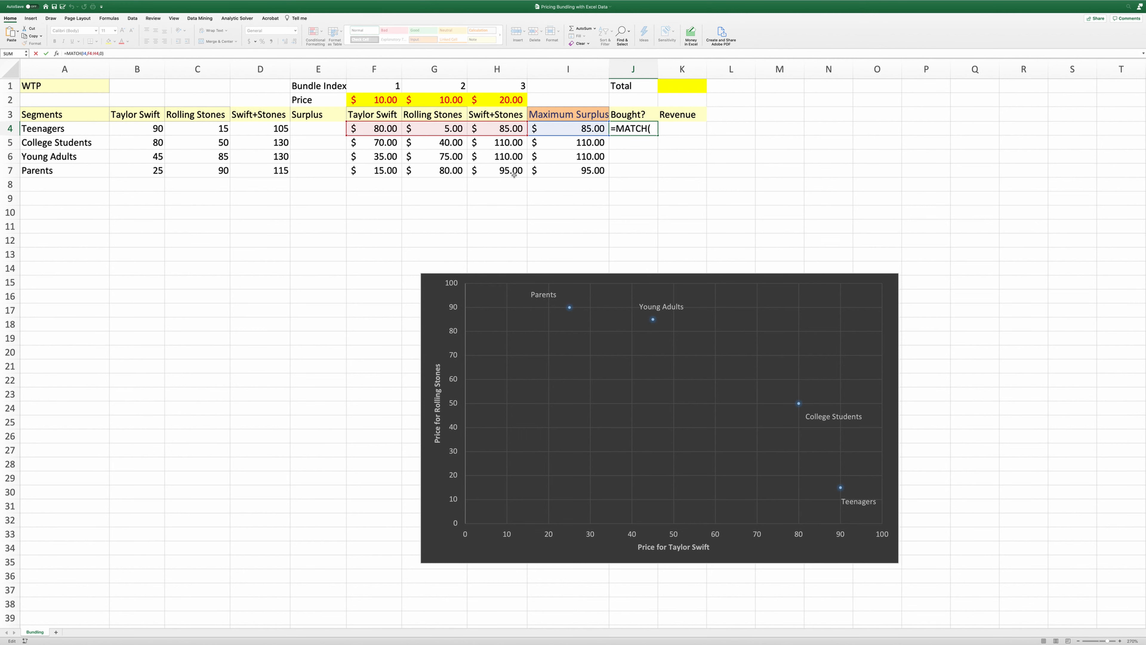
text(if()
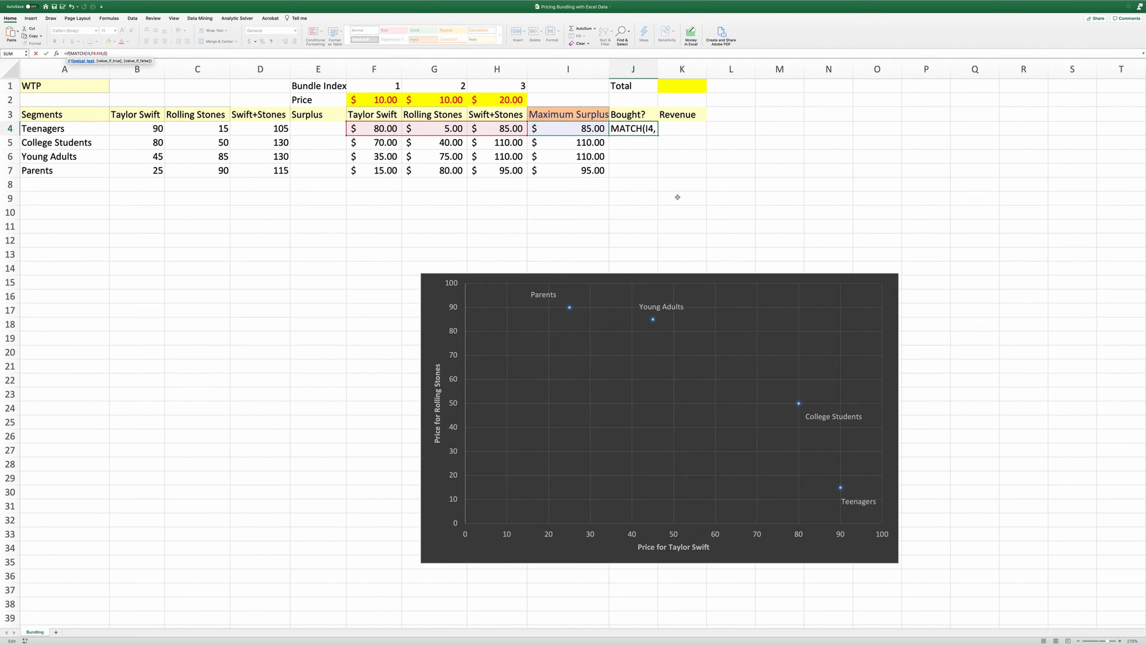
click(575, 129)
text(<0,0,)
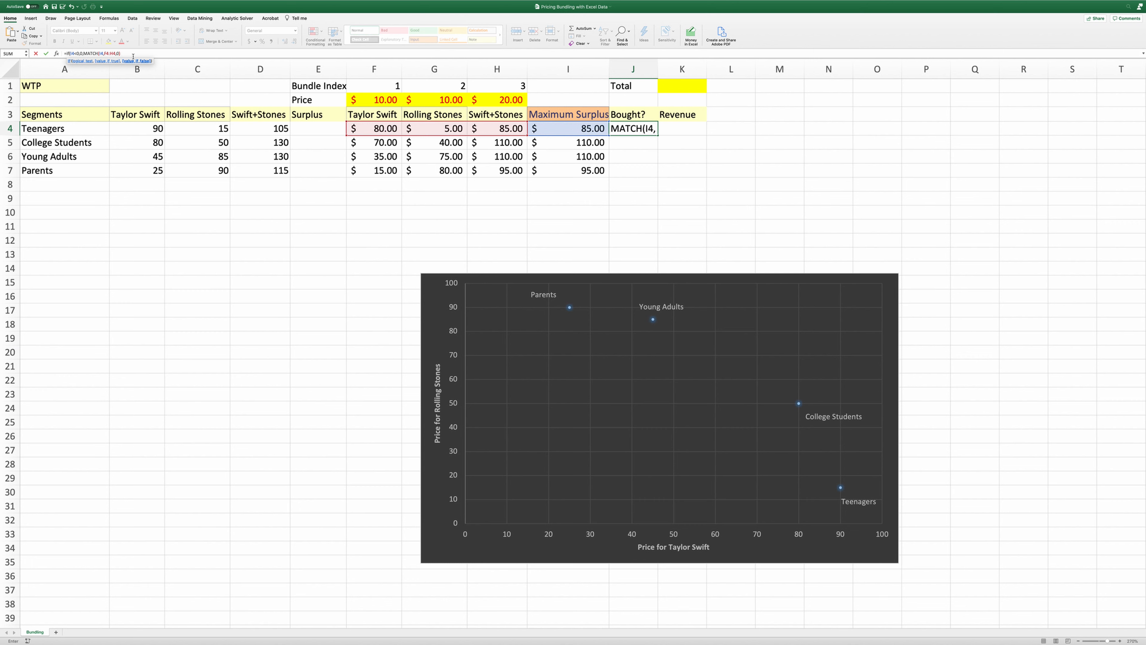
click(134, 54)
text())
key(Return)
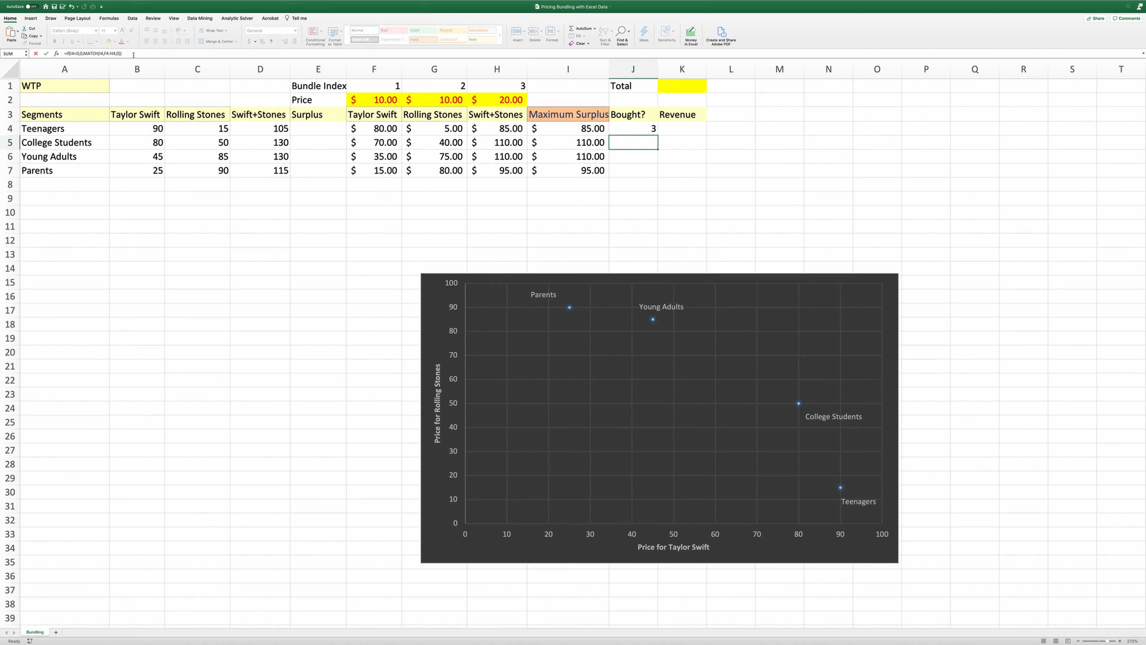
click(651, 126)
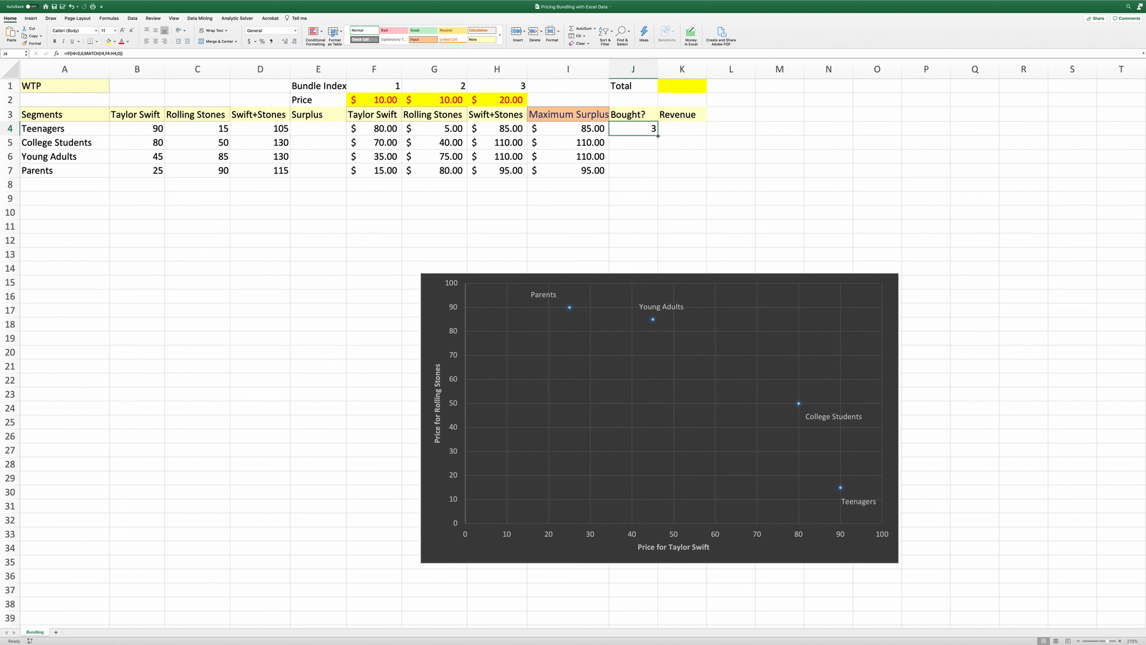
double_click(658, 136)
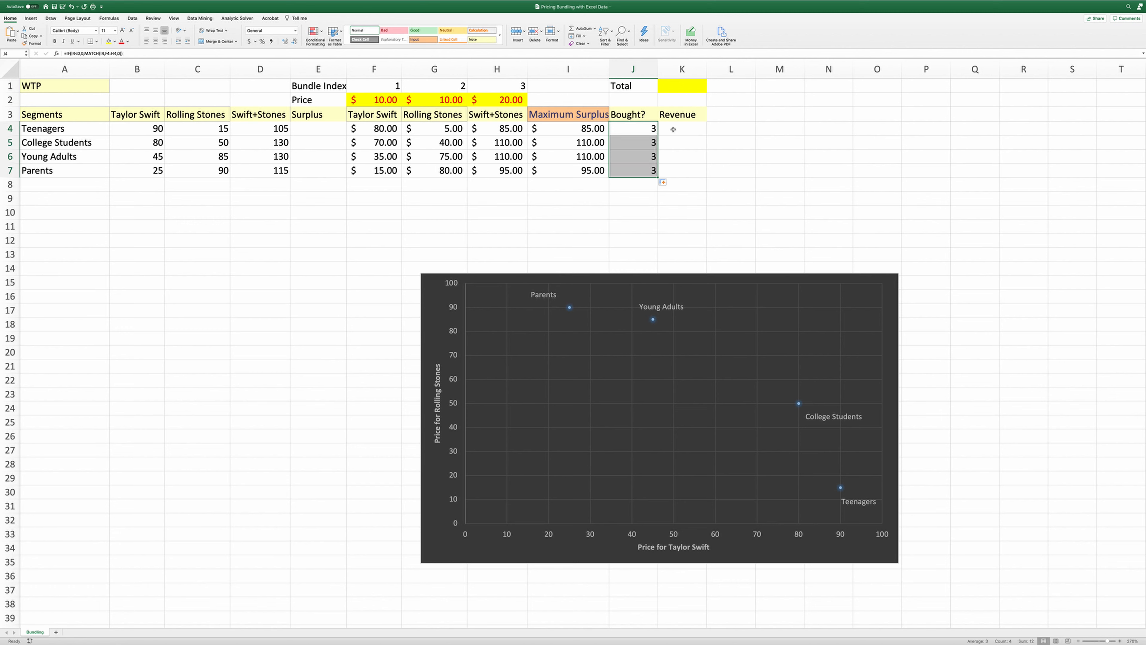
Calculate the Teenagers' revenue in K4 with =IF(J4=0,0,HLOOKUP(J4,$F$1:$H$2,2))
click(673, 129)
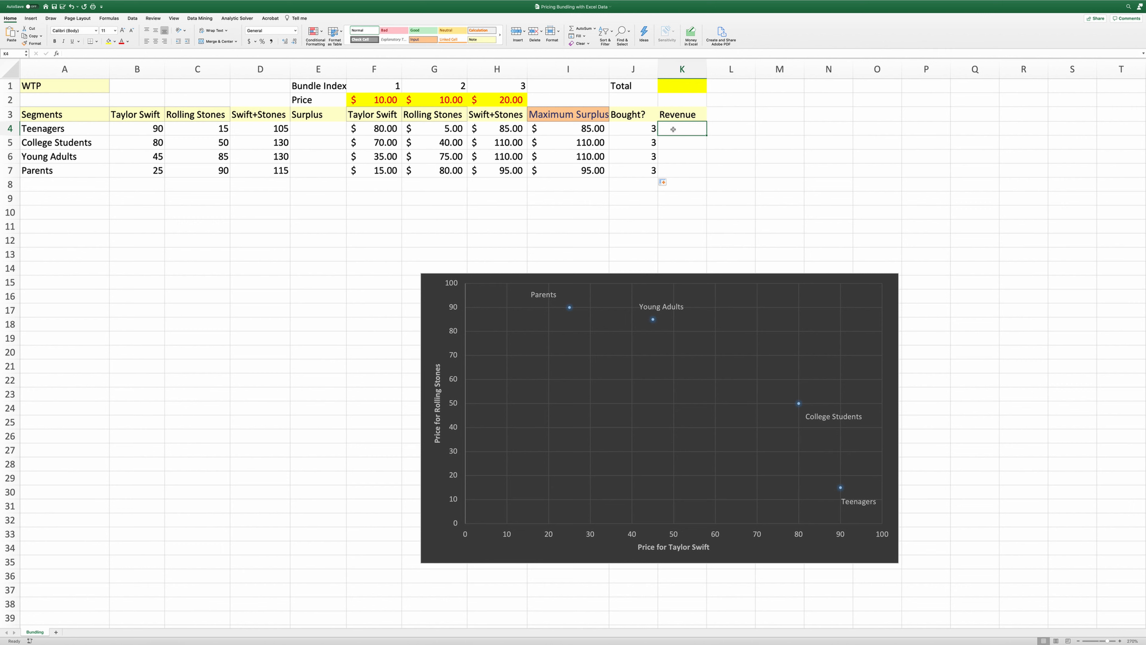
text(=)
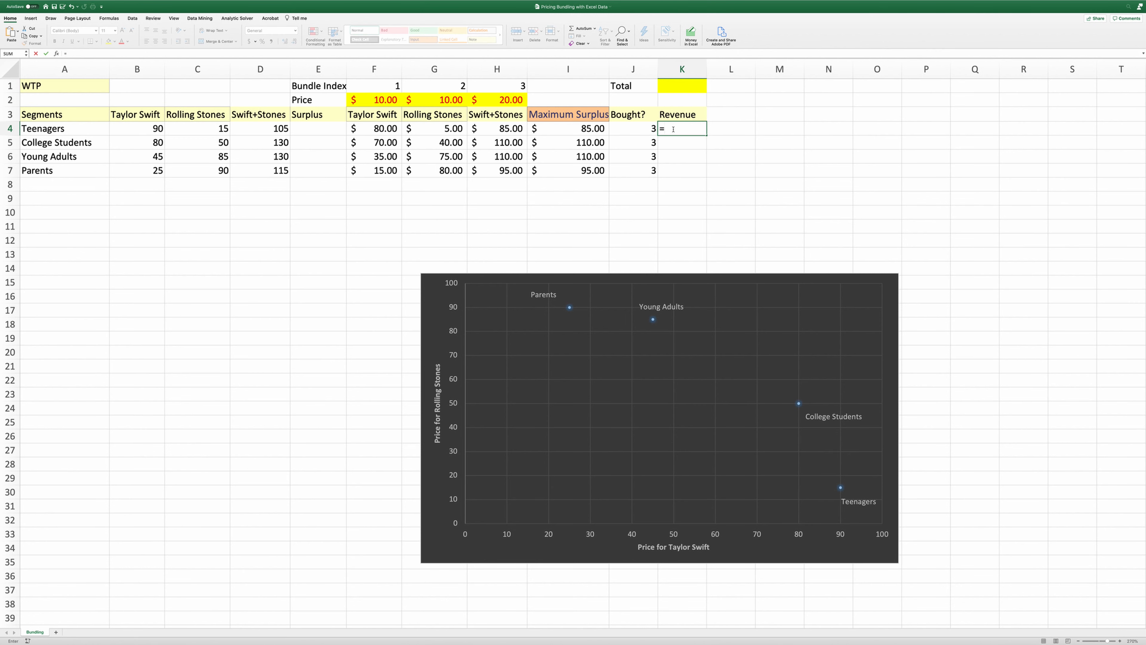
text(if()
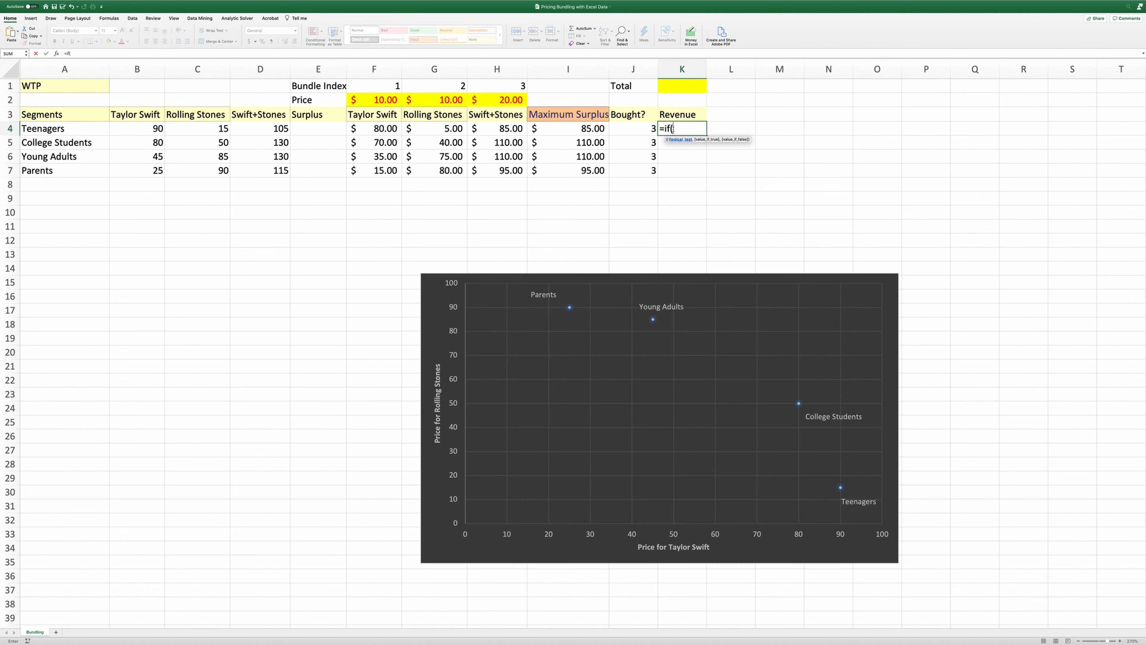
click(632, 129)
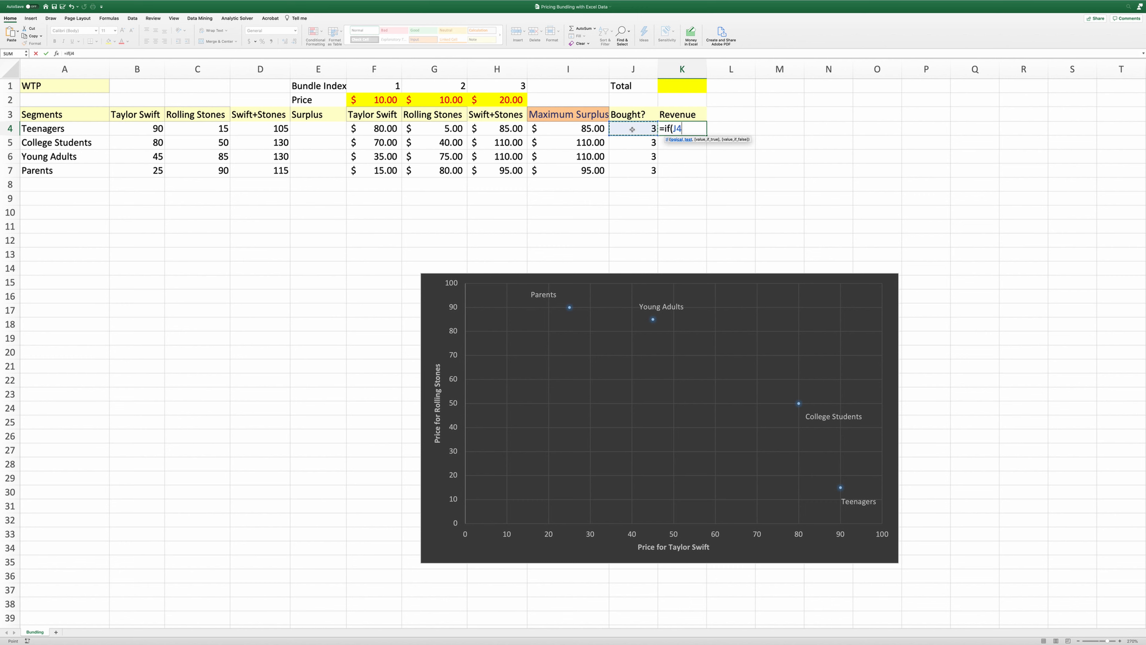
text(=0,)
text(0,hlookup()
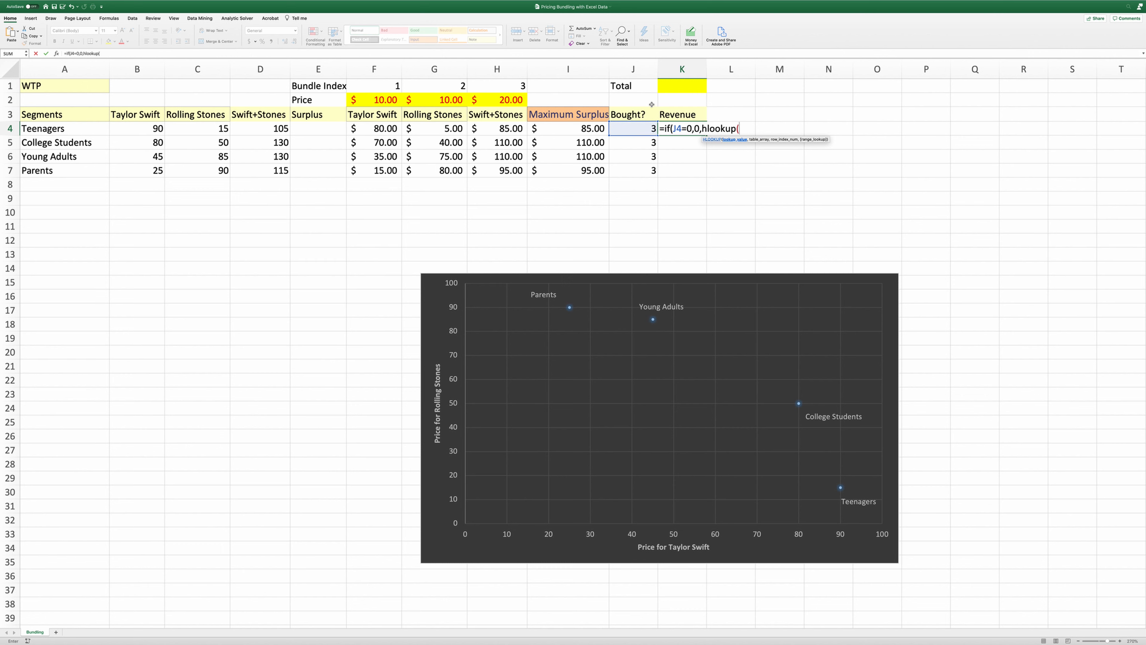
click(634, 128)
text(,)
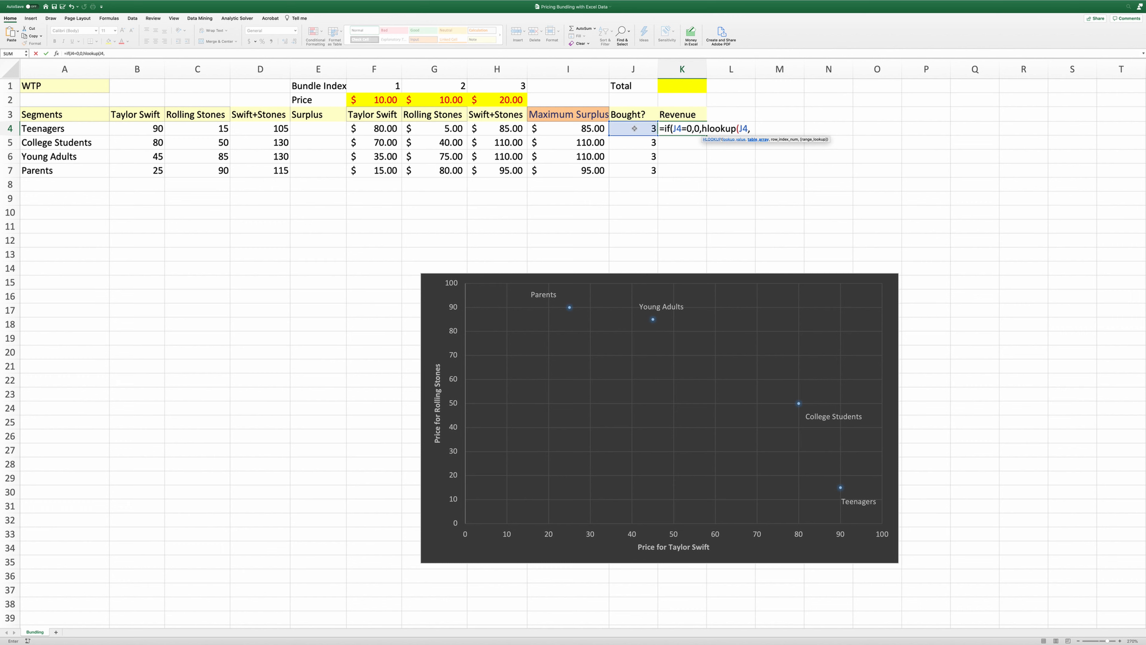
drag(377, 84, 491, 99)
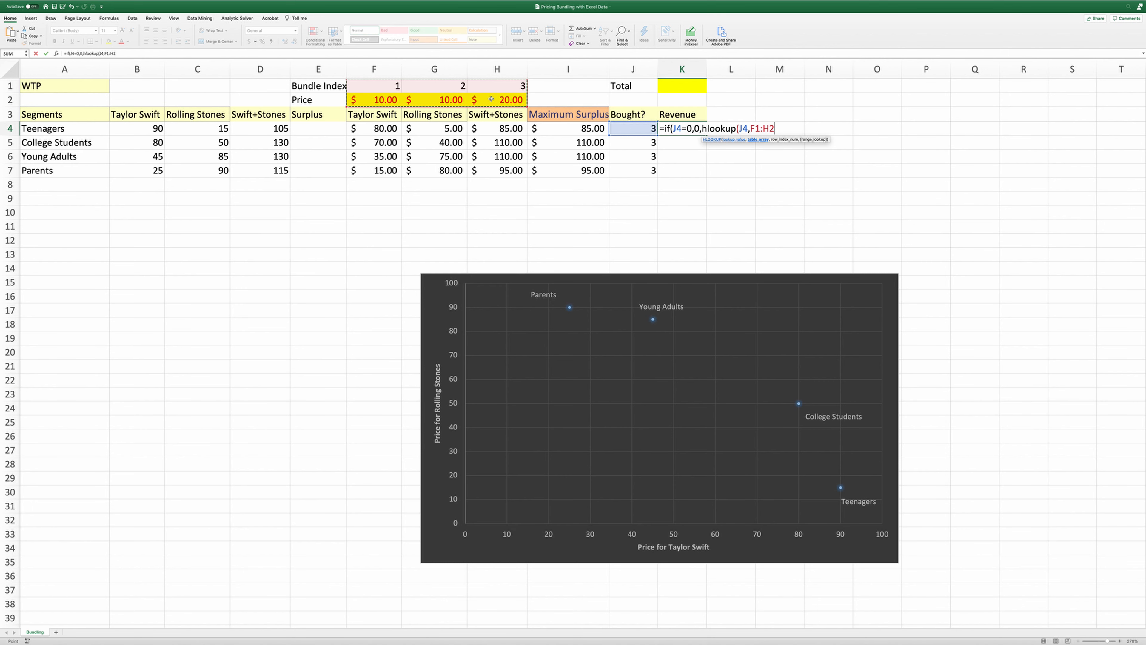
key(F4)
text(,)
text(2,2)
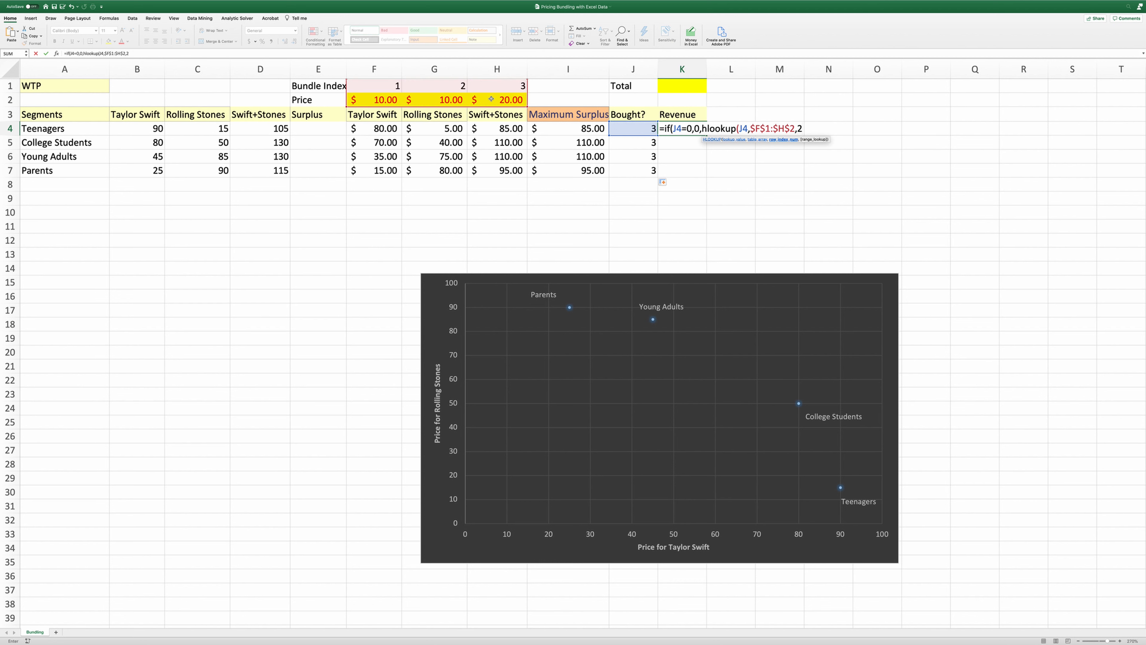
text()))
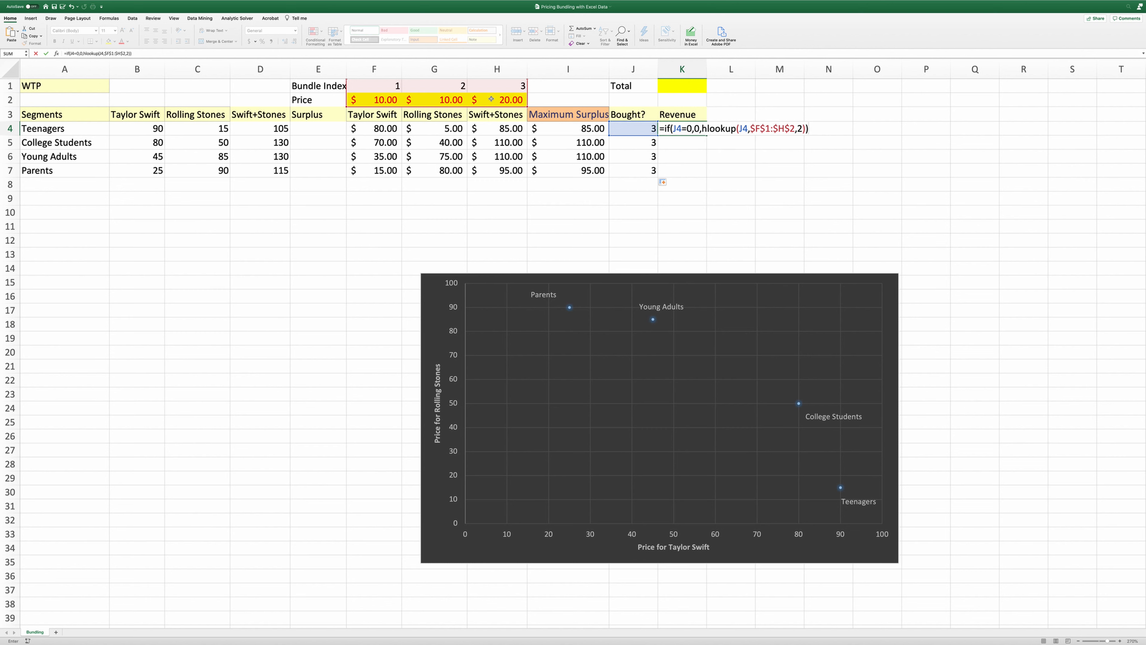
key(Return)
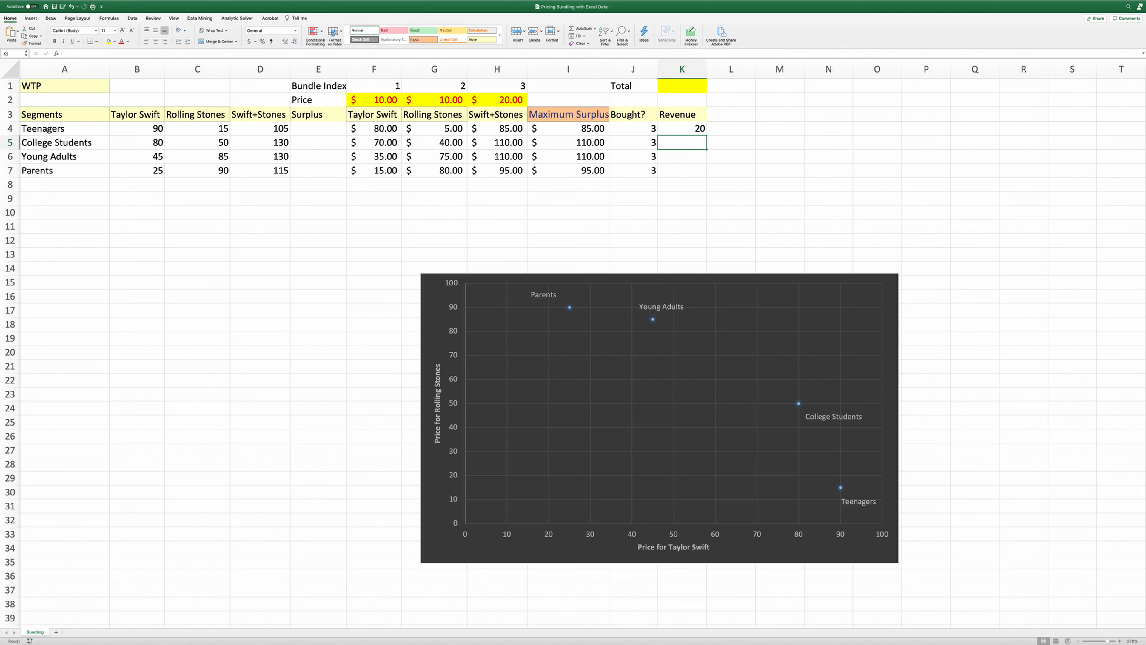
Fill the K4 revenue formula down to K7 and show the revenues in Accounting format
click(700, 131)
drag(706, 135, 674, 154)
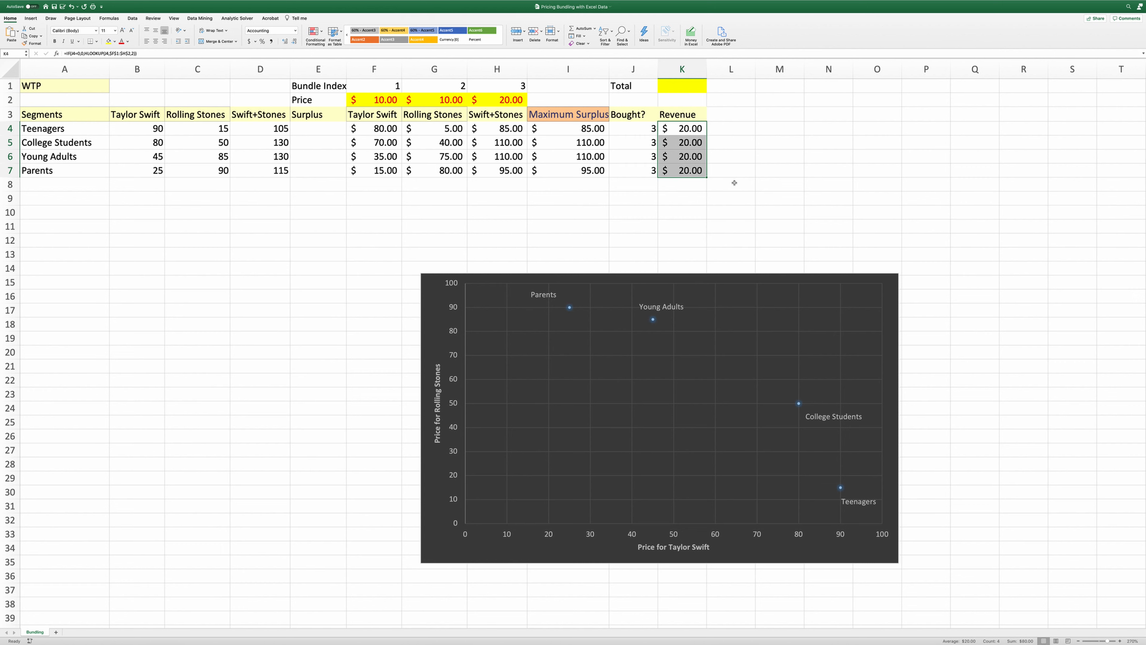
Calculate the total revenue in K1 with =SUM(K4:K7)
click(676, 82)
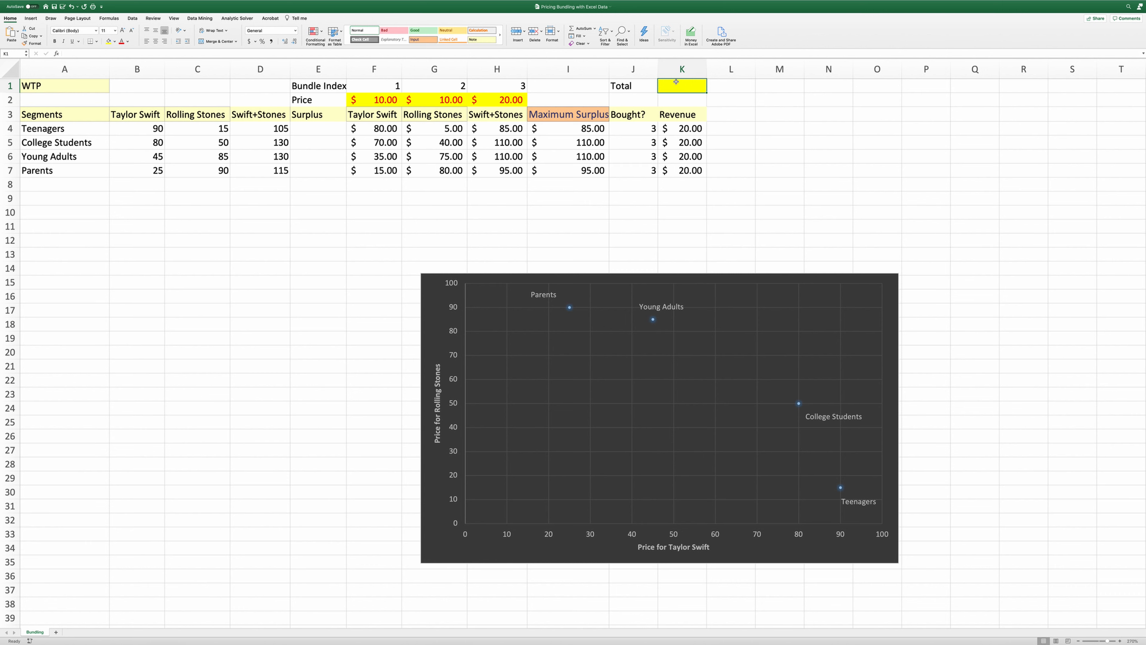
text(=sum()
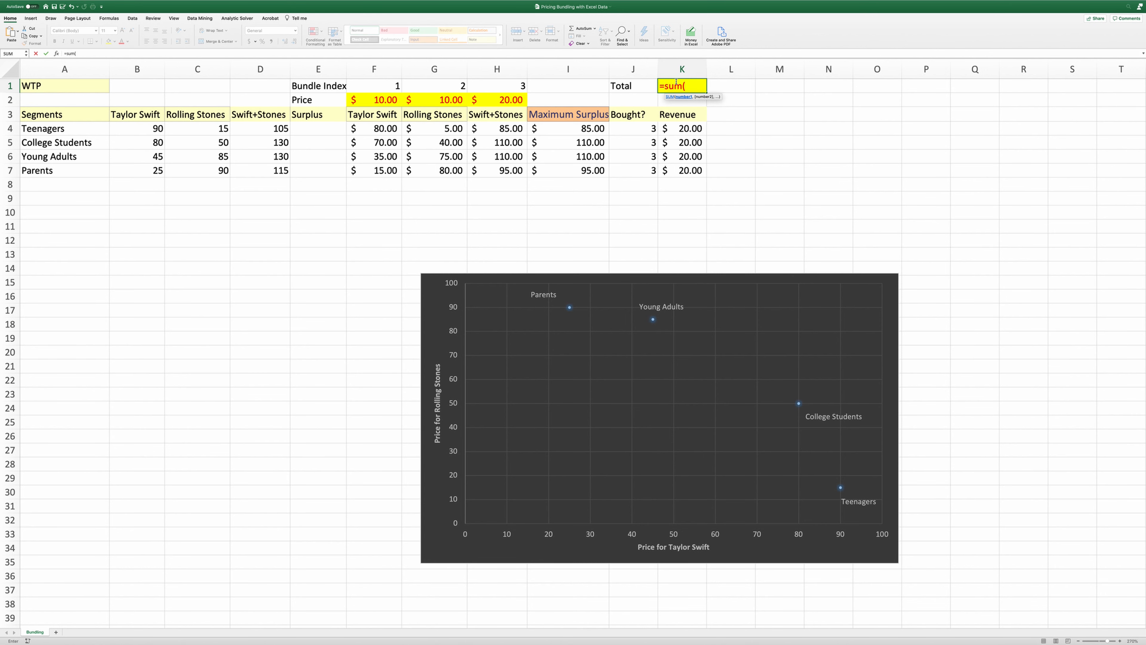
drag(690, 128, 694, 169)
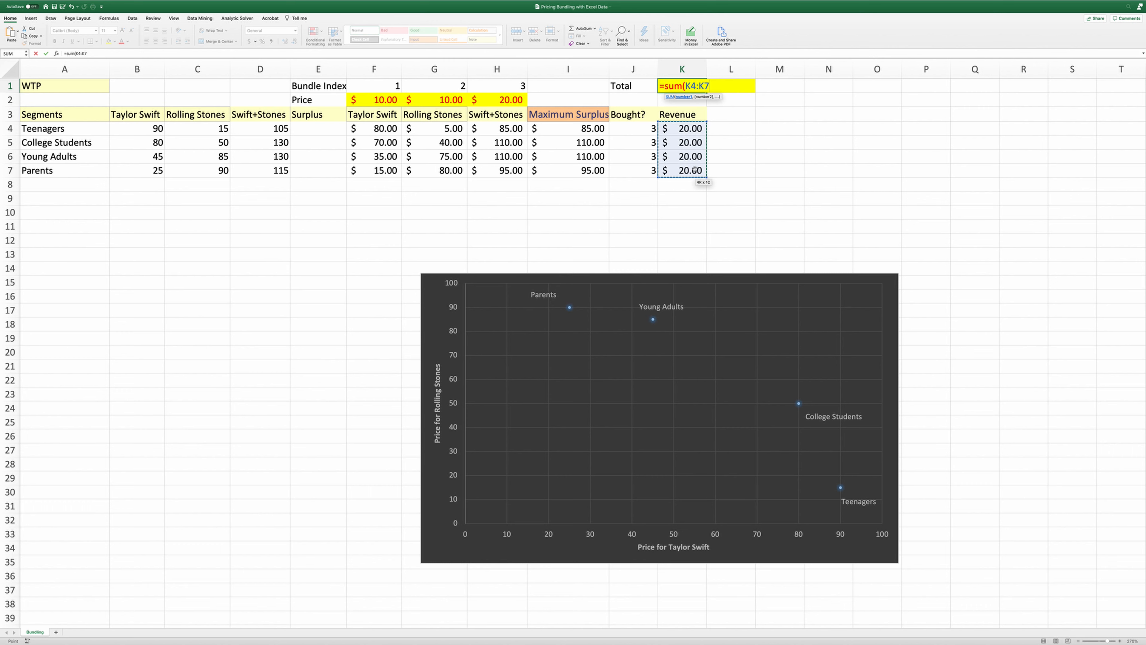
key(Return)
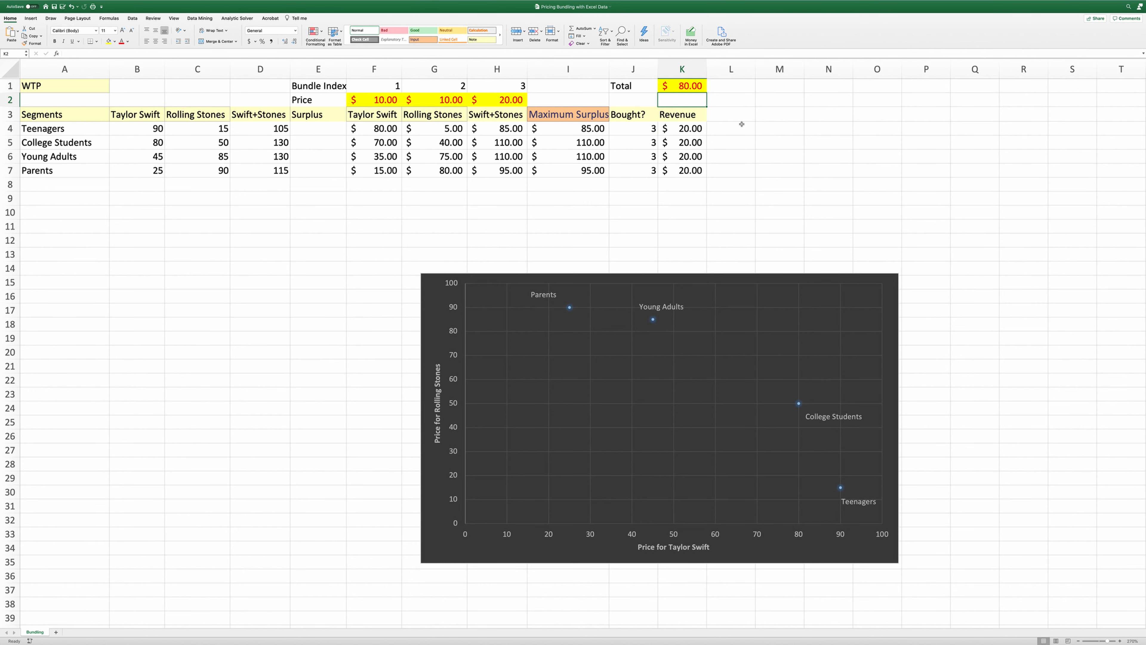
Enter the note "wait a minute..." in M2 and "bundle price > individual component price" in O2
click(776, 101)
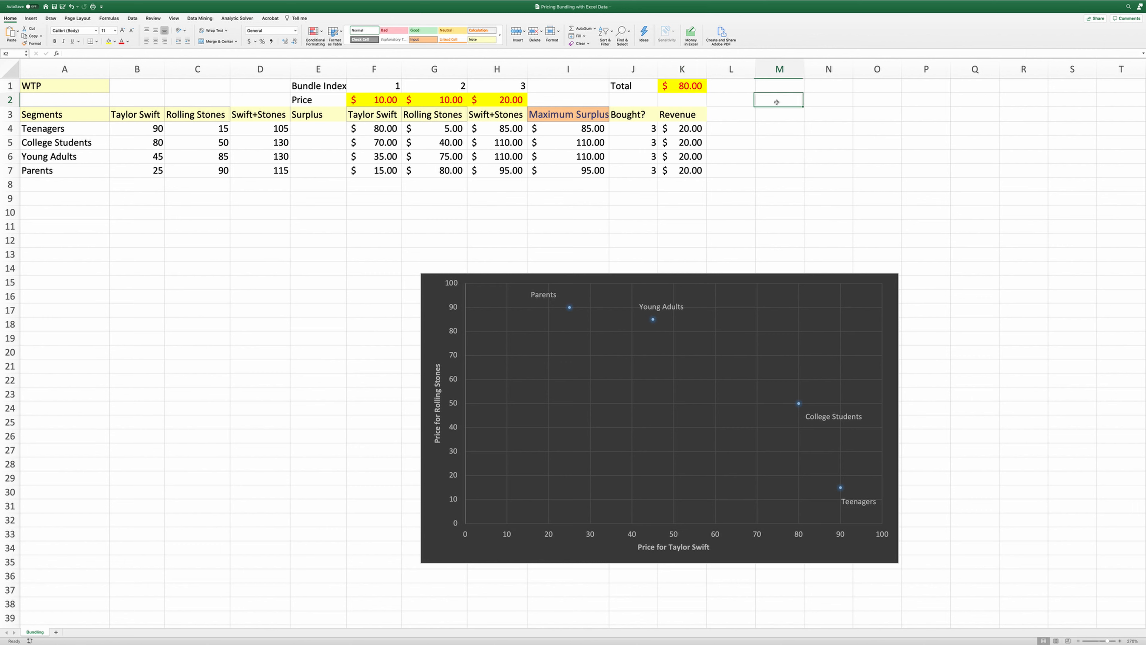
text(wait a minute...)
key(Return)
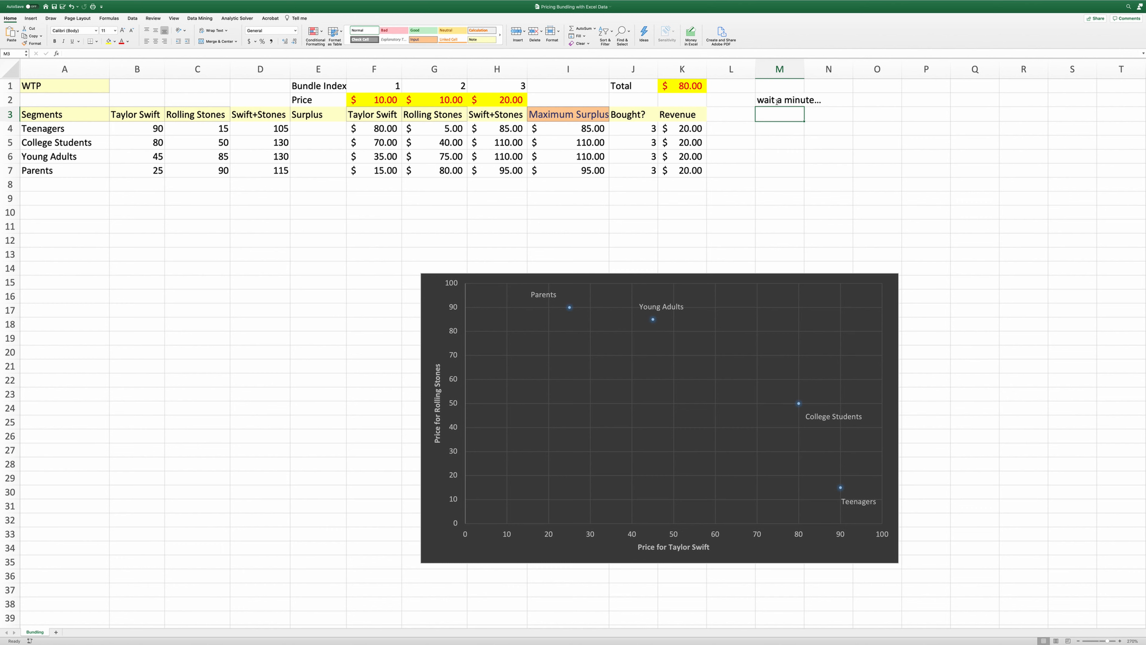
click(868, 96)
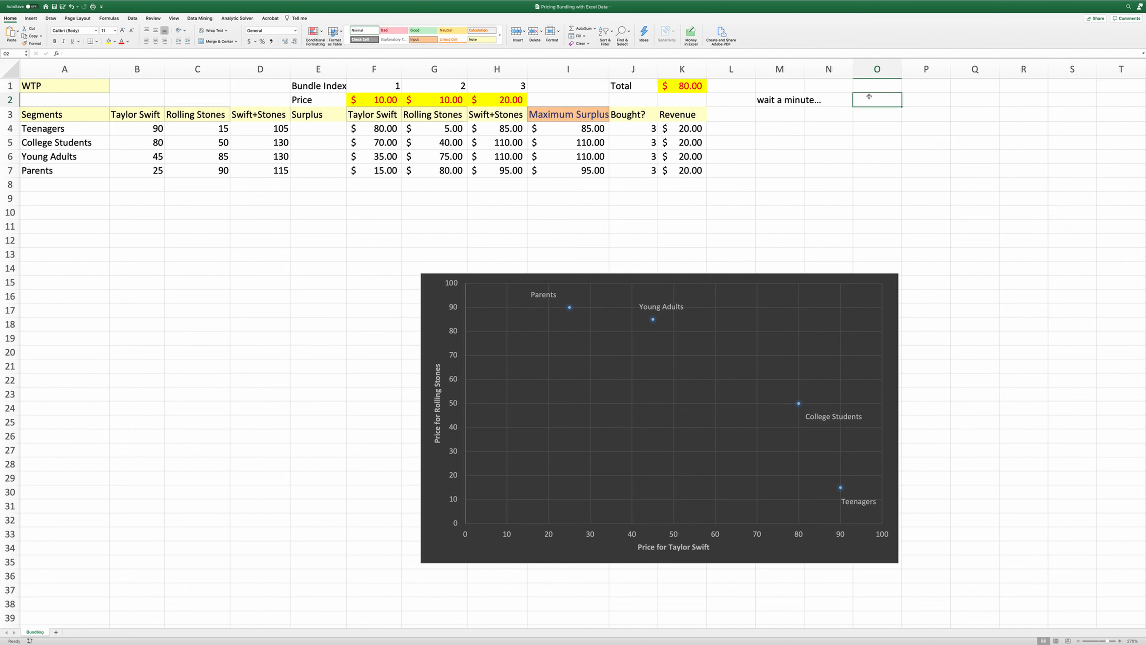
text(bundle price >)
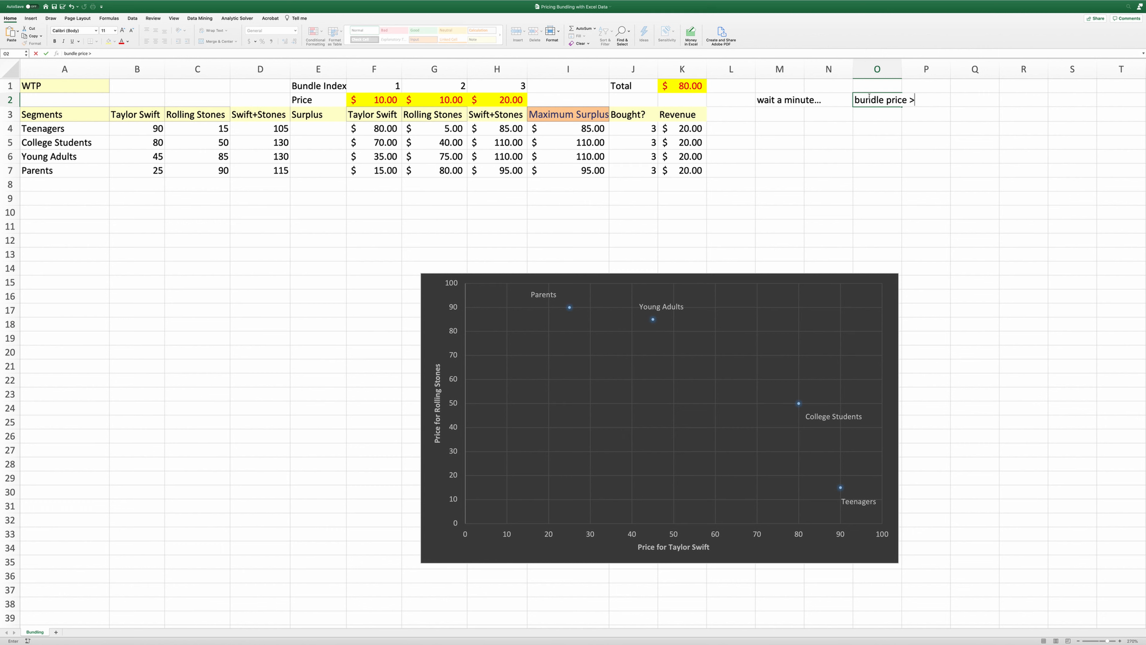
text( individual component price)
key(Return)
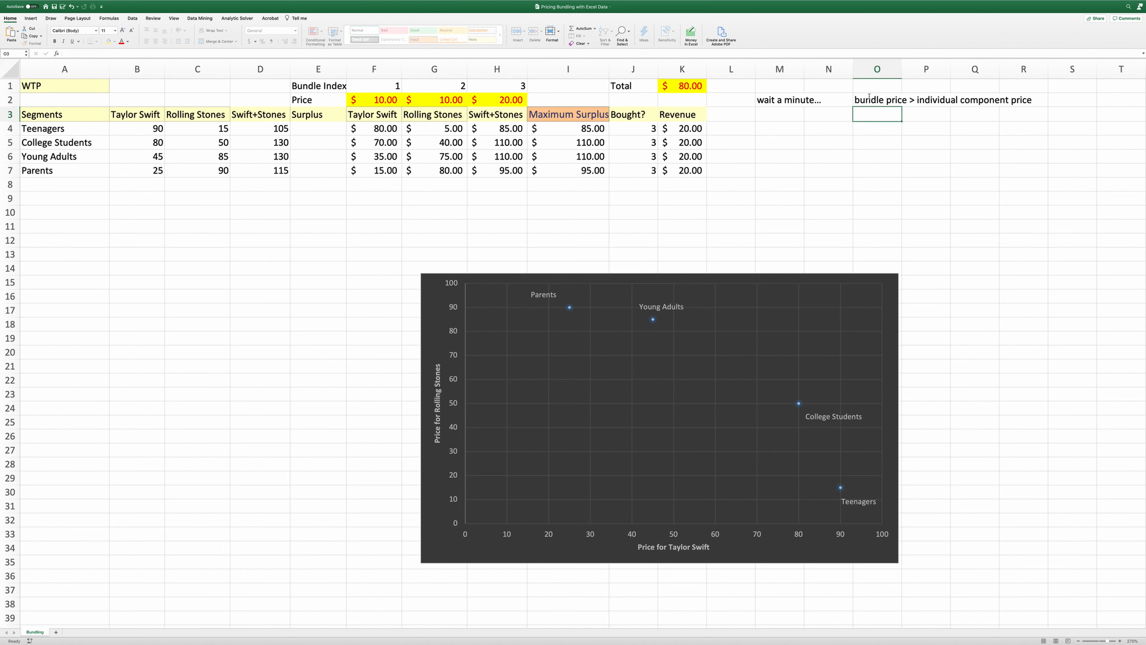
Add the headers Comparison, Difference and Penalty in M3:O3 and widen column M to fit its header
click(788, 117)
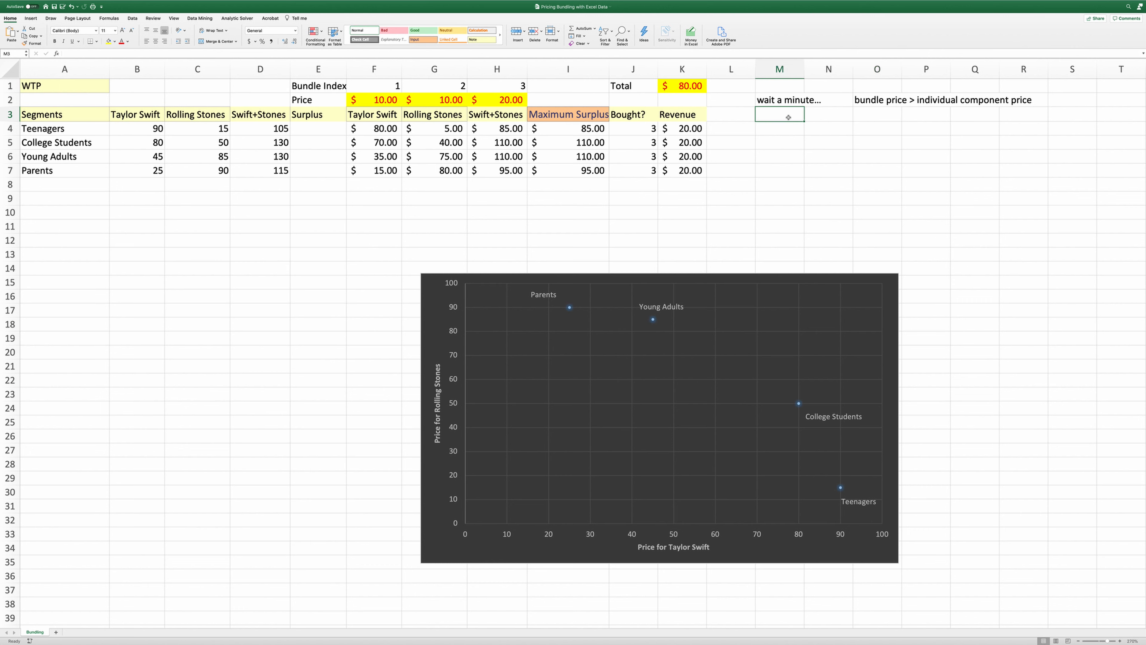
text(Comp)
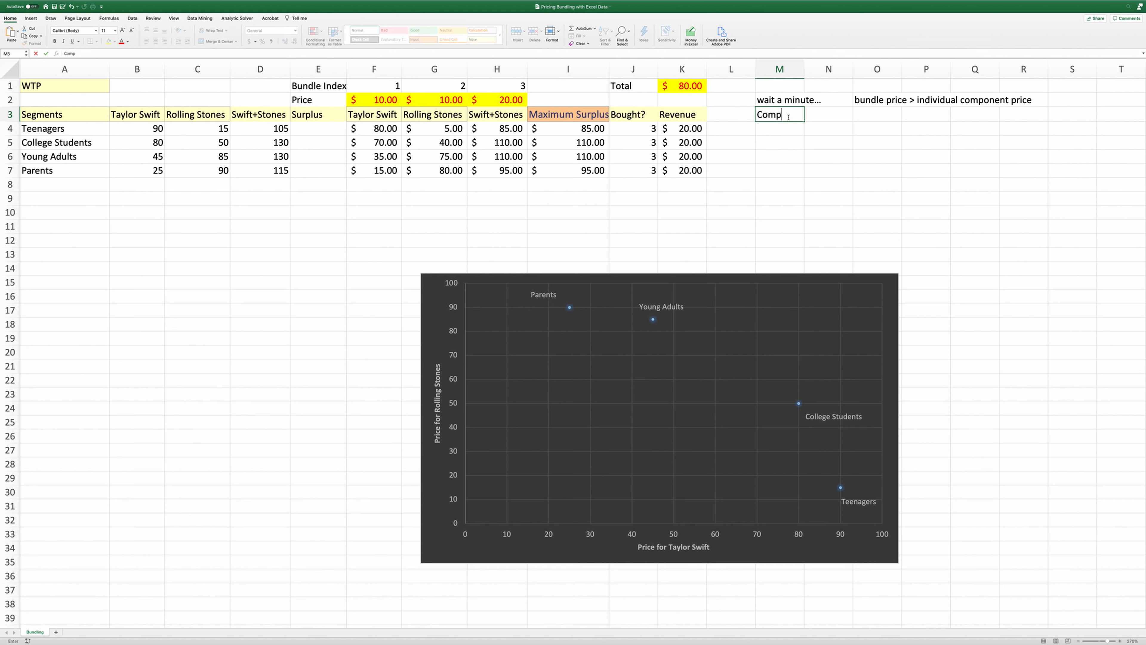
text(arison)
key(Tab)
text(Difference)
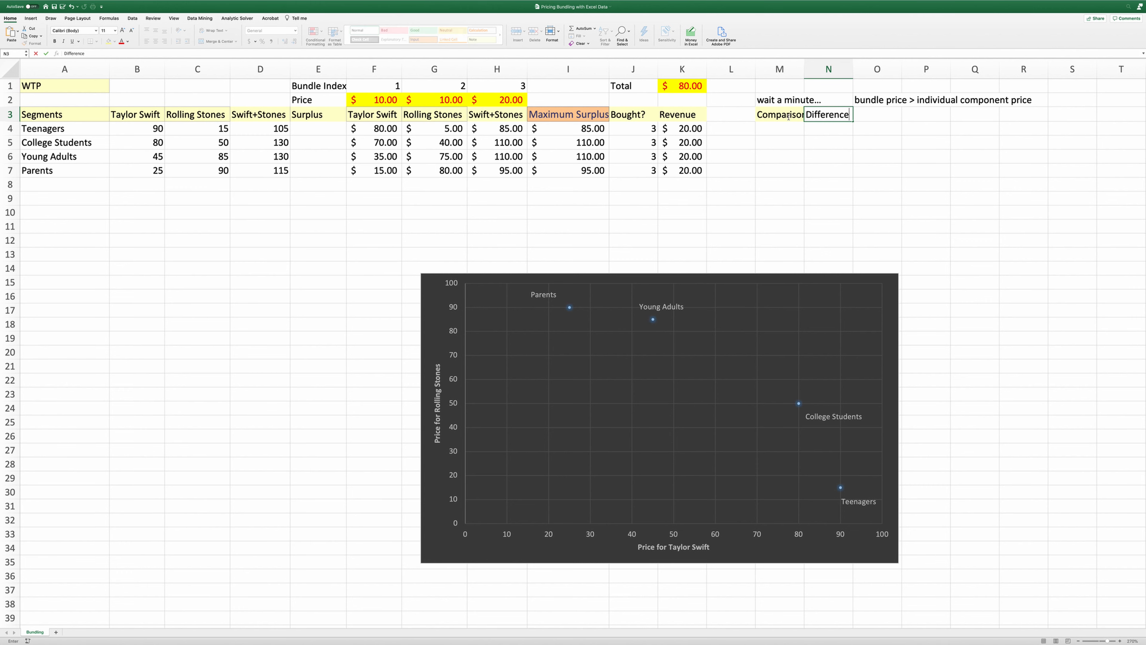
key(Tab)
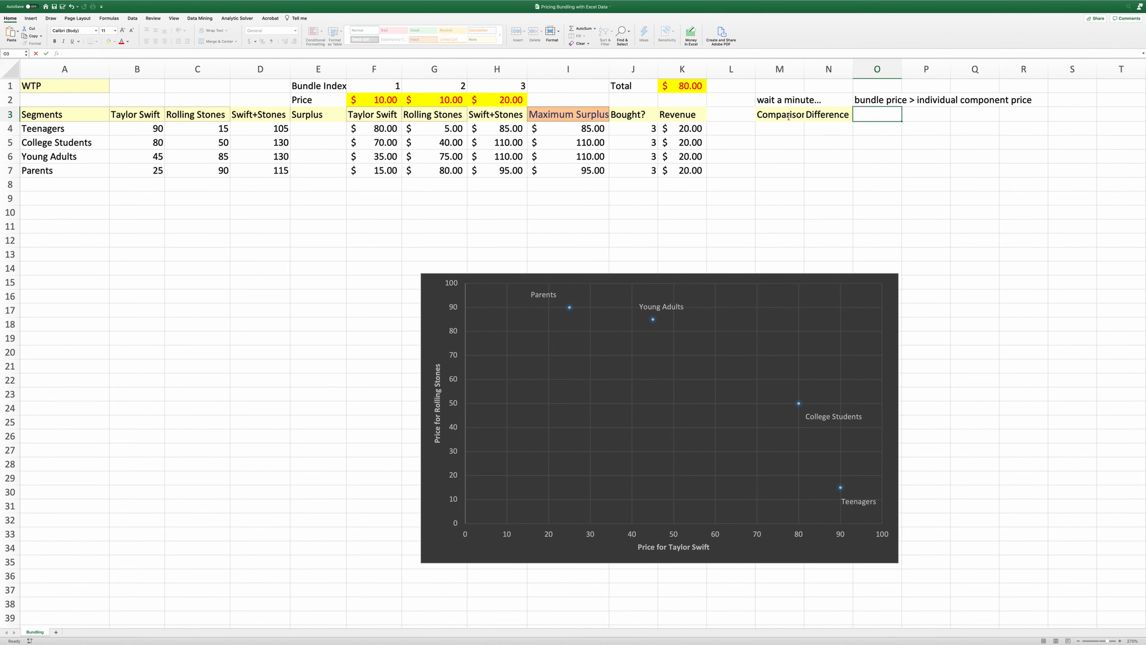
text(Penalty)
key(Return)
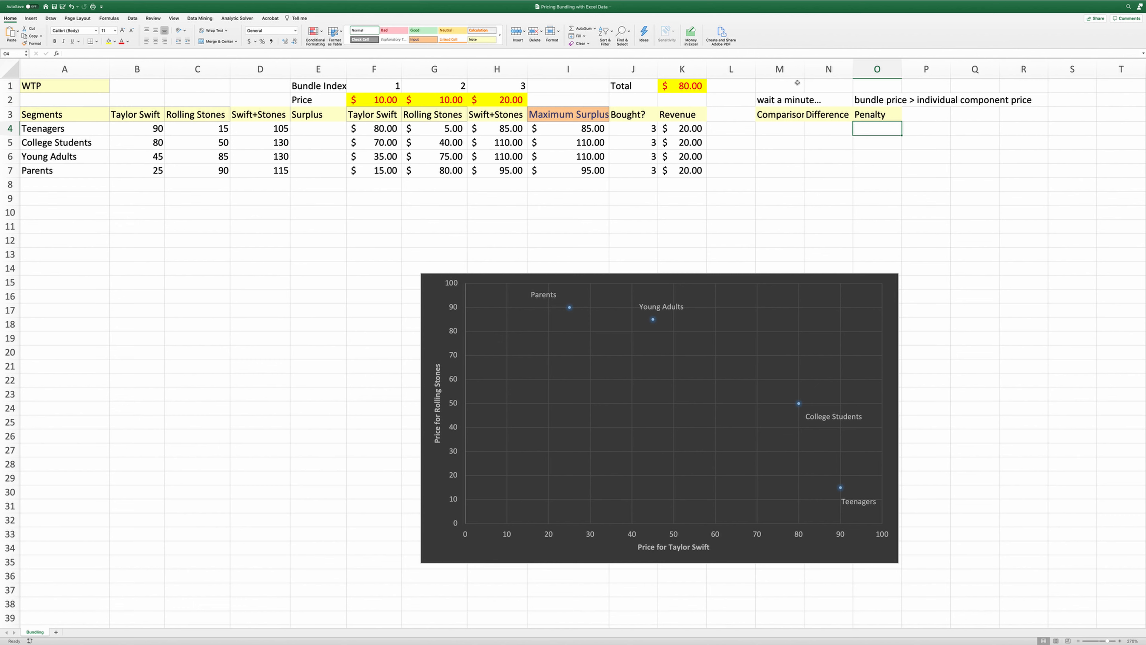
drag(804, 68, 809, 69)
Label the comparison rows TS-(TS+RS), RS-(TS+RS) and Total in M4:M6
click(785, 128)
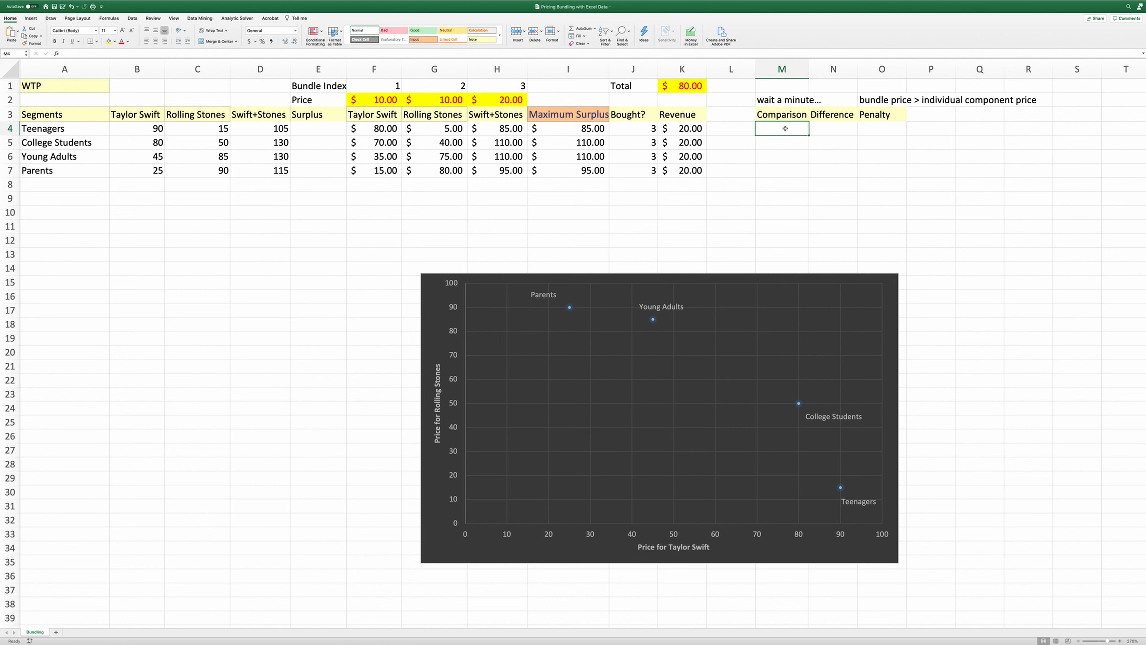
text(TS-()
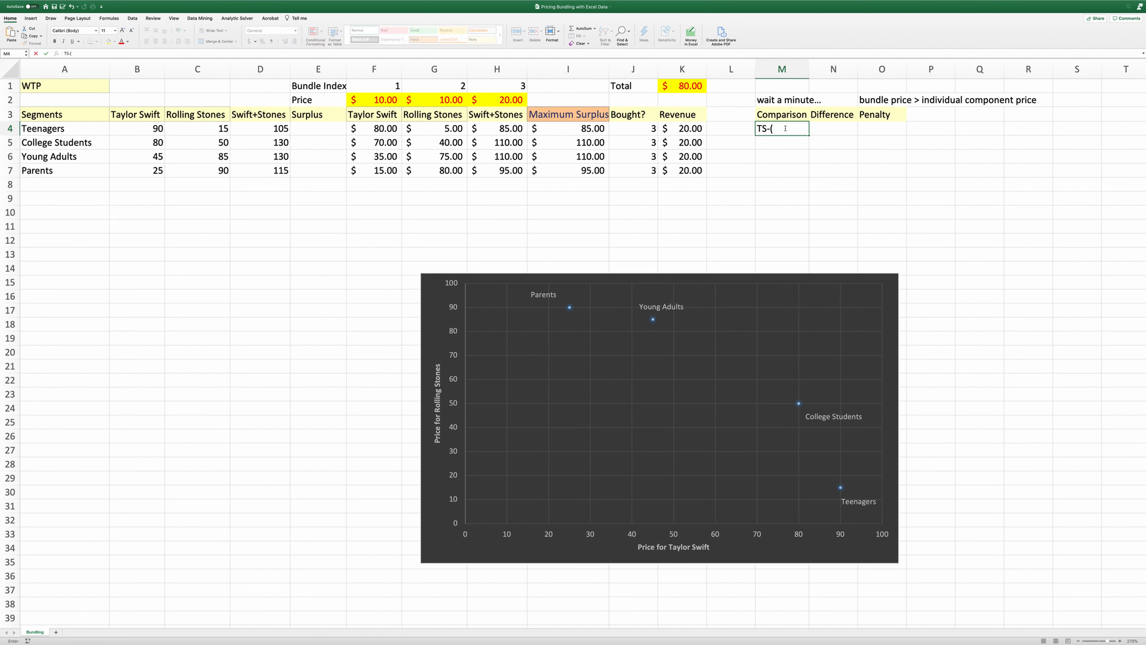
text(TS+RS))
key(Return)
text(RS)
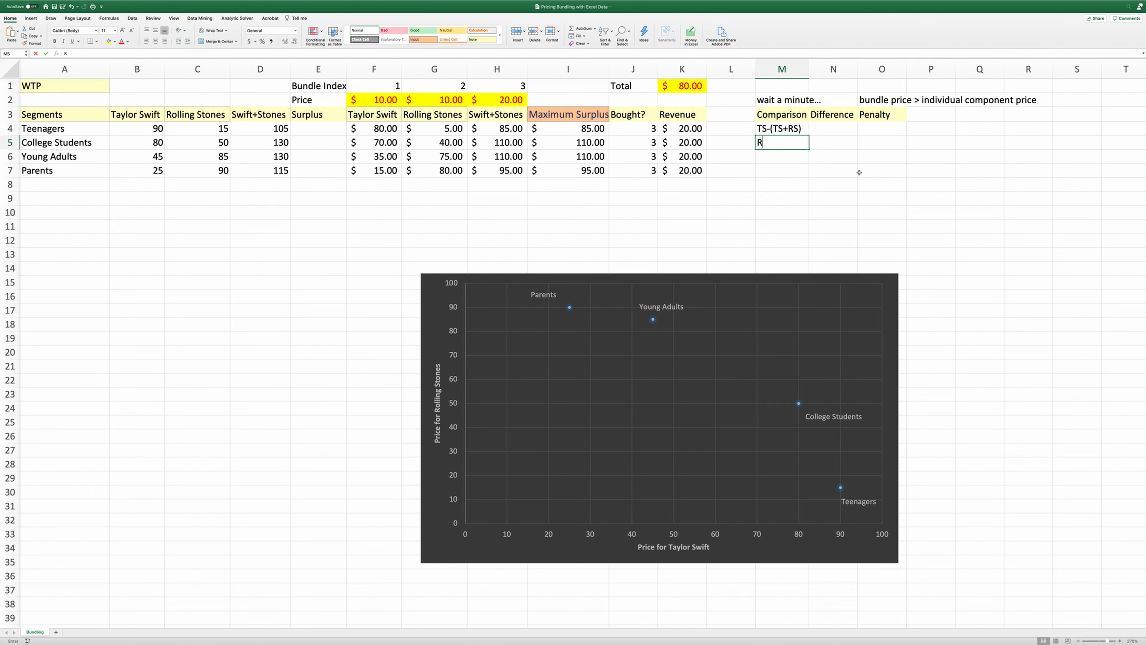
text(-(T)
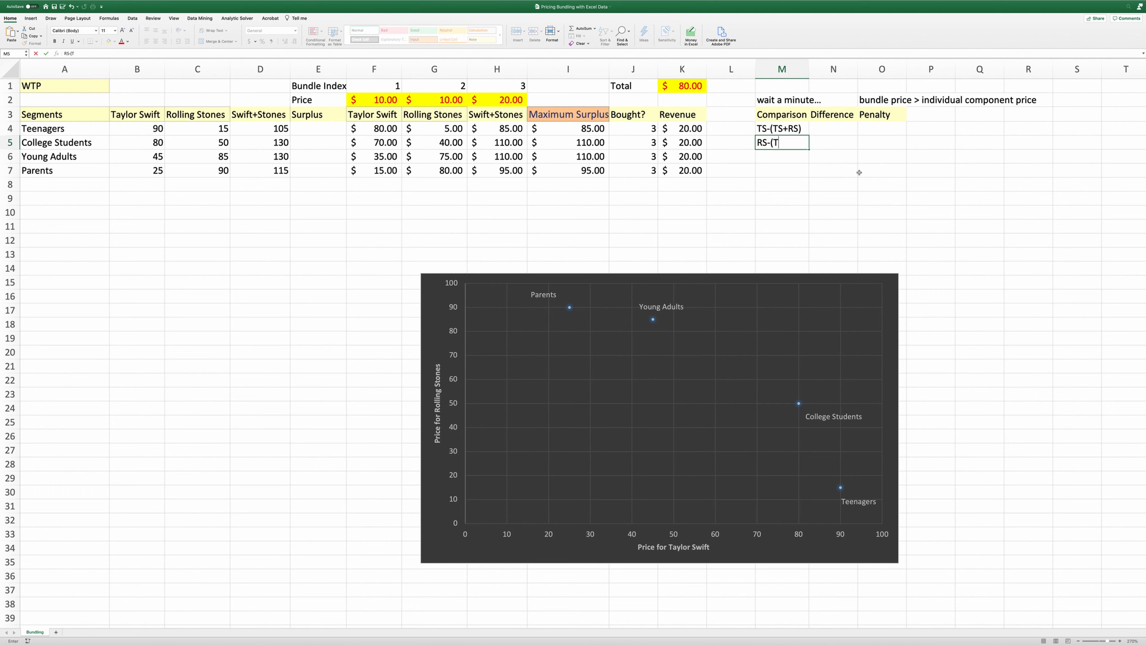
text(S+RS))
key(Return)
text(Total)
key(Return)
Calculate the Taylor Swift minus bundle price difference in N4 with =F2-H2
click(846, 130)
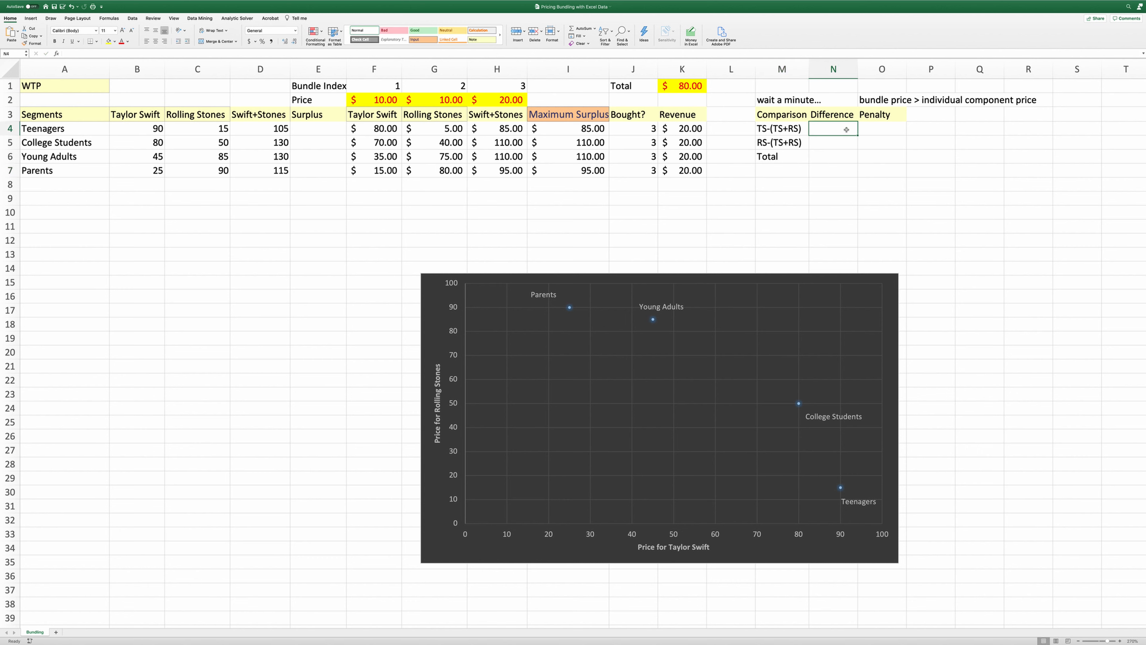
text(=)
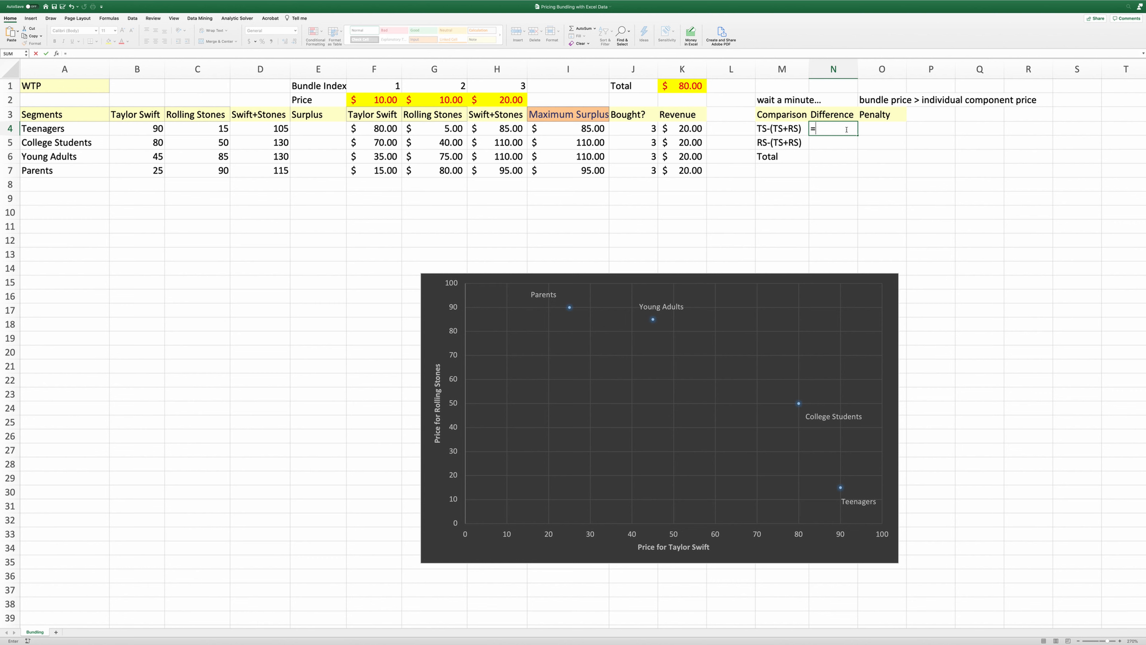
click(375, 102)
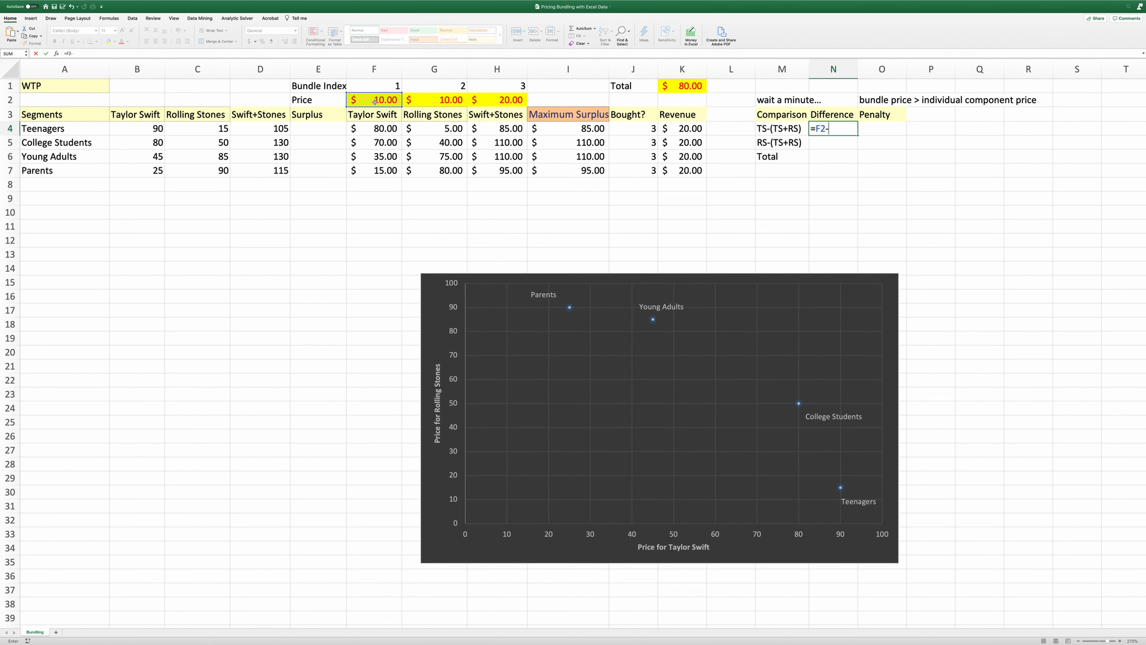
click(481, 100)
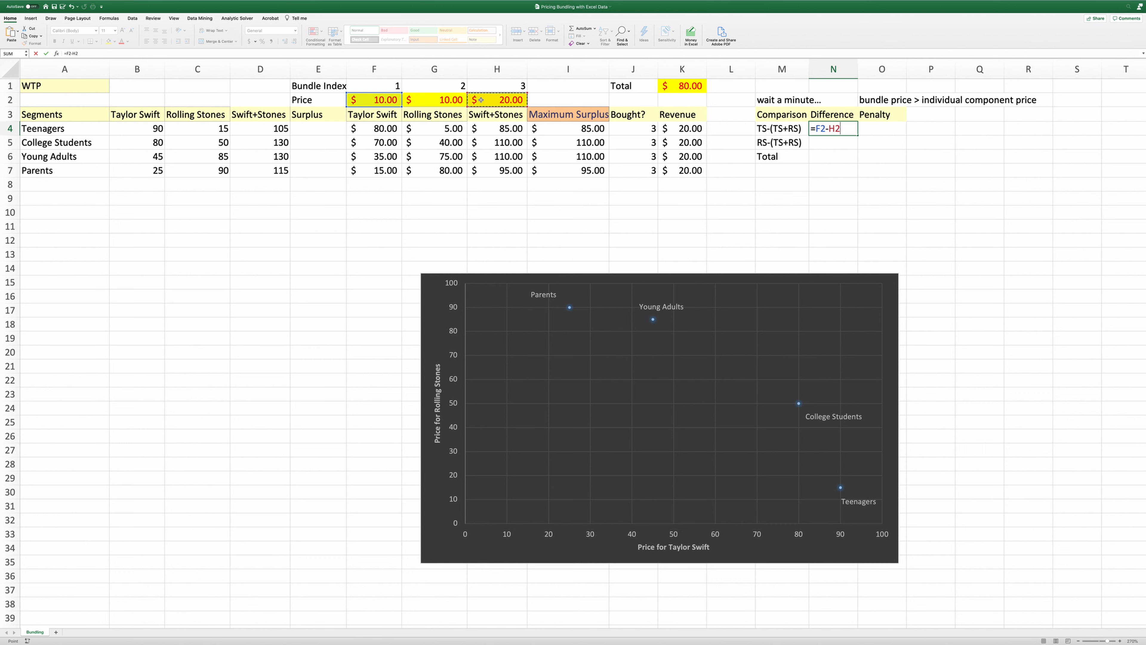
key(Return)
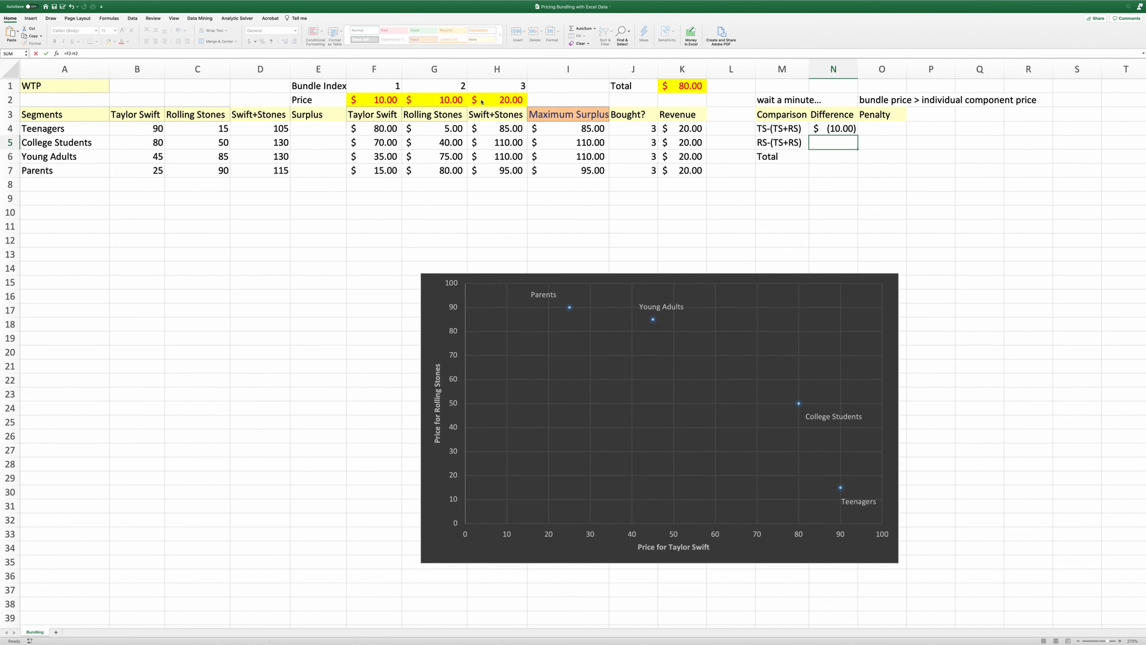
Calculate the Rolling Stones minus bundle price difference in N5 with =G2-H2
text(=)
click(426, 102)
text(-)
click(479, 100)
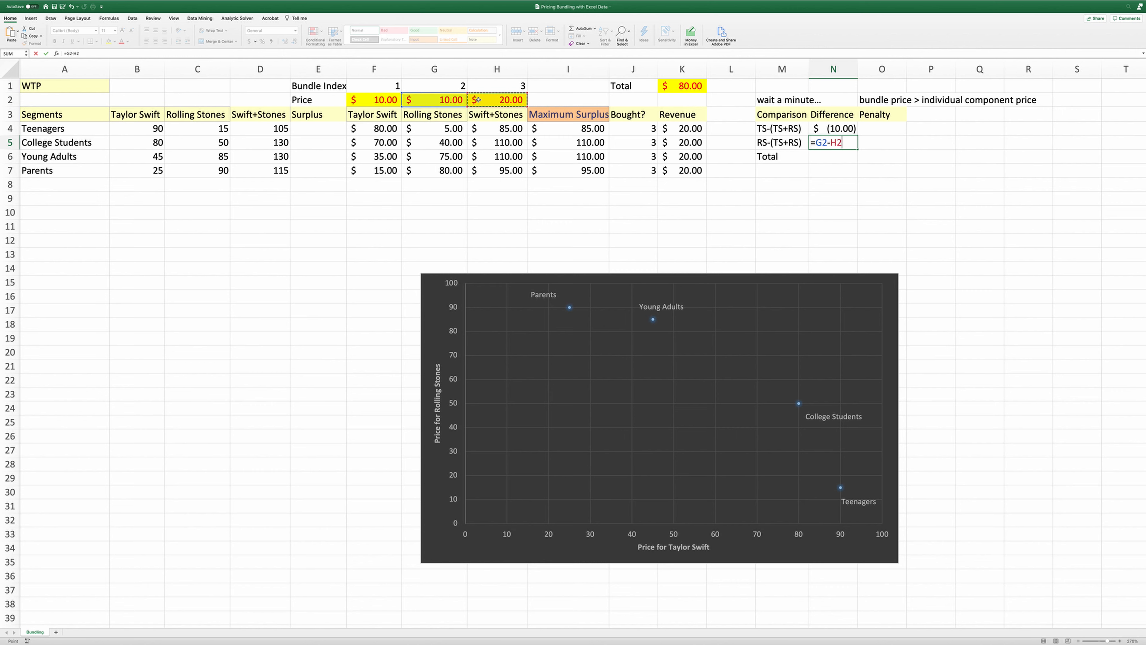
key(Return)
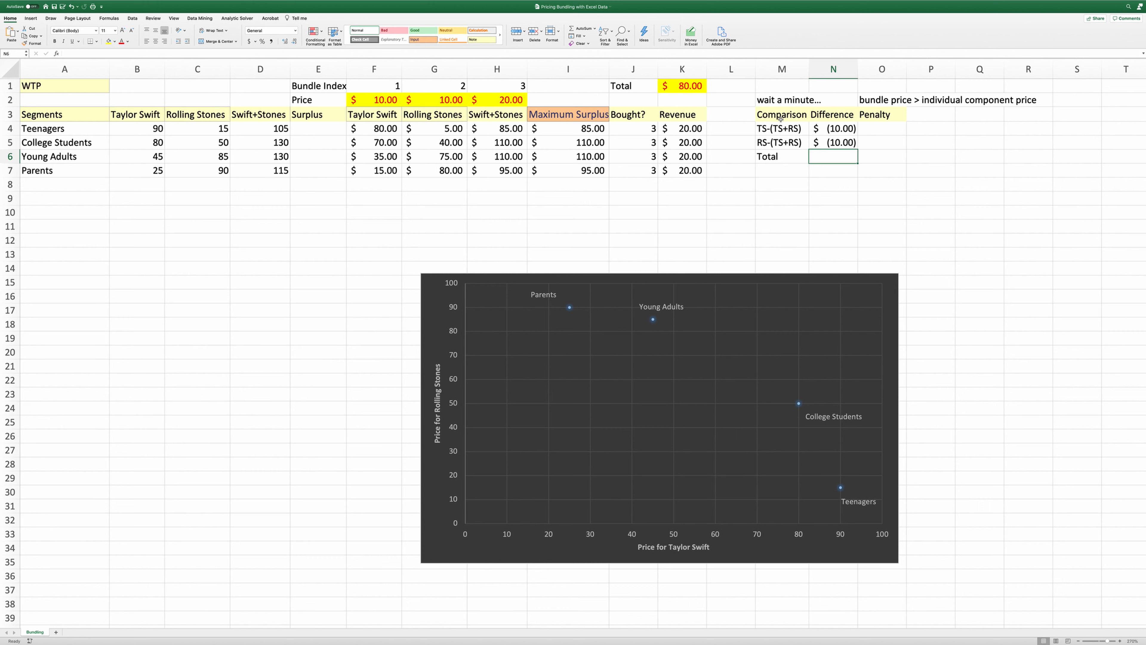
Compute the penalty in O4 with =IF(N4>0,N4,0) and copy the formula down to O5
click(884, 128)
text(=)
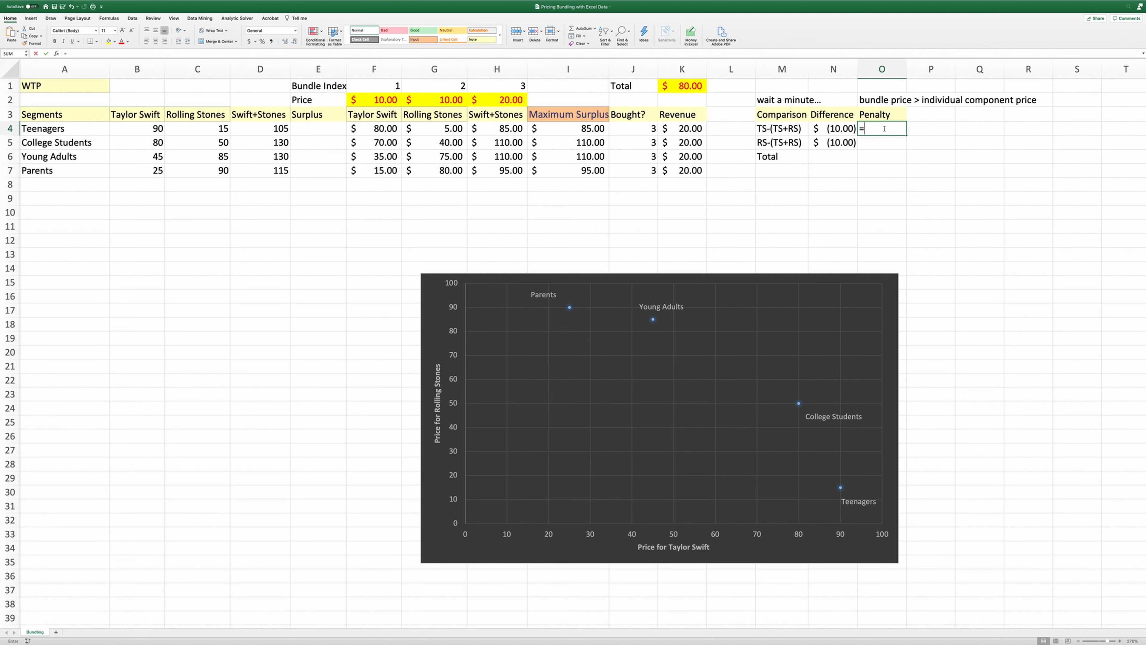
text(if()
key(Left)
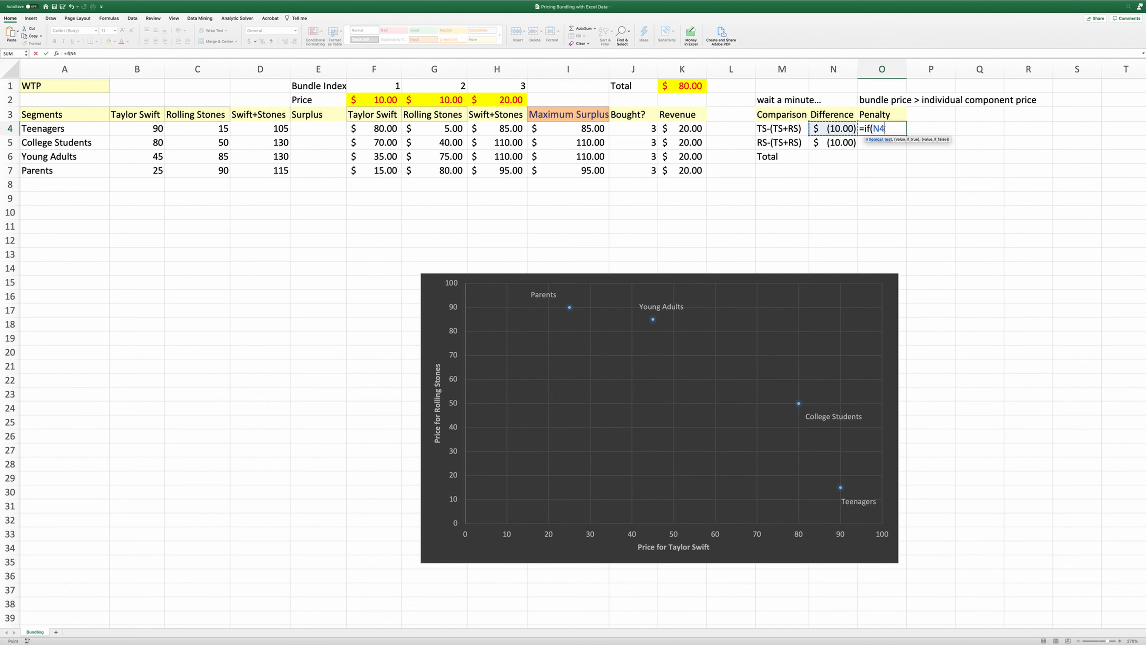
text(>0,)
key(Left)
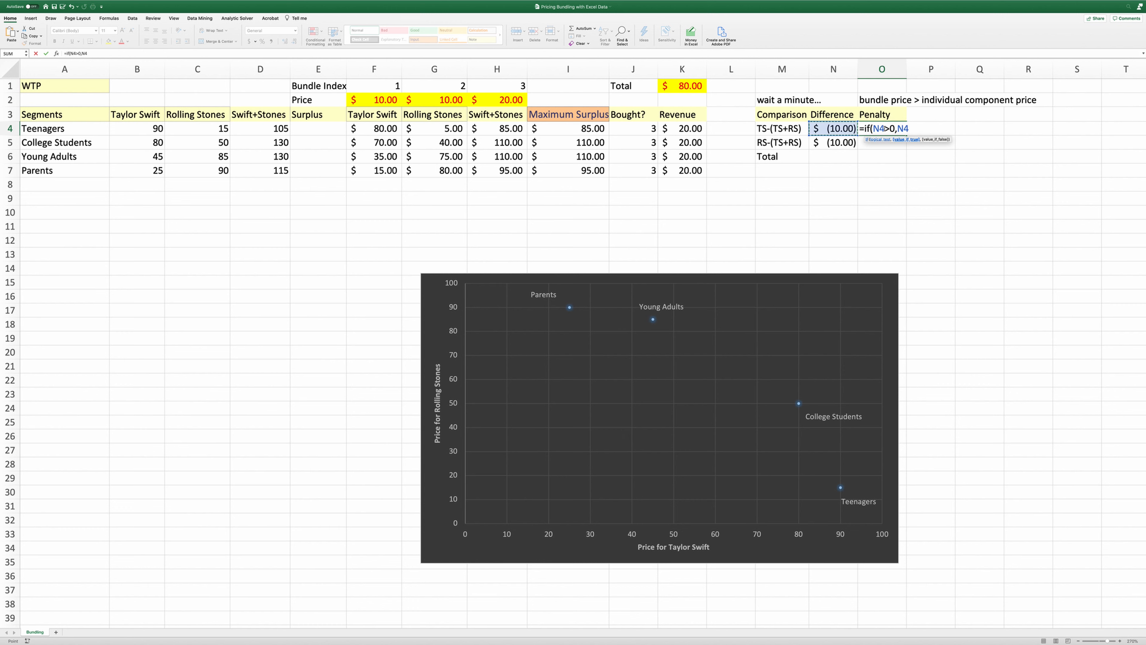
text(,0))
key(Return)
click(886, 129)
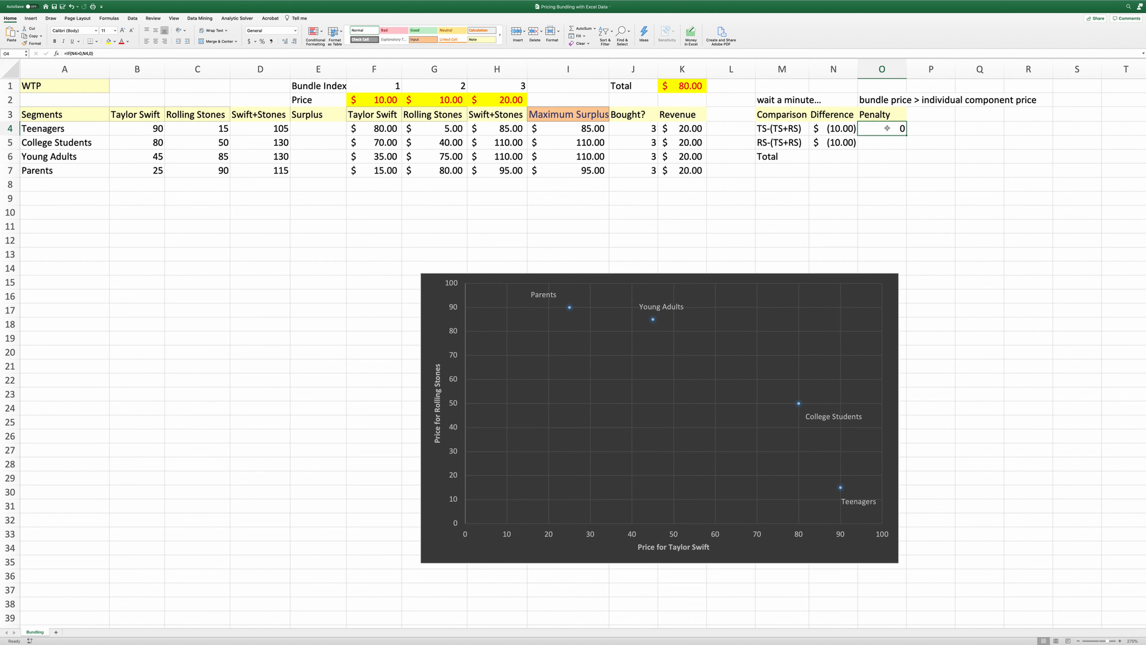
drag(906, 135, 904, 147)
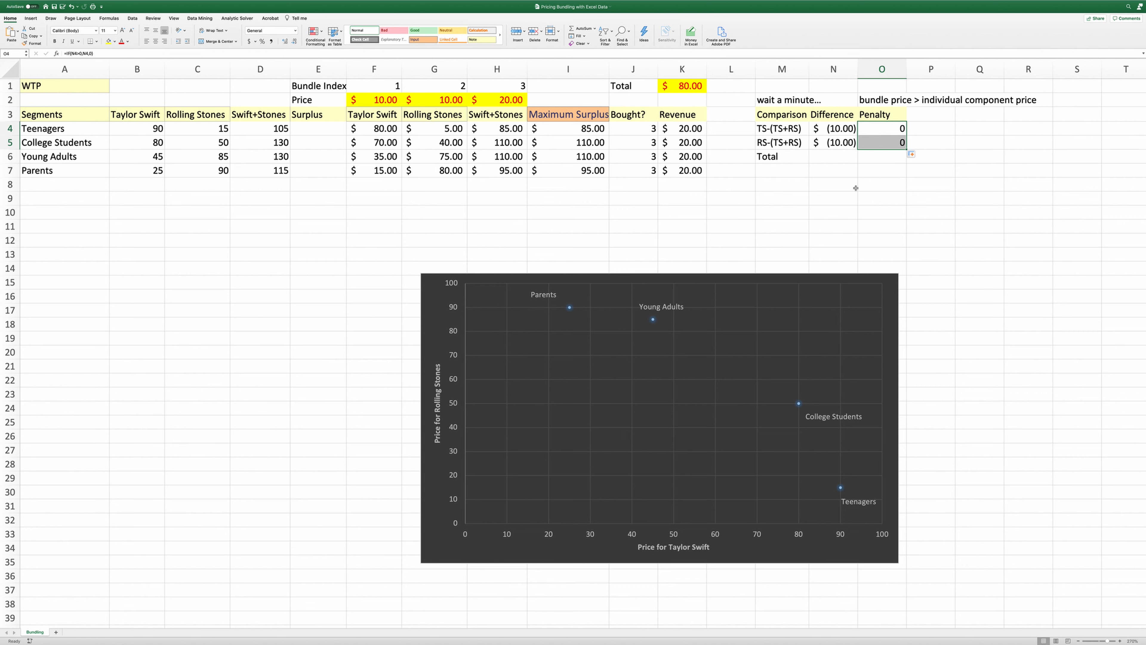
Total the penalties in O6 with =SUM(O4:O5)
click(888, 156)
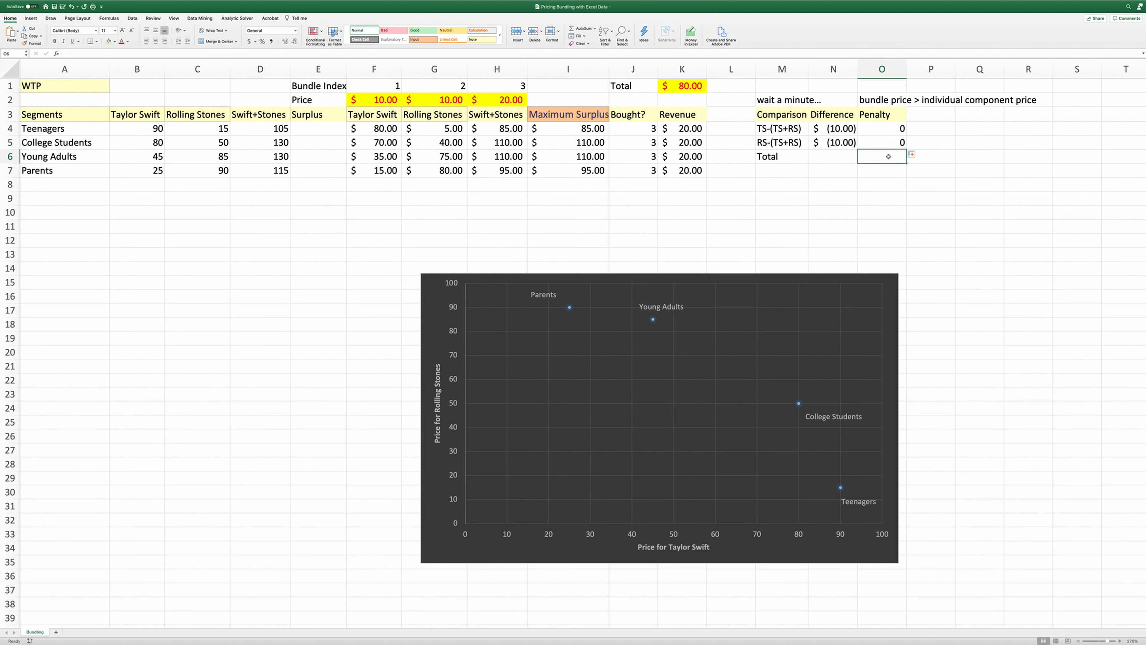
text(=sum()
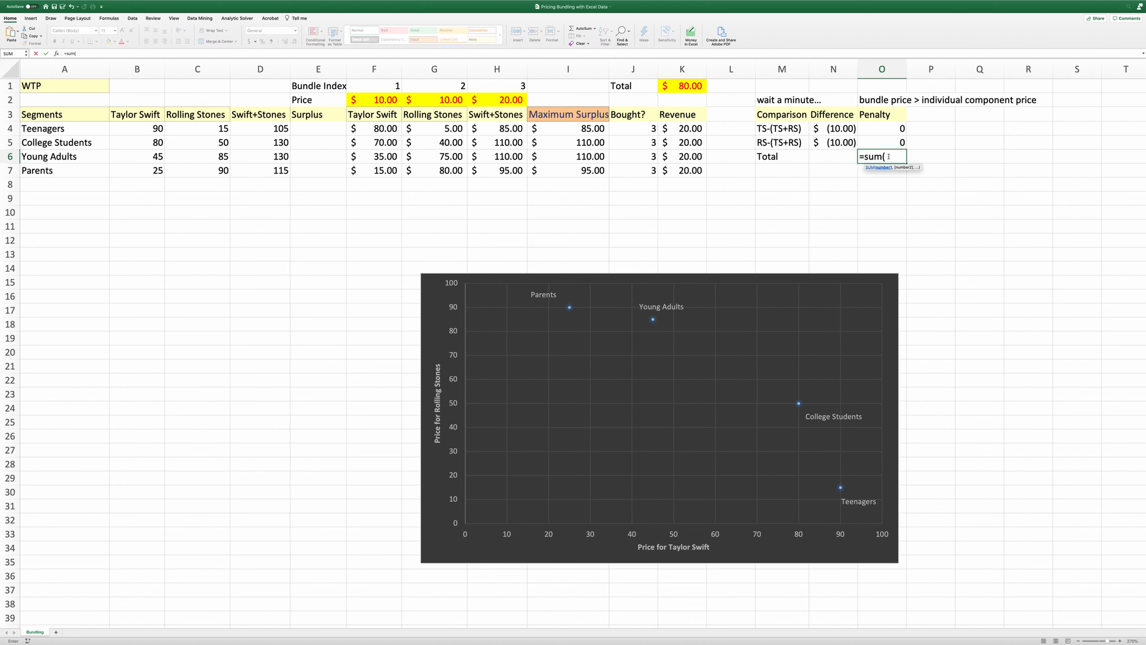
drag(887, 129, 887, 140)
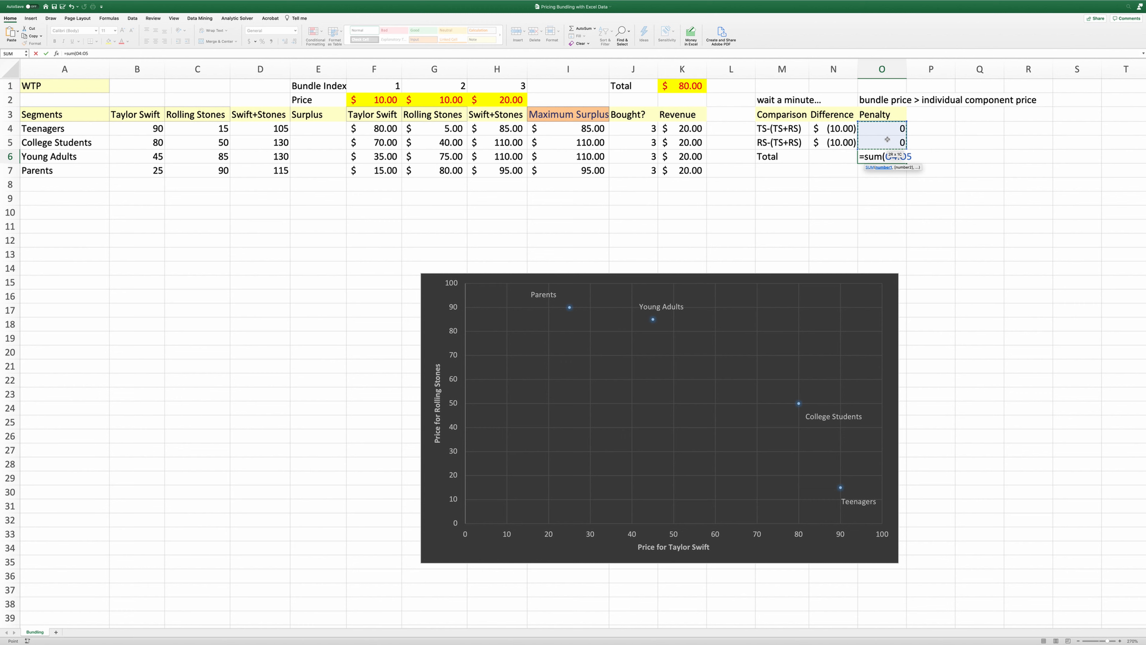
text())
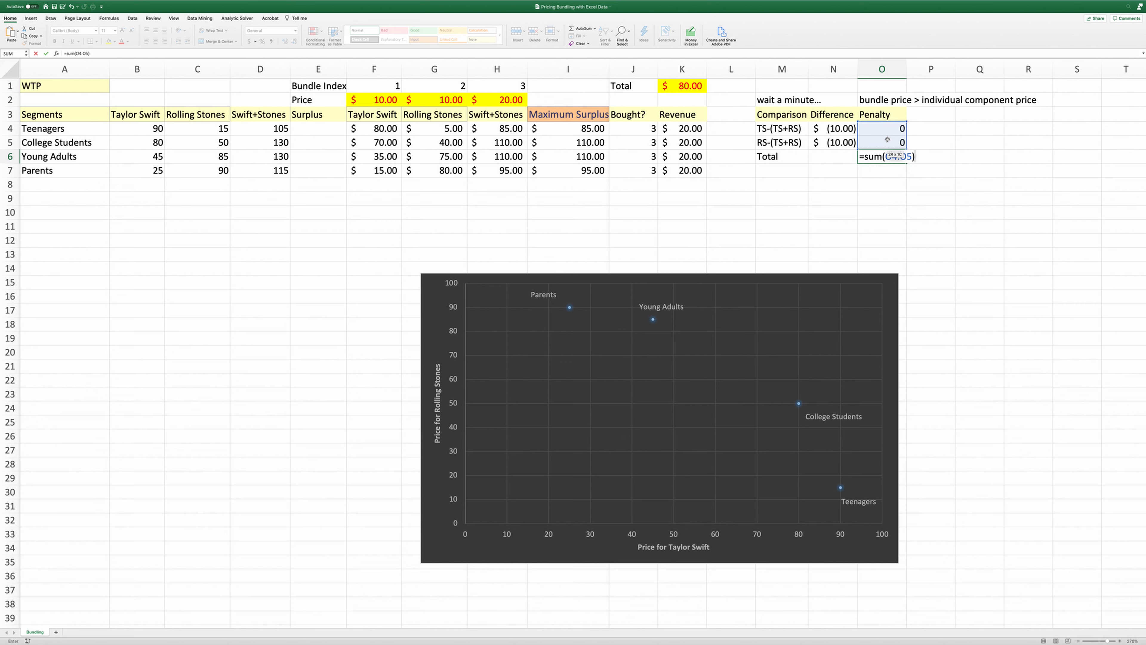
key(Return)
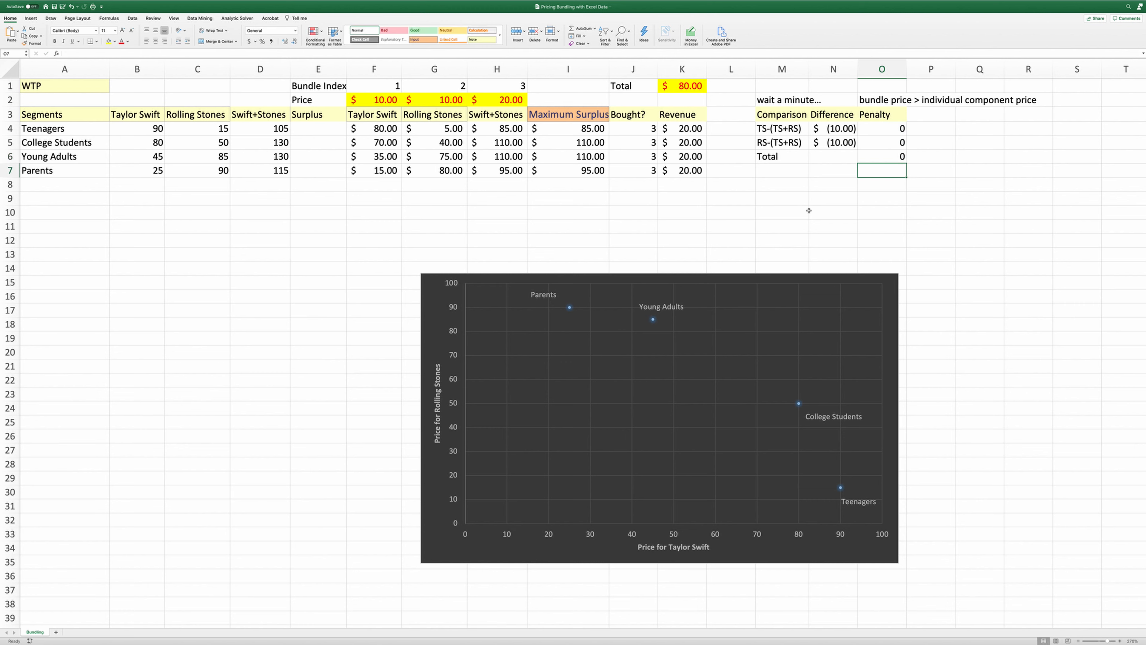
Subtract 500 times the total penalty from the total revenue in K1, giving =SUM(K4:K7)-500*O6
click(694, 86)
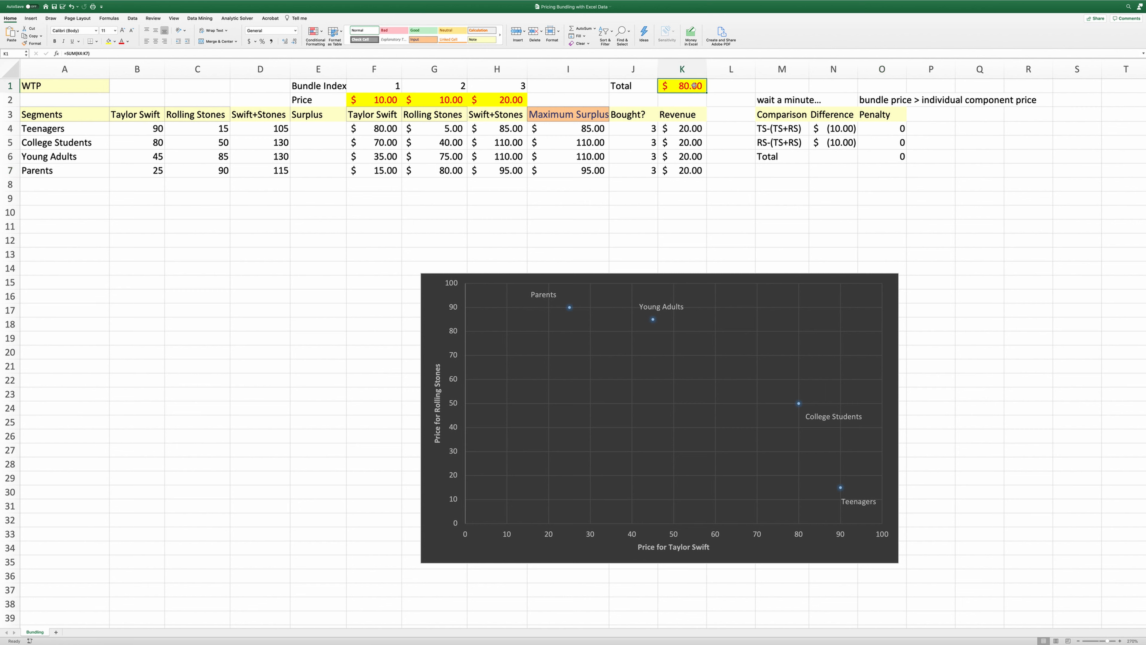
click(115, 54)
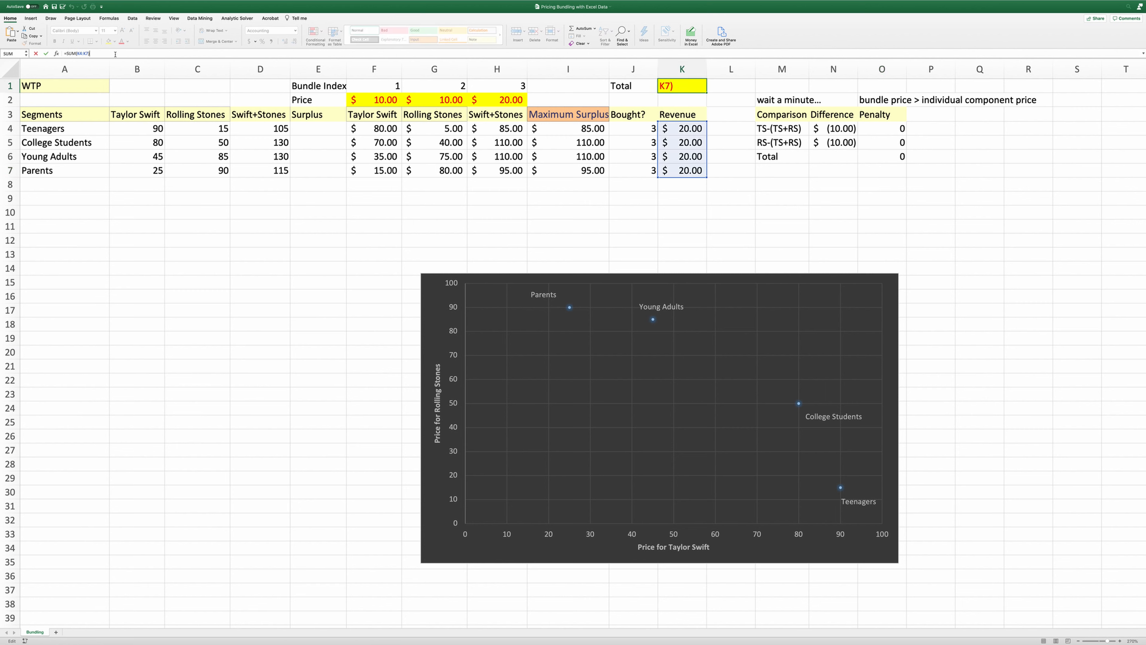
text(-500*)
click(883, 158)
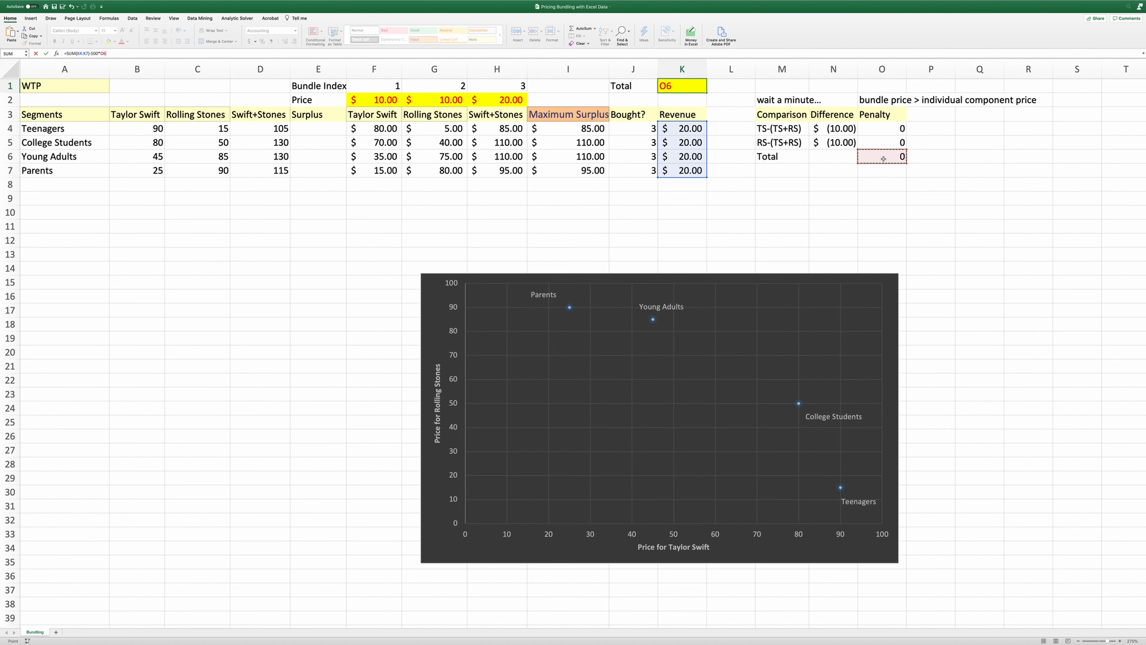
key(Return)
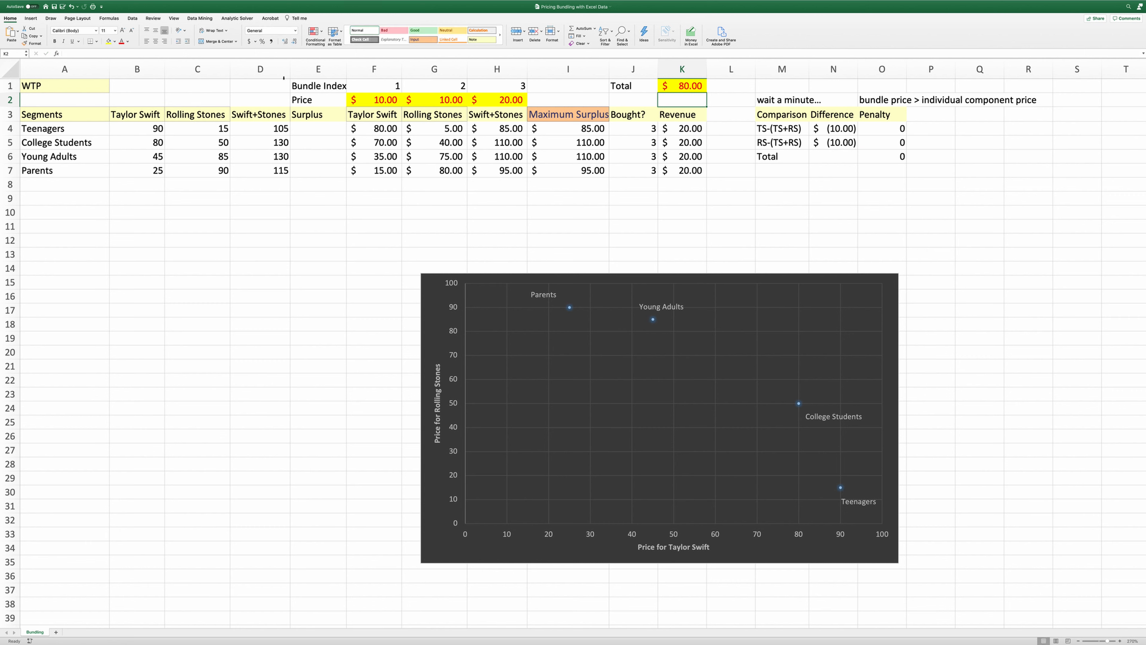
Set up Solver to maximize the total in K1 by changing the prices in F2:H2
click(133, 19)
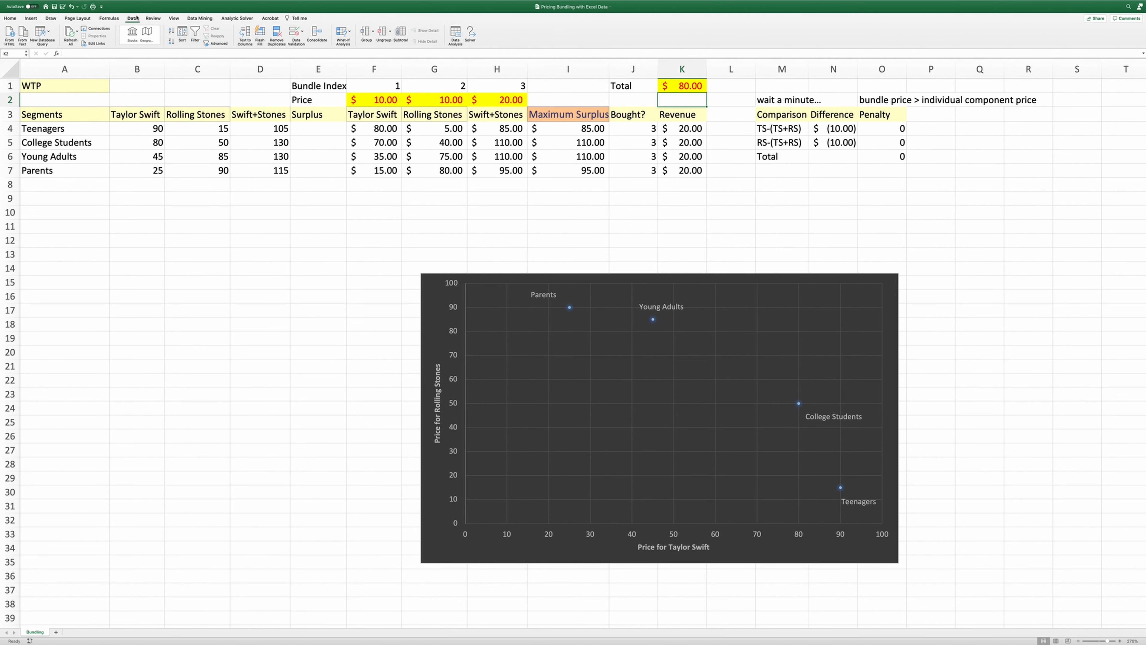
click(473, 30)
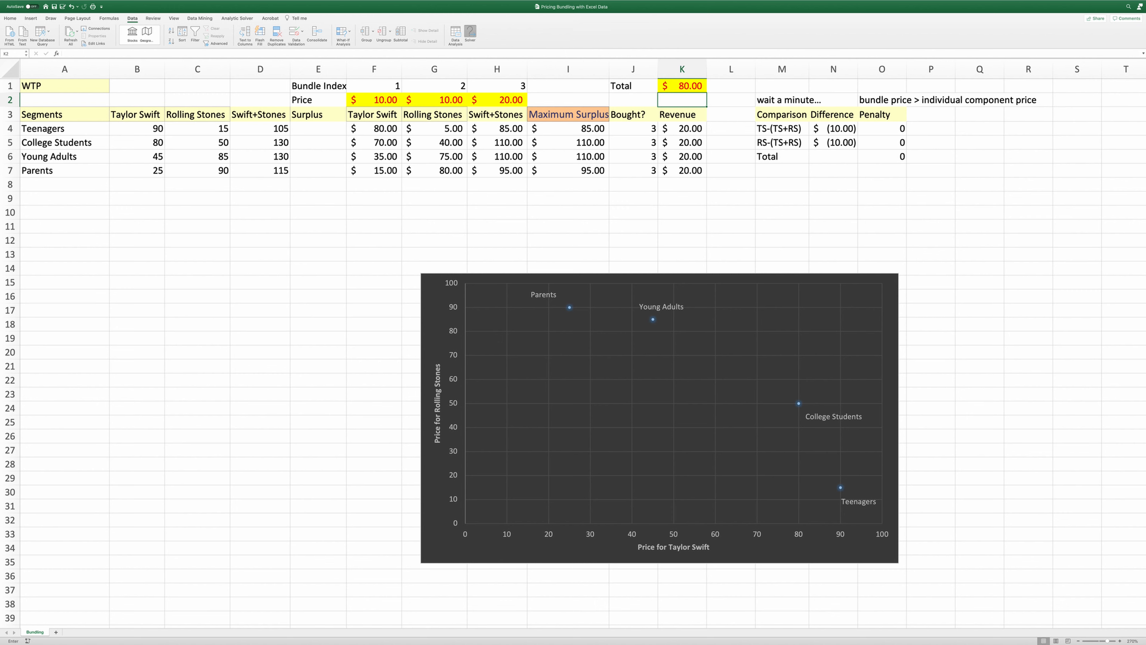
drag(178, 160, 332, 209)
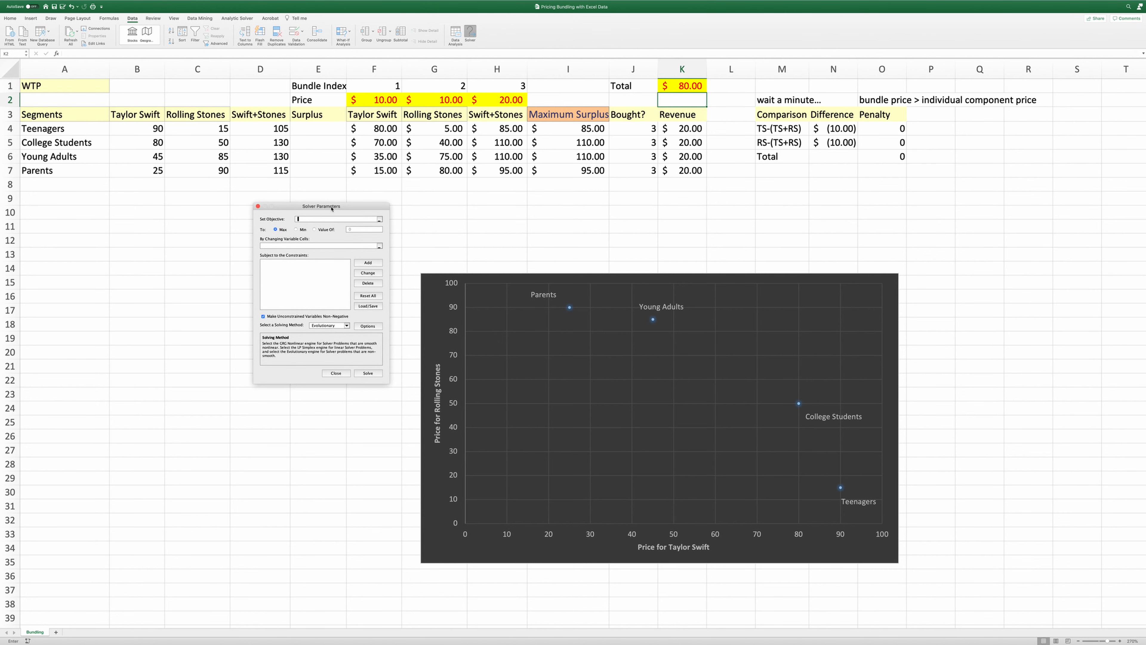
click(693, 86)
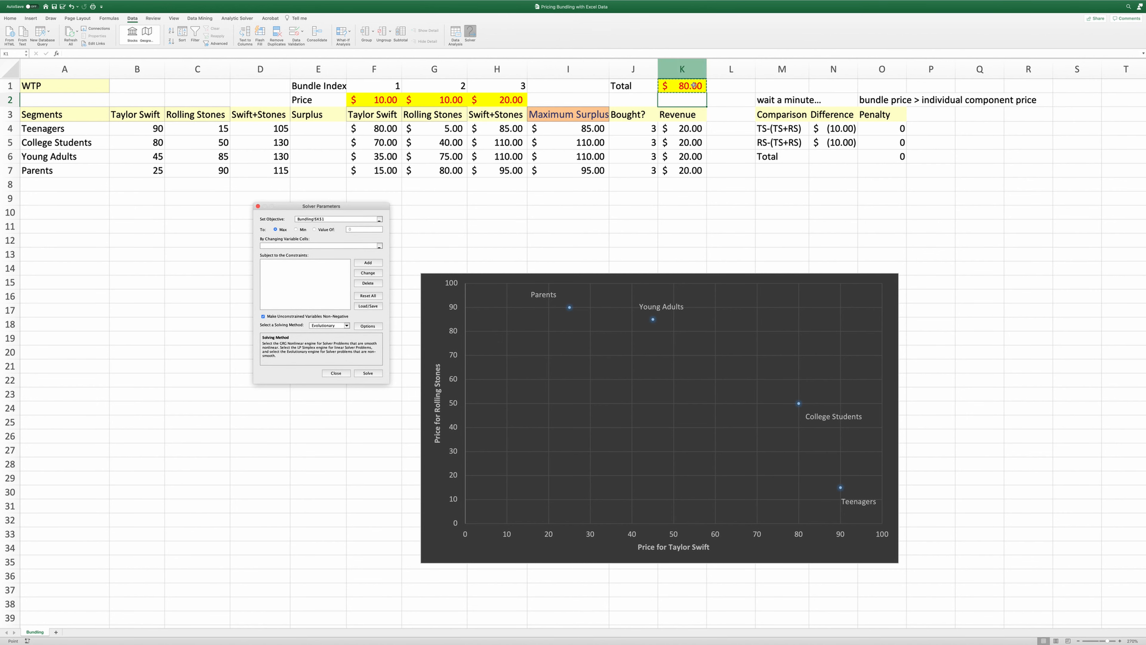
click(316, 245)
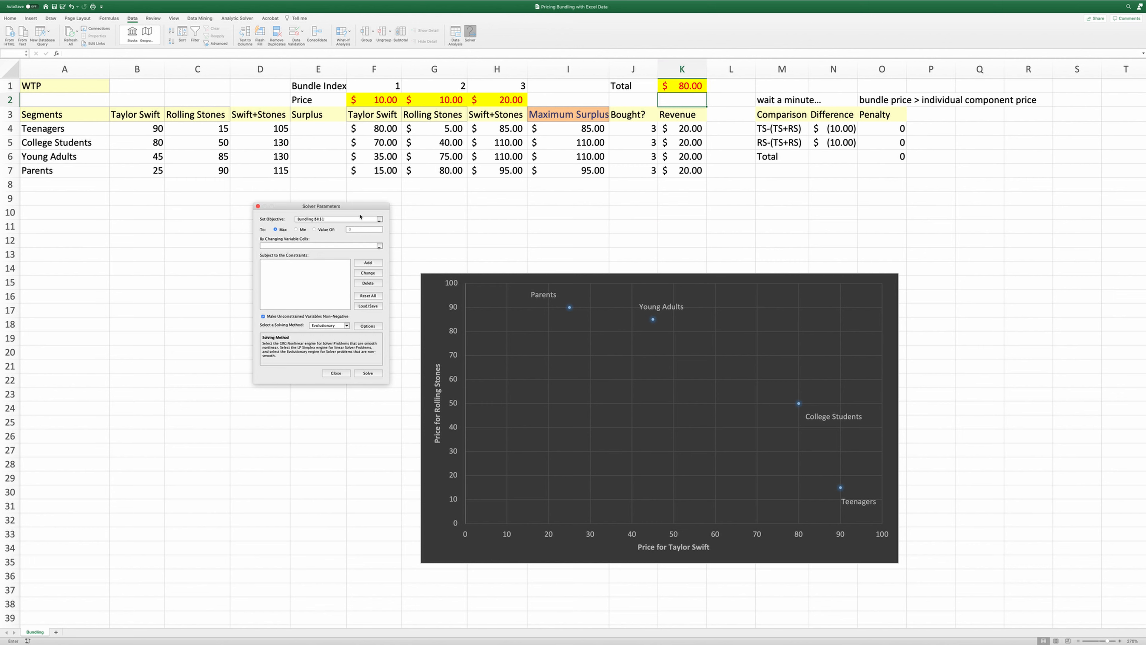
drag(370, 100, 490, 104)
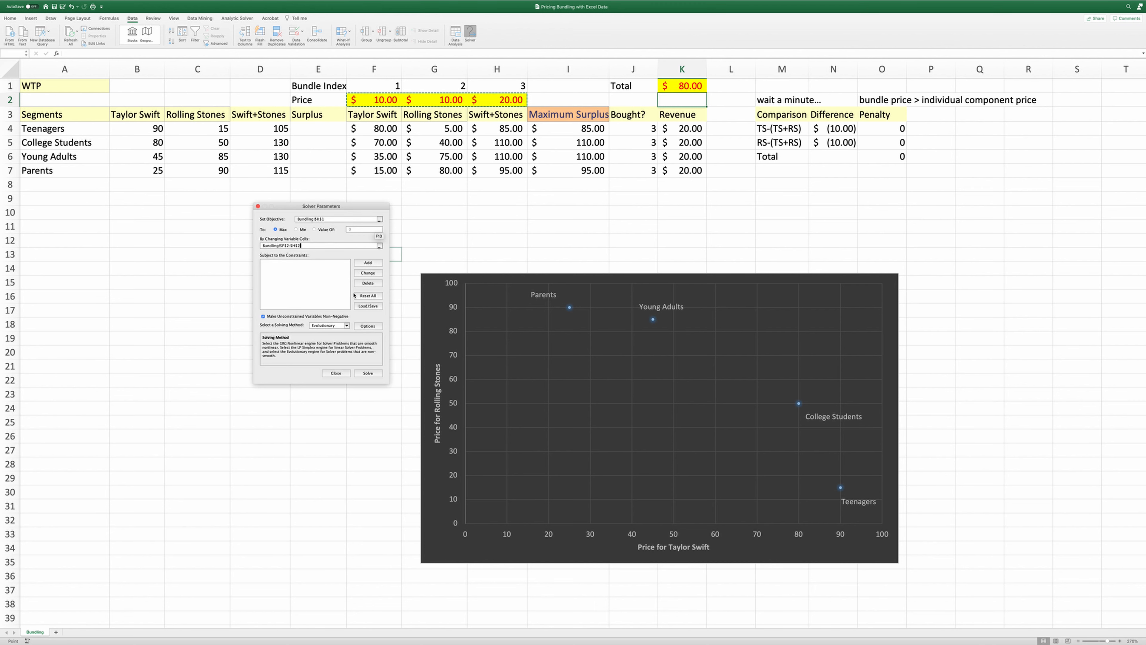
Add Solver constraints limiting F2 to at most 90, G2 to at most 90 and H2 to at most 130
key(Escape)
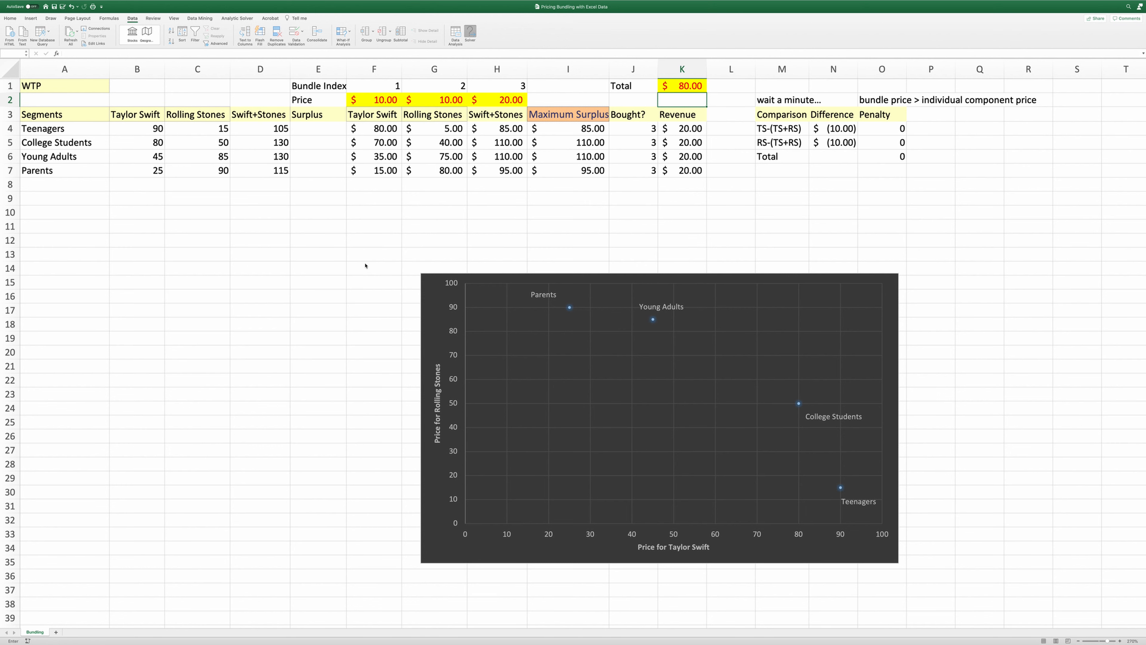
drag(1, 140, 359, 244)
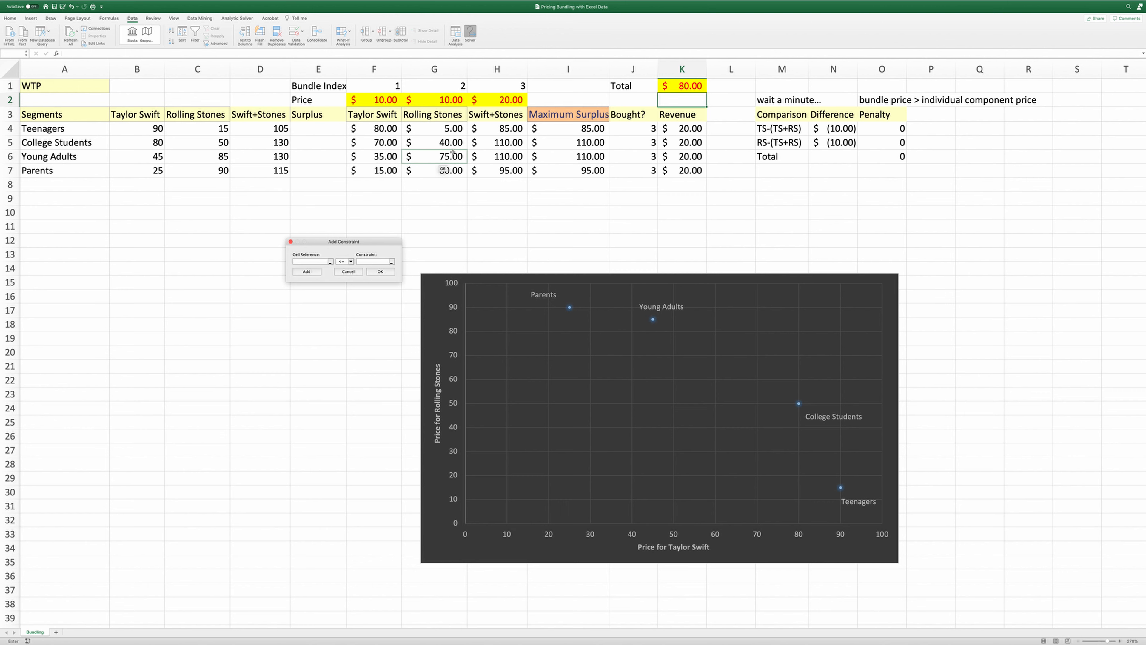
click(388, 99)
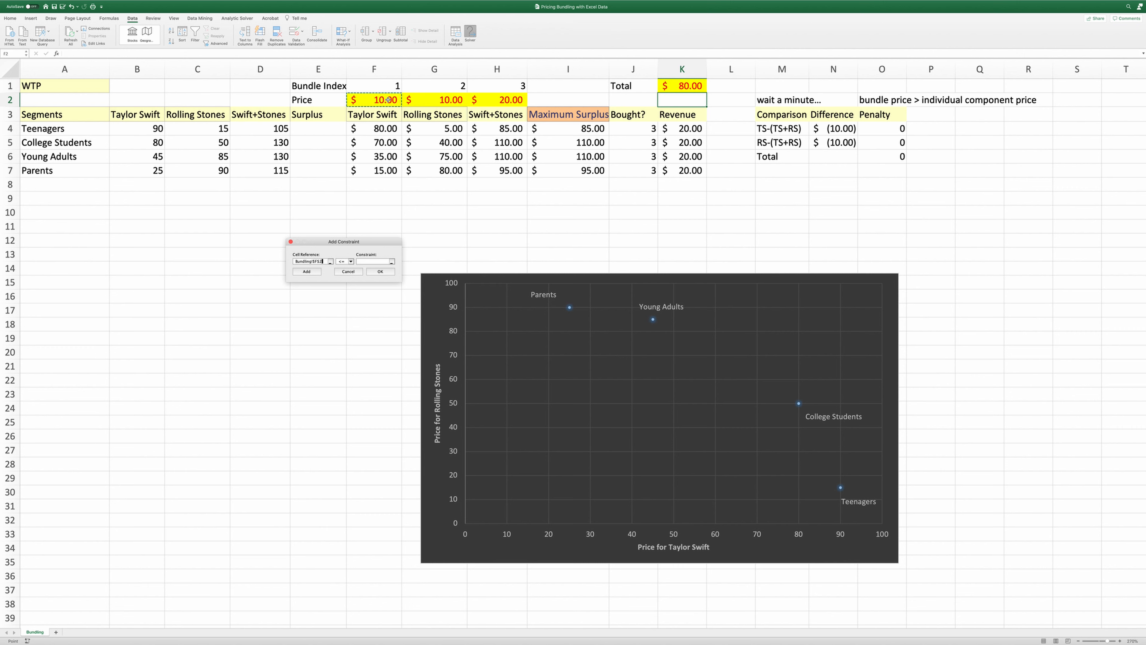
click(370, 262)
click(308, 271)
click(445, 101)
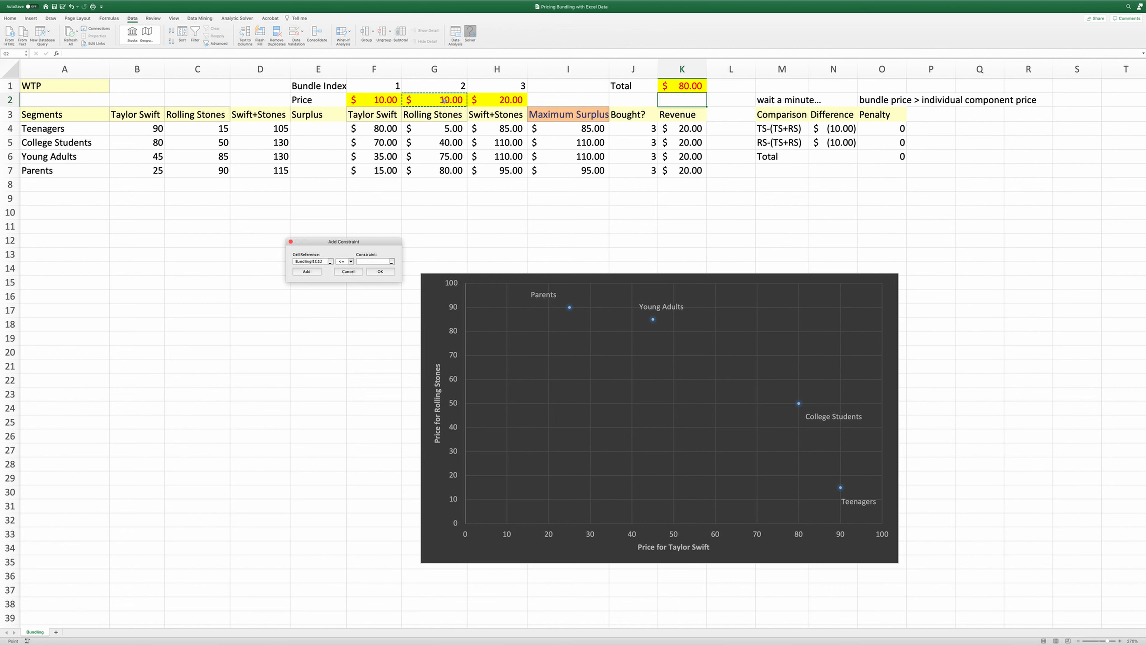
click(375, 262)
click(314, 272)
click(509, 99)
click(377, 261)
click(380, 272)
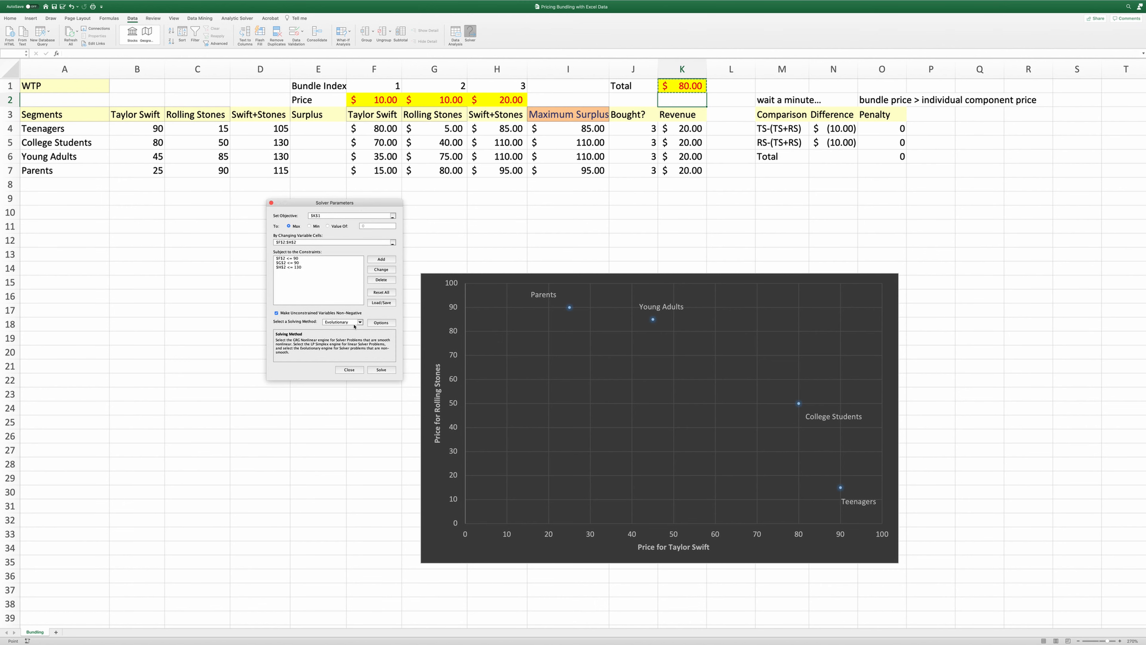
Solve the model with the Evolutionary method, accepting its options with bounds required on variables
click(328, 322)
click(346, 313)
click(380, 322)
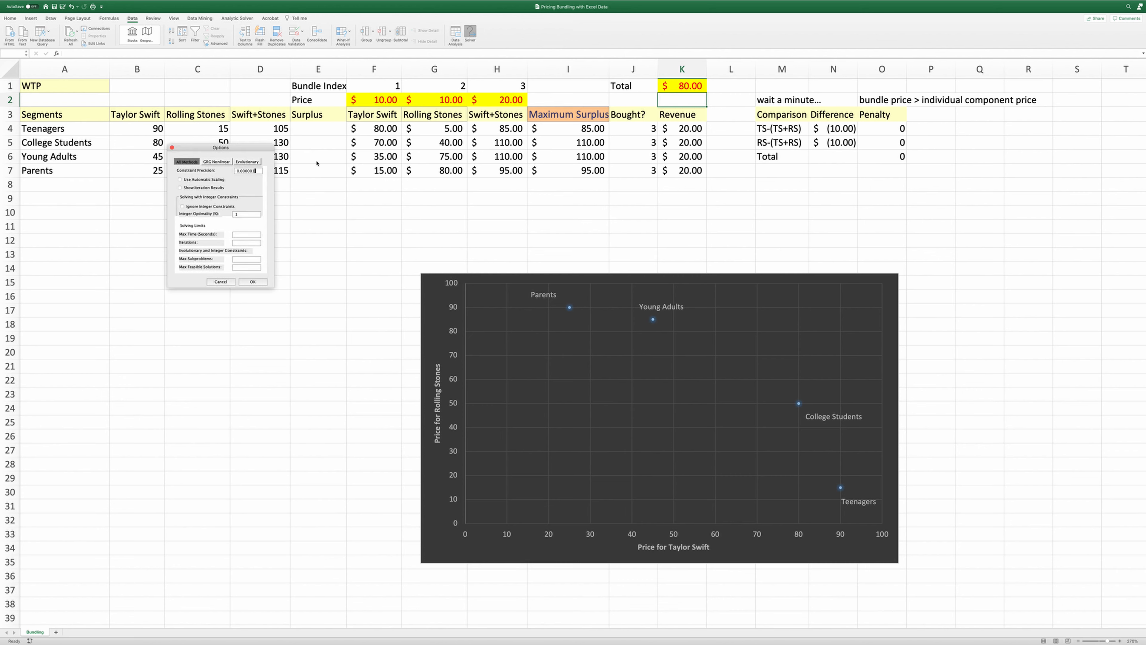
drag(249, 149, 351, 233)
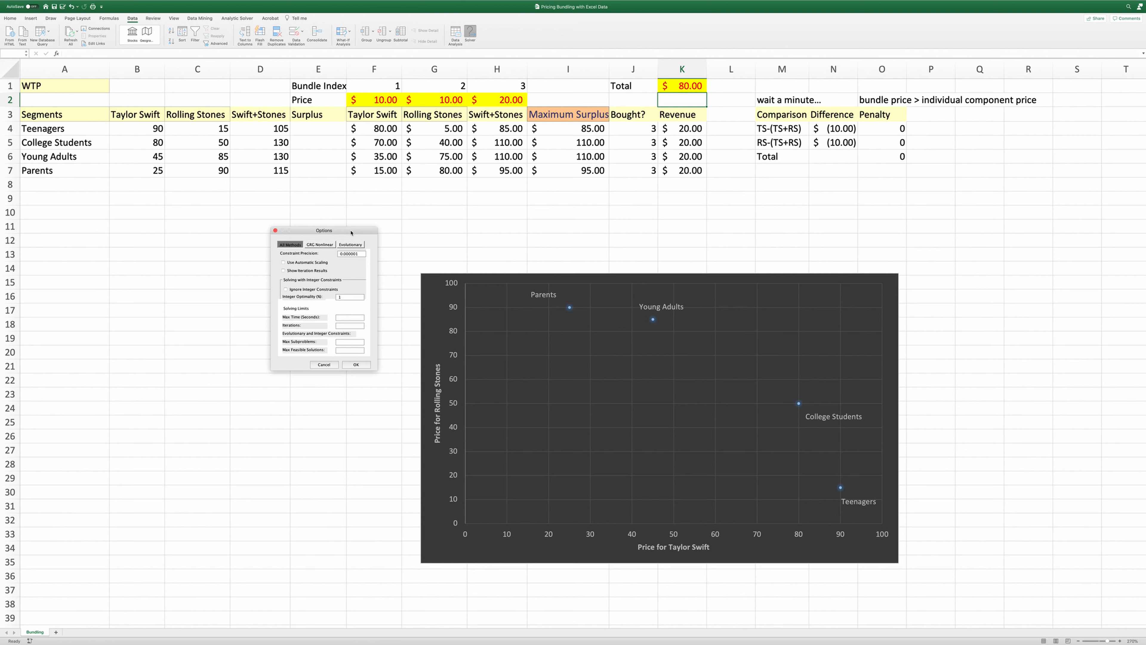
click(344, 244)
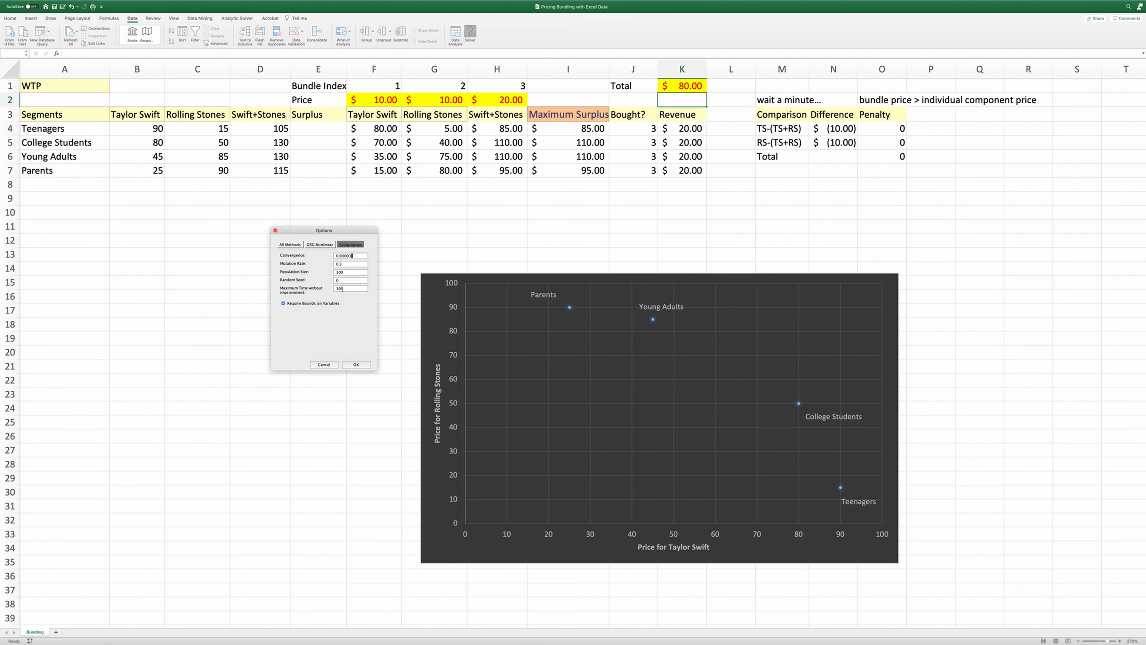
click(354, 366)
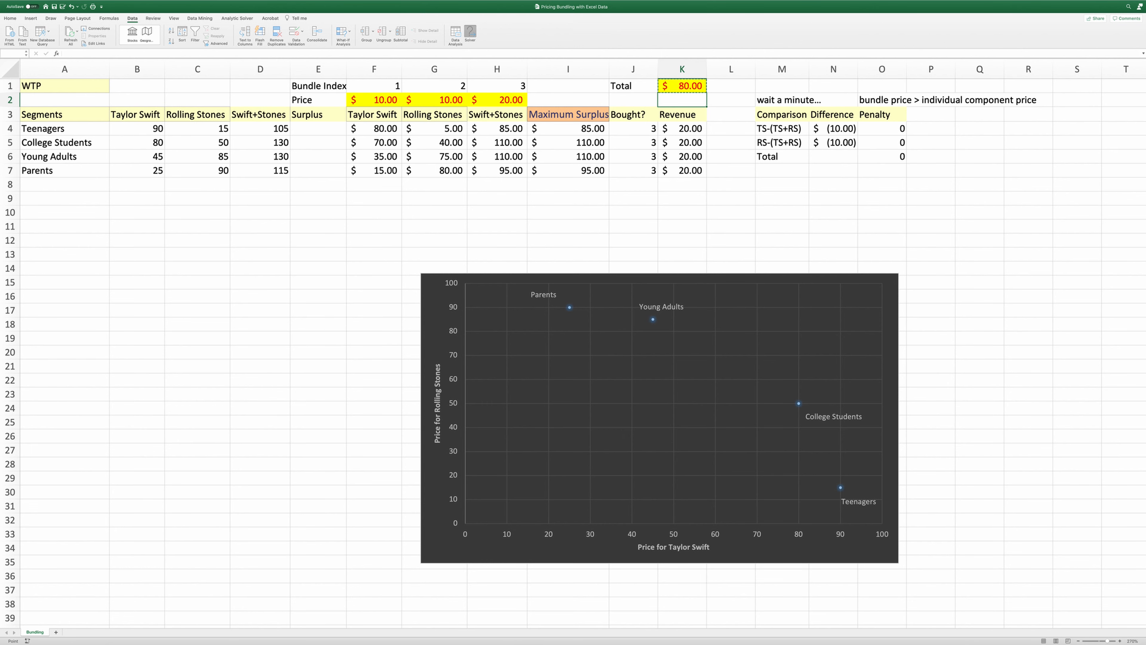
drag(248, 141, 288, 196)
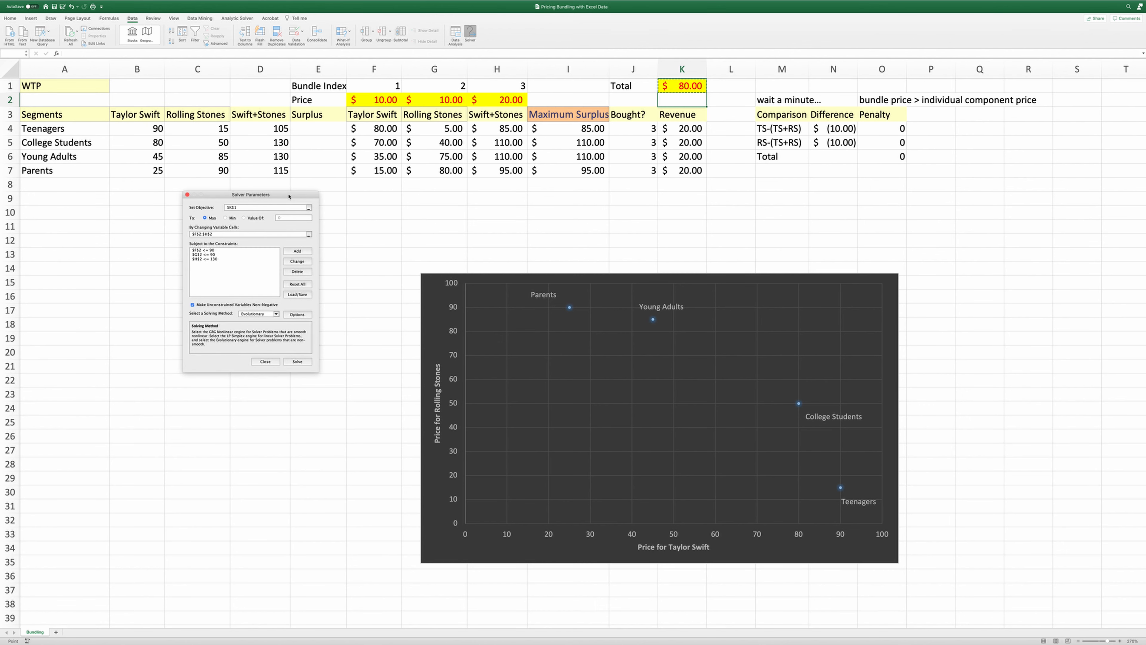
click(298, 362)
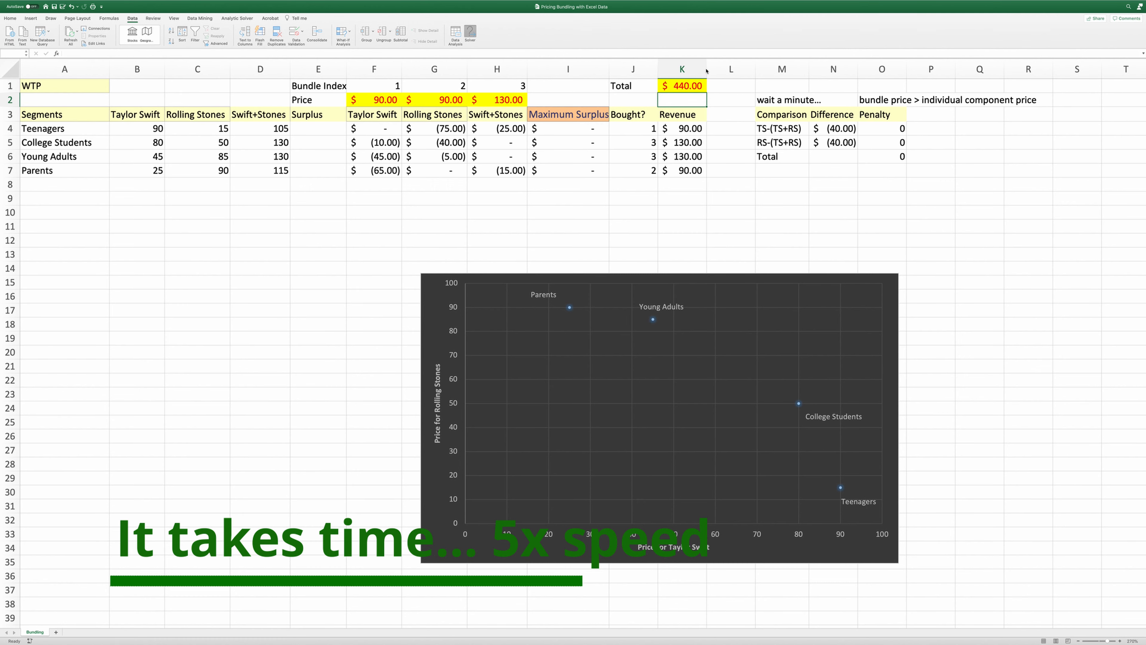
Apply the Input cell style to the surplus, bought and revenue headers in E3:K3
click(10, 18)
drag(318, 114, 682, 114)
click(424, 39)
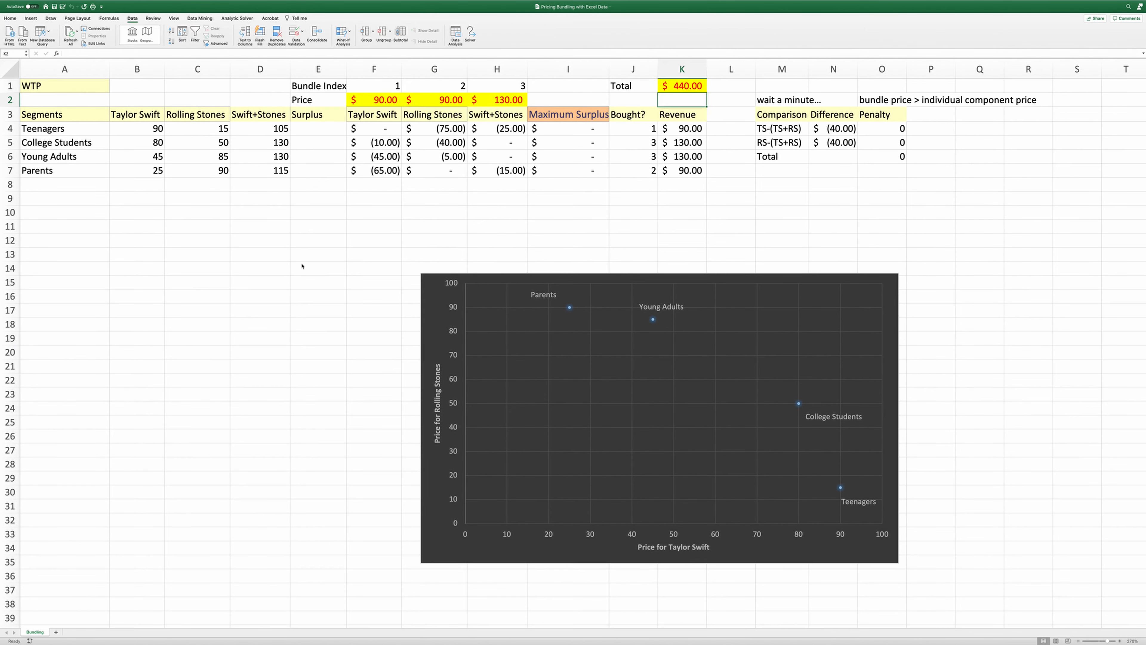
click(10, 19)
drag(318, 115, 681, 114)
click(424, 40)
Apply the Input cell style to E1:H1 and E2, and autofit column E to its contents
drag(318, 86, 497, 86)
click(424, 40)
click(315, 100)
click(424, 39)
double_click(346, 69)
click(726, 87)
text(<====)
key(Return)
Clear L1 beside the total revenue and enter the marker "<<<<" there
click(726, 86)
key(Delete)
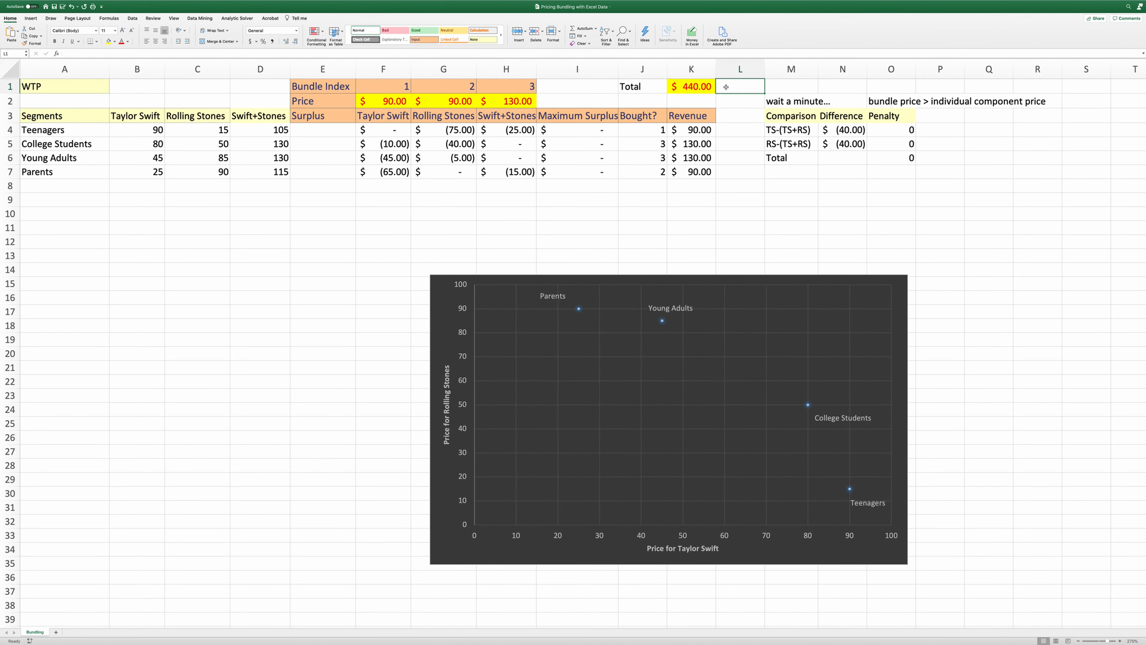
text(<<<<)
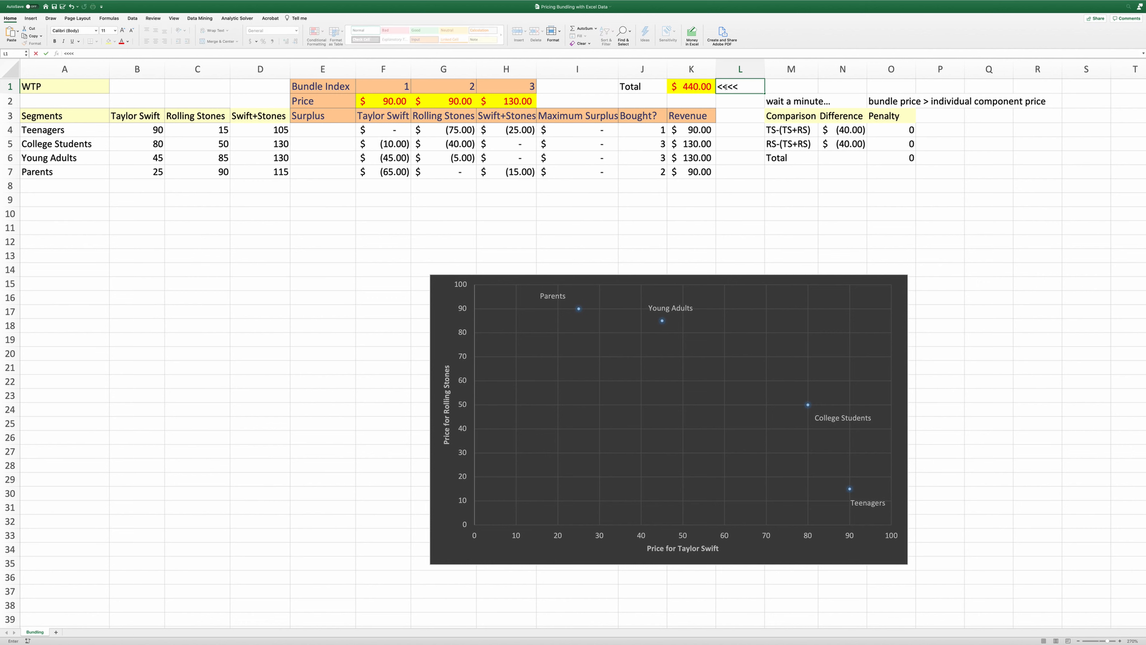